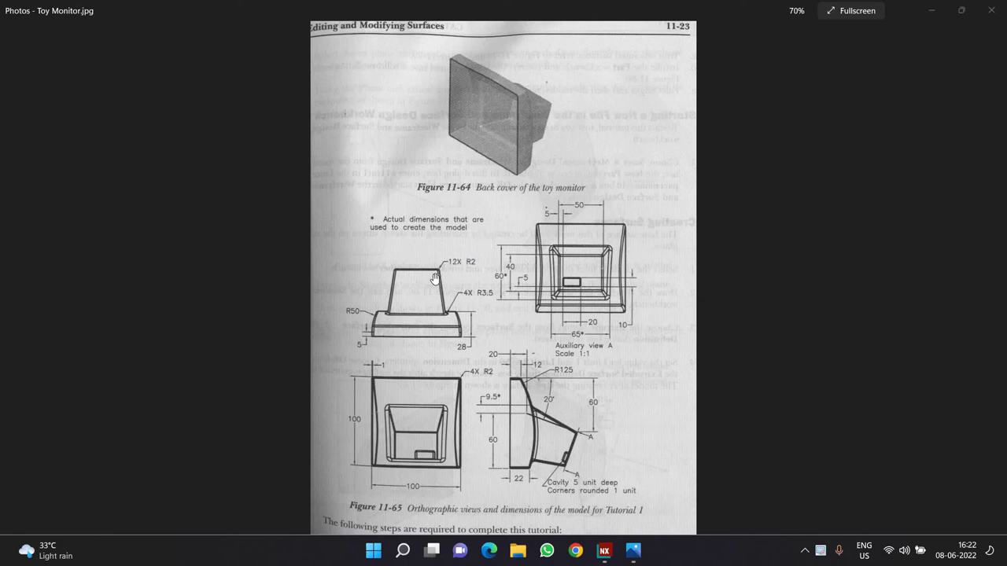
- Create a new part, model1.prt, in NX from the millimetre Model template
scroll(434, 280, "up", 5)
scroll(420, 258, "down", 2)
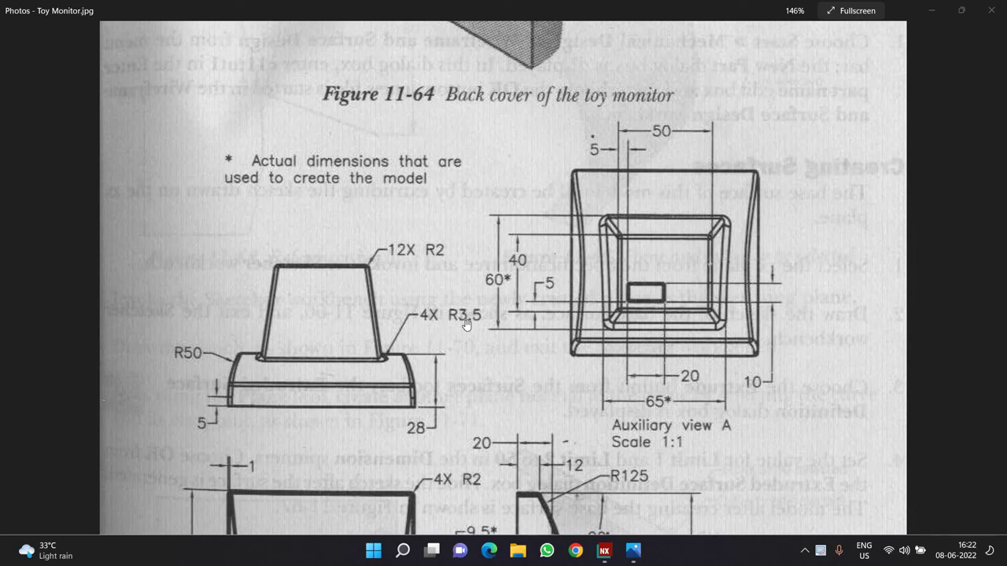
scroll(400, 277, "down", 3)
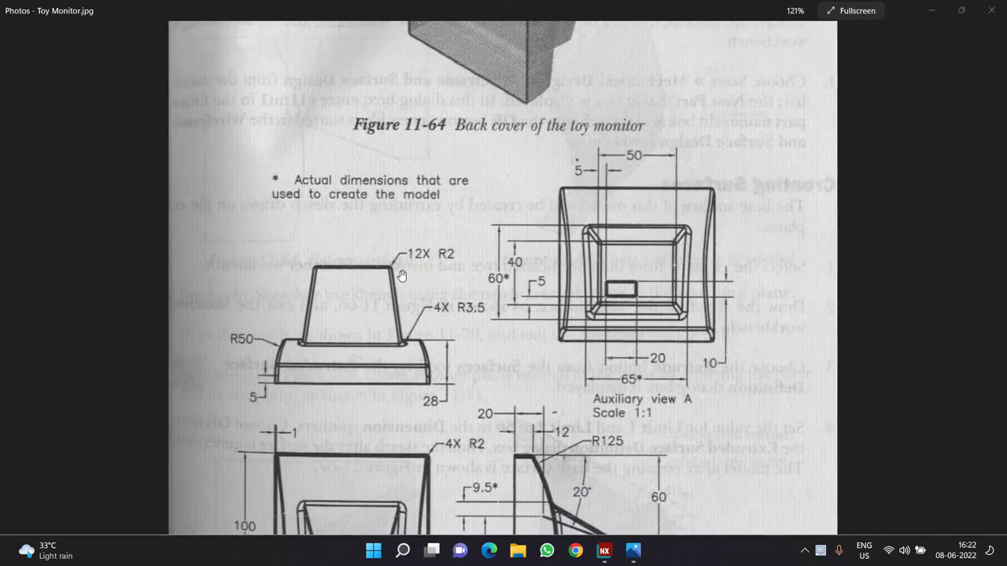
scroll(377, 315, "down", 2)
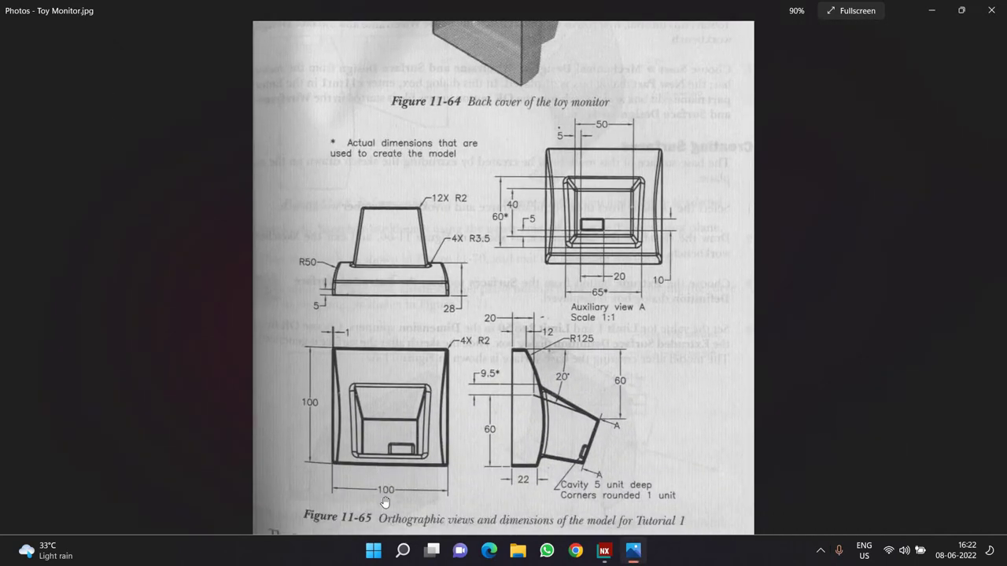
scroll(391, 494, "up", 2)
scroll(391, 493, "up", 2)
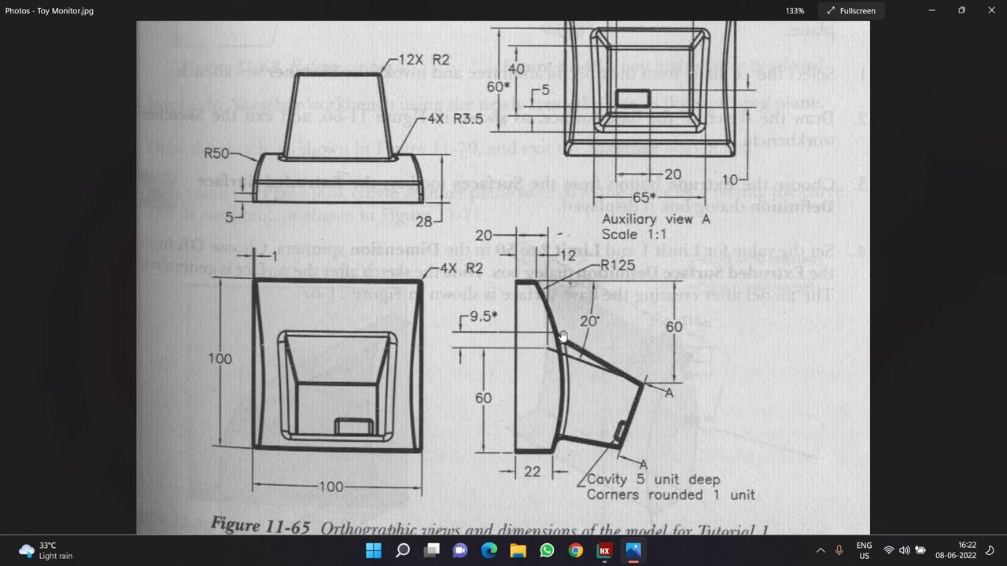
scroll(550, 332, "down", 2)
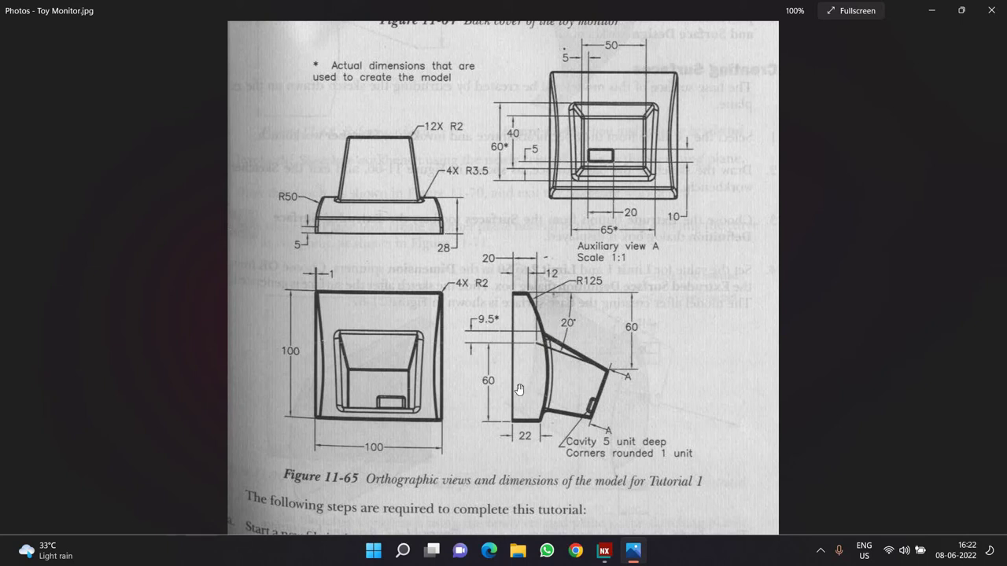
scroll(520, 390, "up", 1)
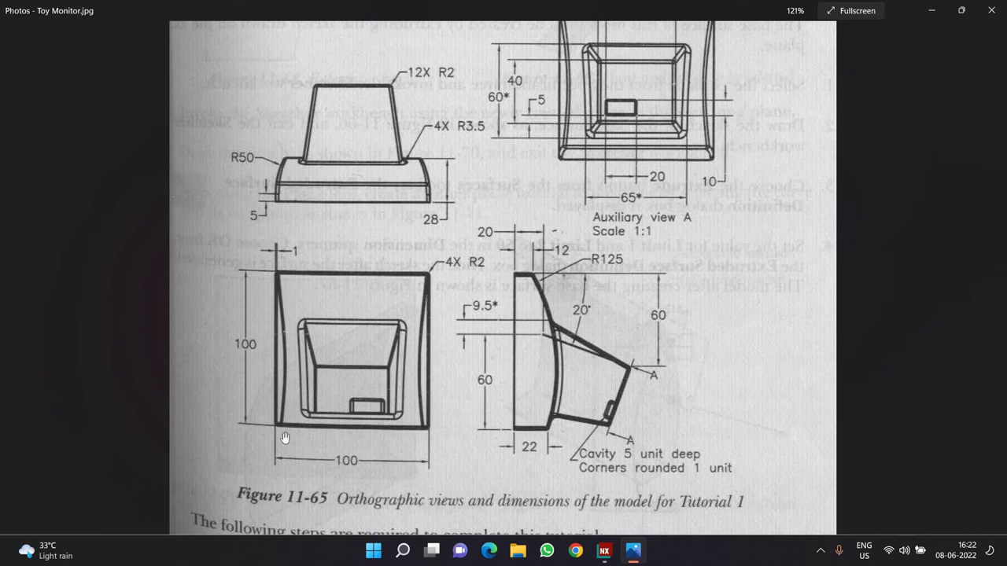
left_click(598, 553)
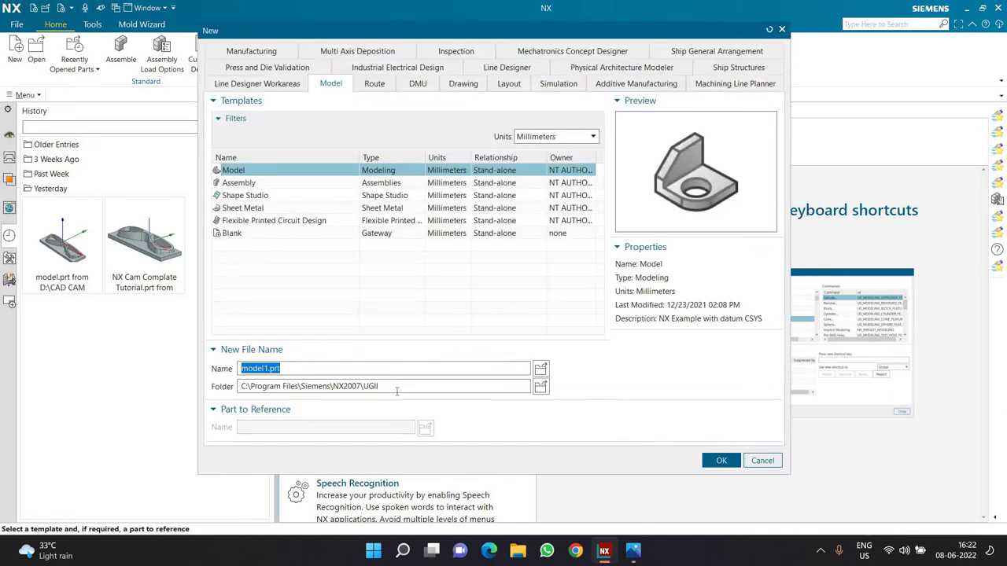
left_click(722, 461)
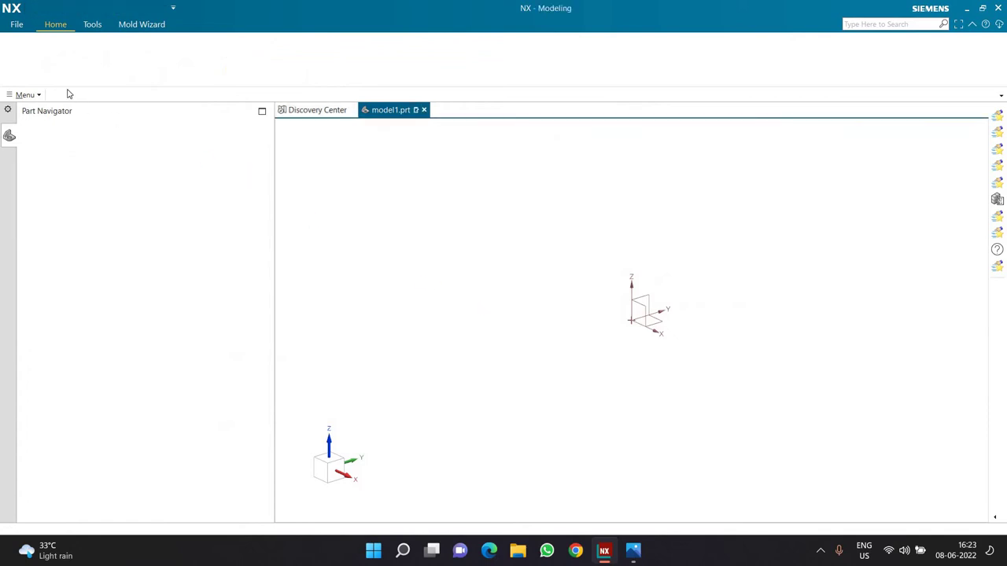
- Start a new sketch on the Front datum plane
left_click(45, 51)
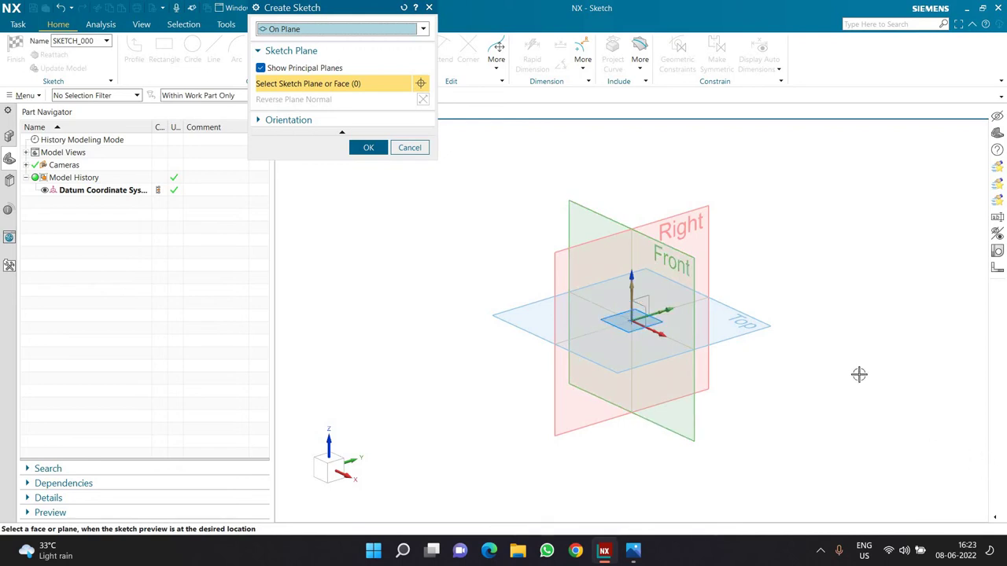
left_click(689, 271)
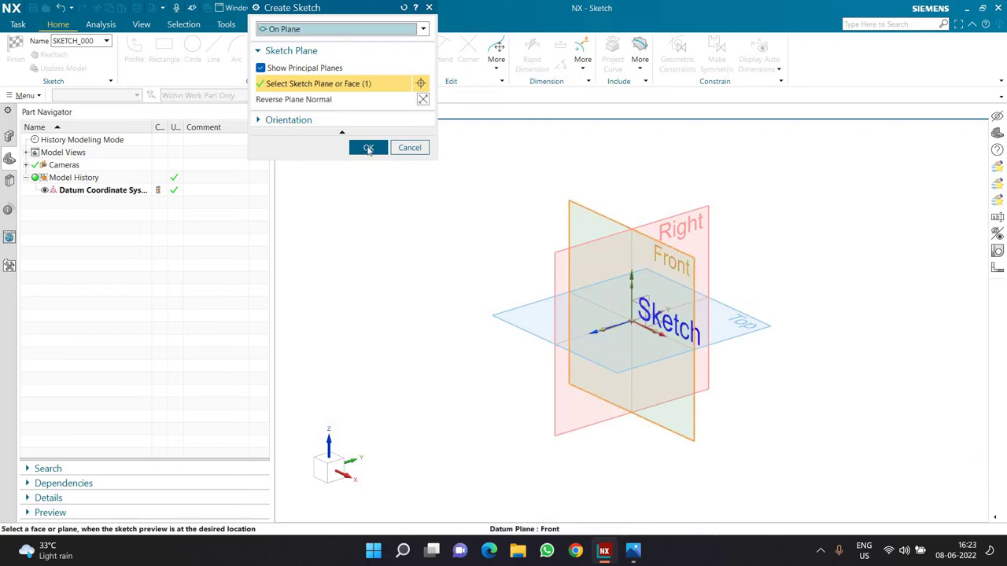
left_click(368, 149)
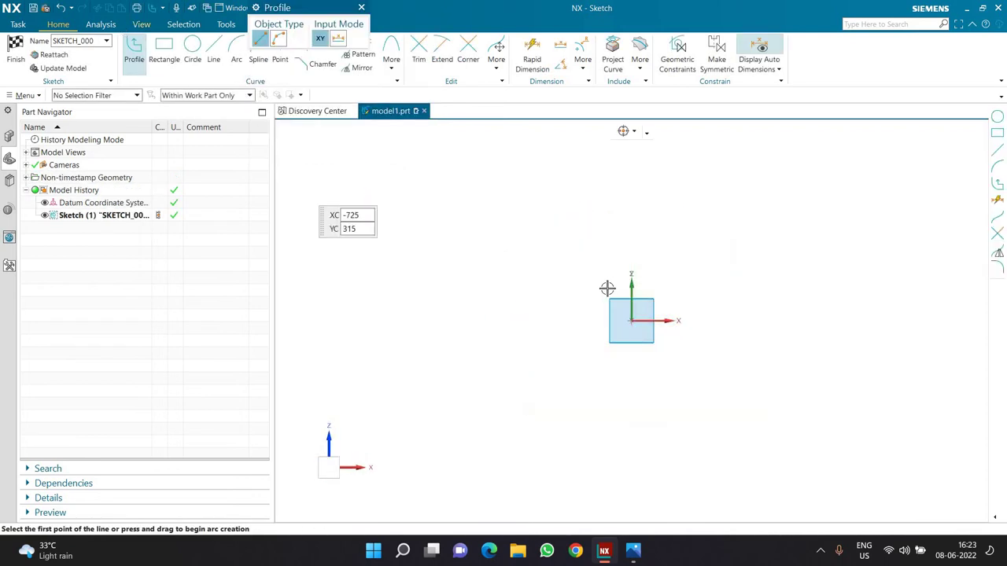
- Draw a vertical line rising from the origin and set its length to 100
left_click(626, 271)
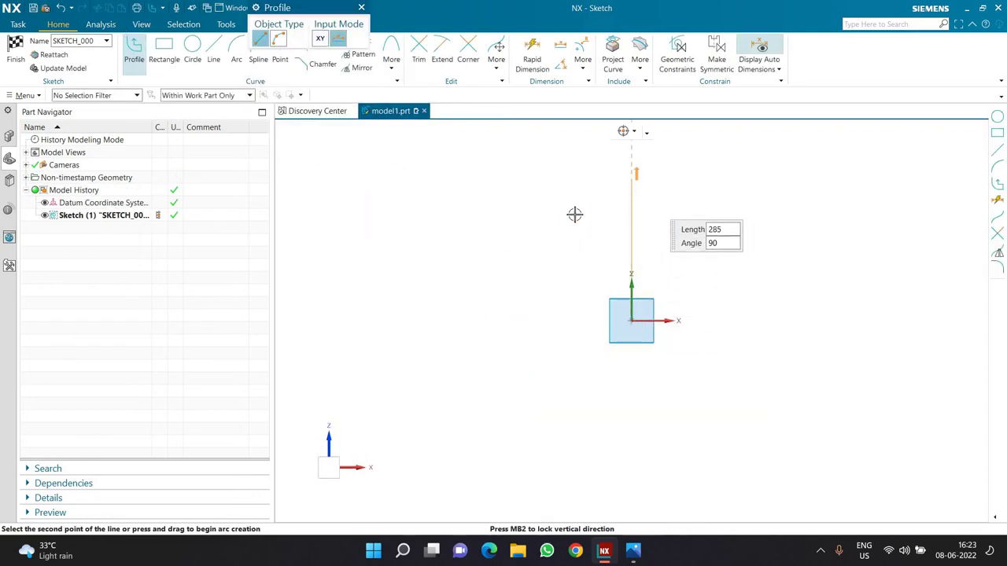
left_click(649, 235)
key("Escape")
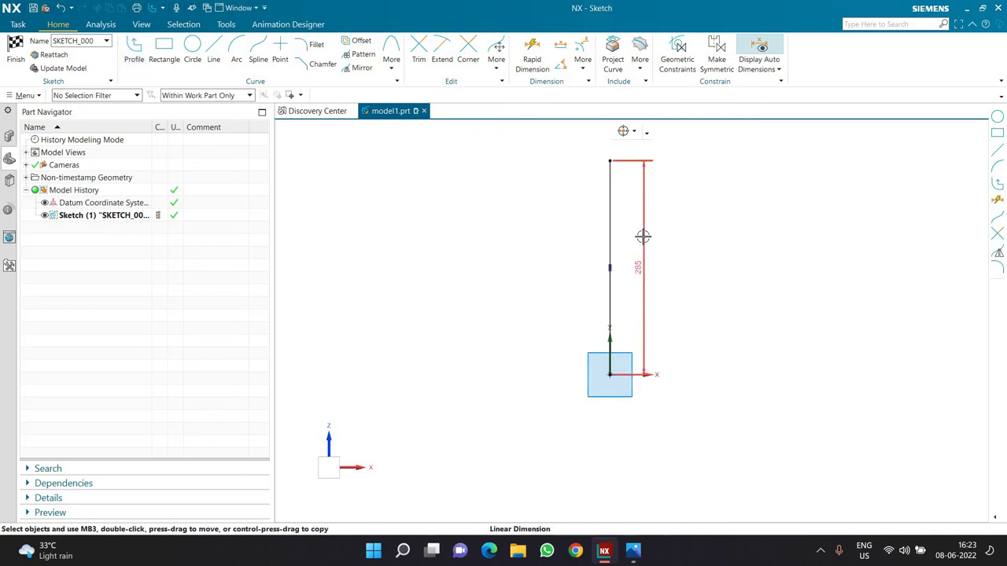
double_click(645, 222)
type("100")
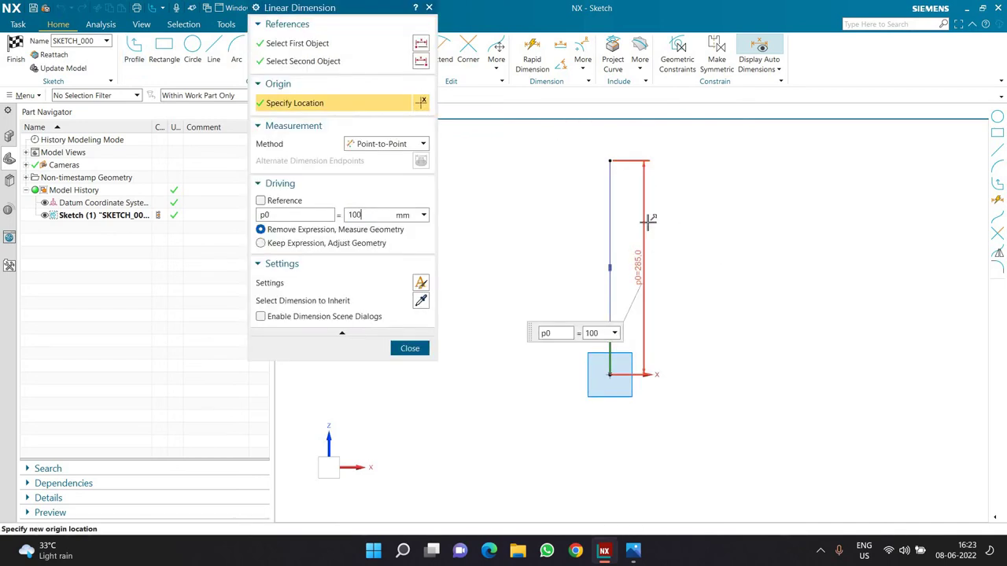
key("Return")
middle_click(623, 335)
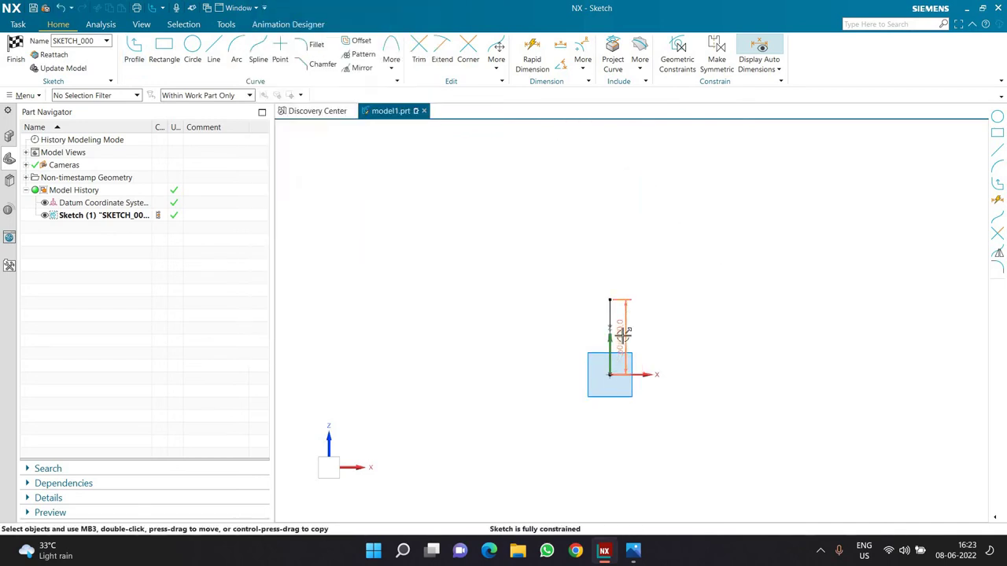
scroll(623, 334, "up", 3)
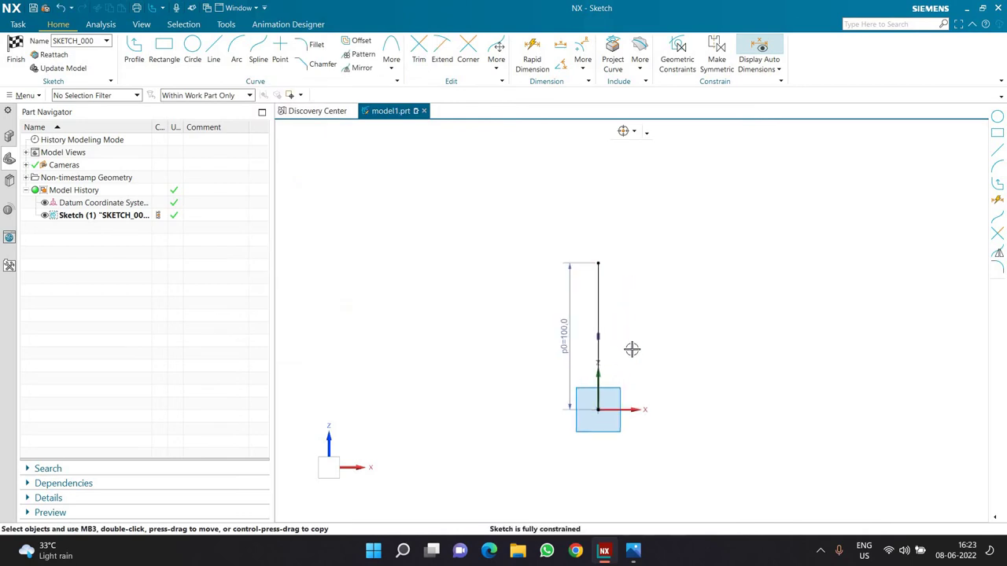
scroll(632, 349, "up", 2)
- After checking the reference drawing, draw short horizontal lines at the top and bottom of the vertical line
left_click(633, 550)
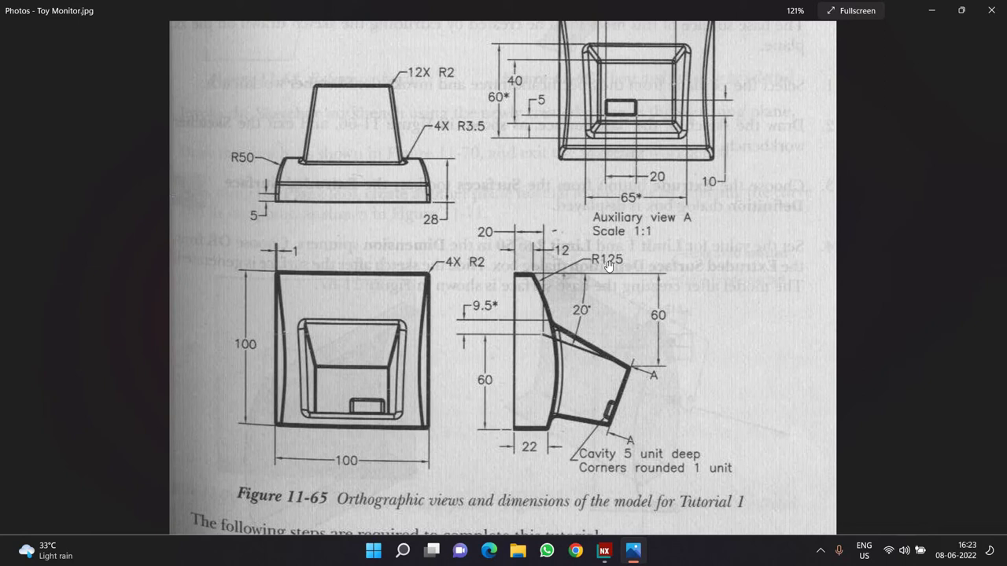
left_click(605, 551)
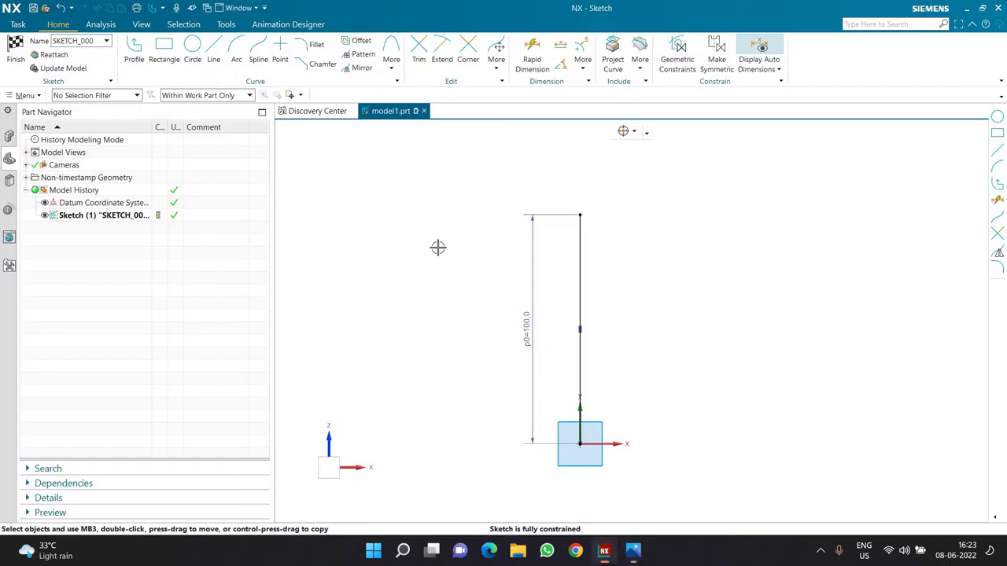
left_click(213, 51)
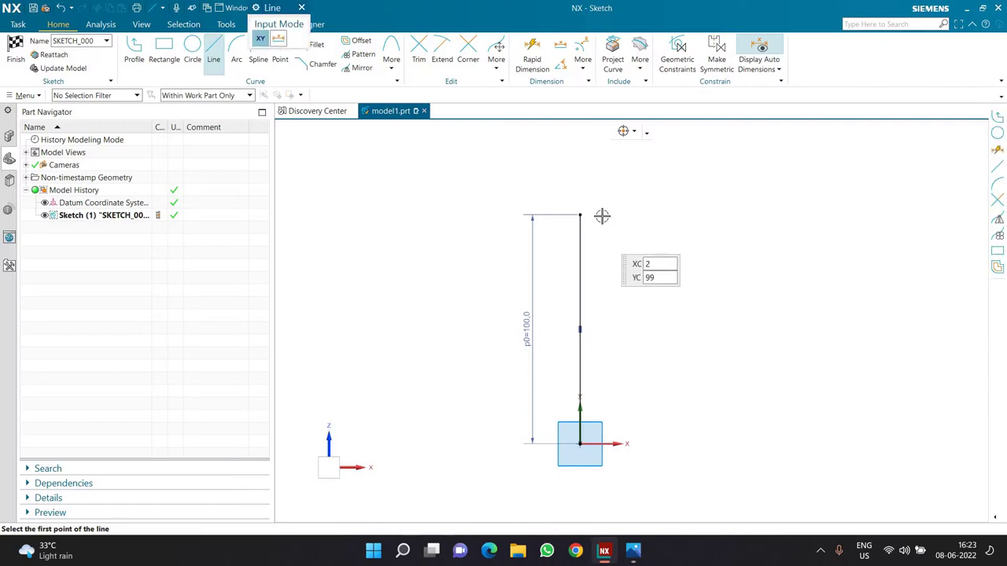
left_click(580, 215)
left_click(604, 215)
left_click(580, 444)
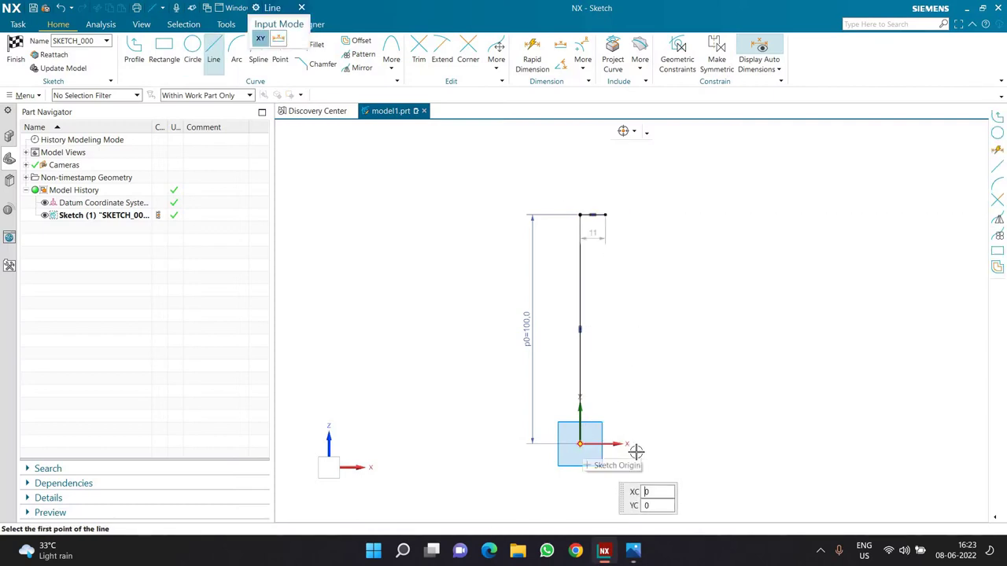
left_click(668, 475)
key("Escape")
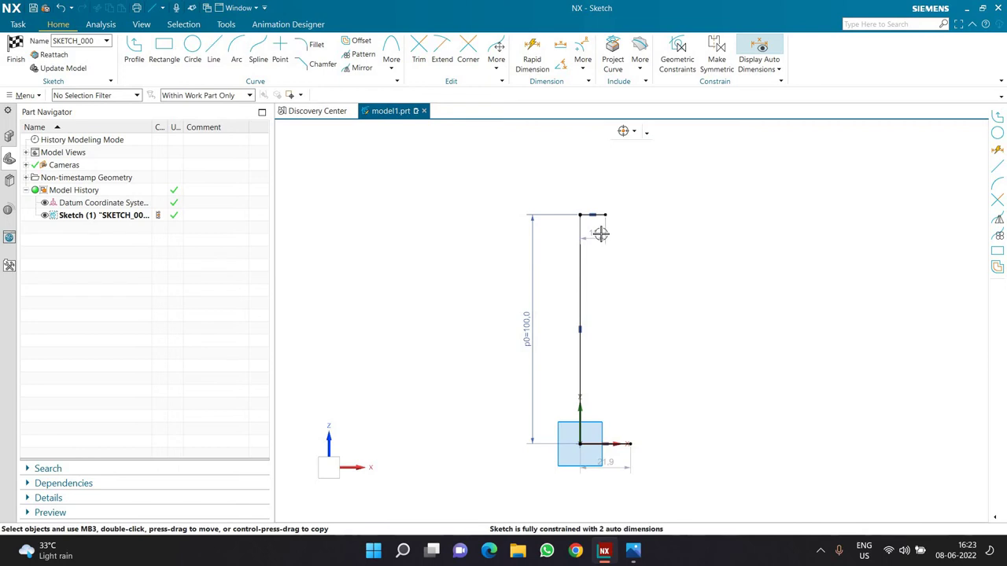
- Dimension the top line at 12 and the bottom line at 25
double_click(623, 286)
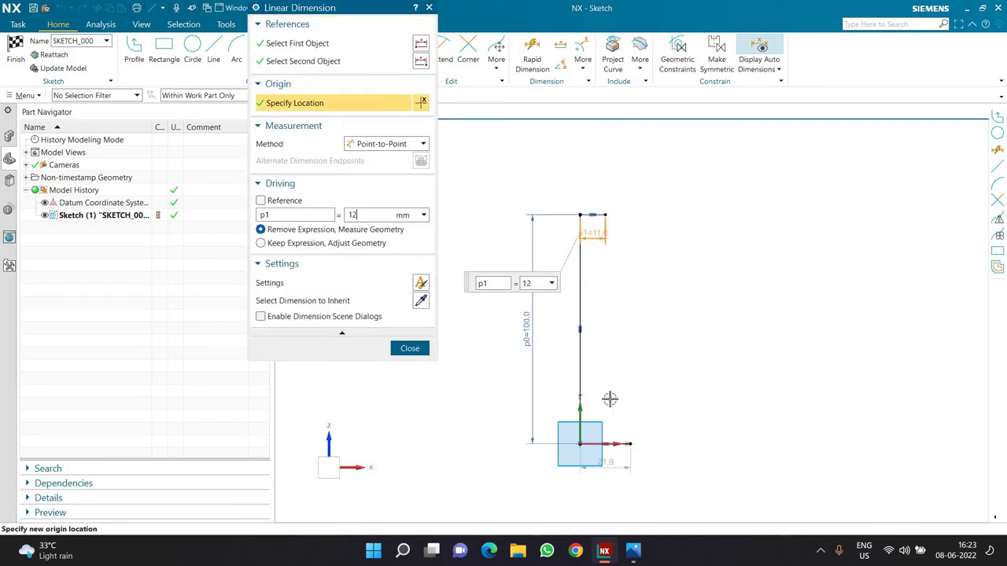
key("Return")
double_click(609, 464)
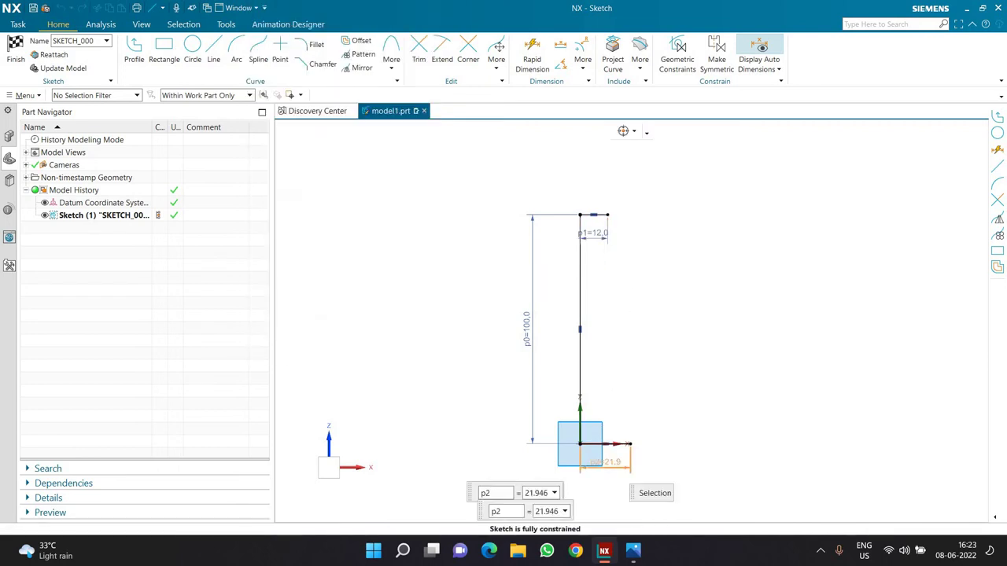
type("25")
key("Return")
- Join the top and bottom line ends with an outward arc of radius 125
key("a")
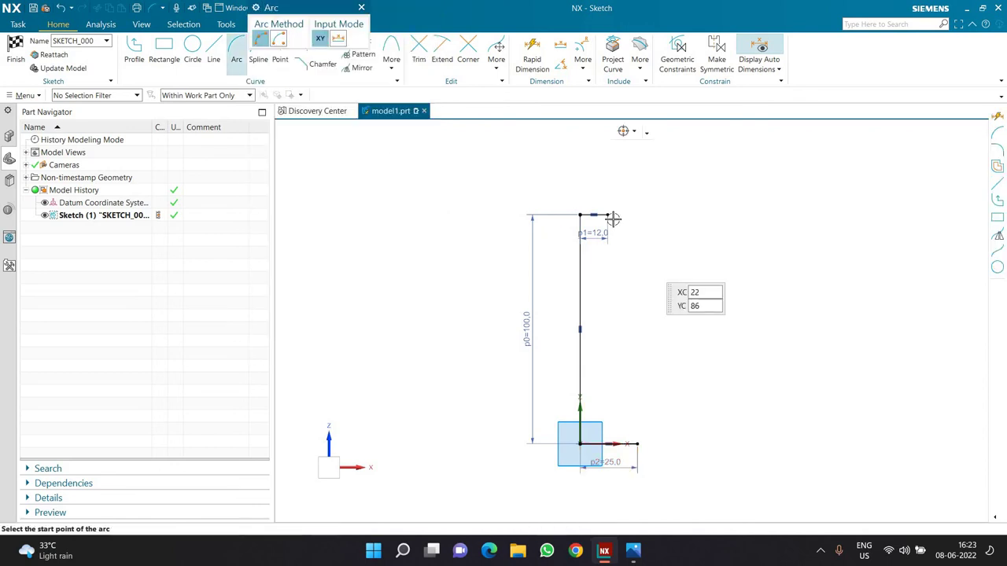
left_click(607, 215)
left_click(637, 443)
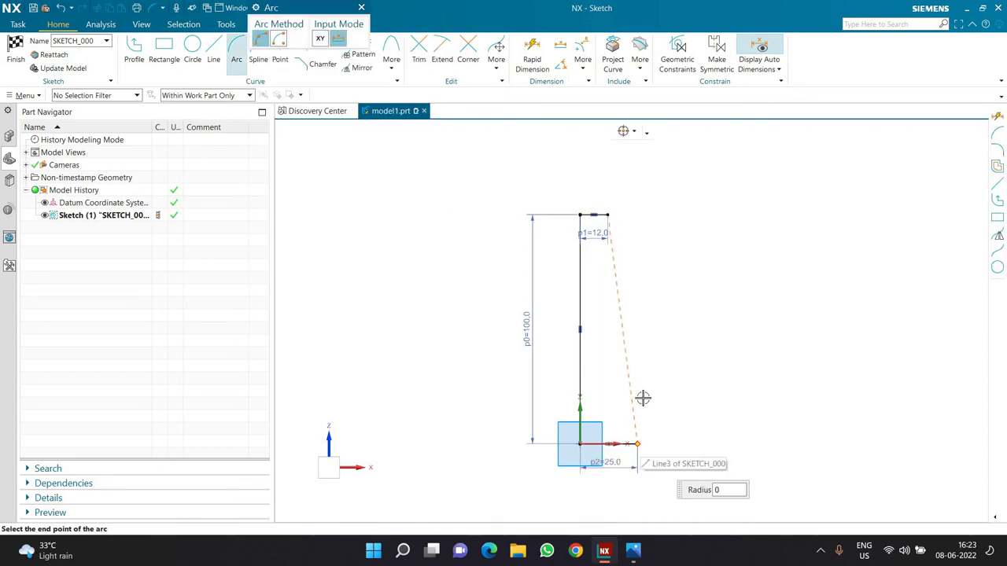
left_click(647, 398)
key("Escape")
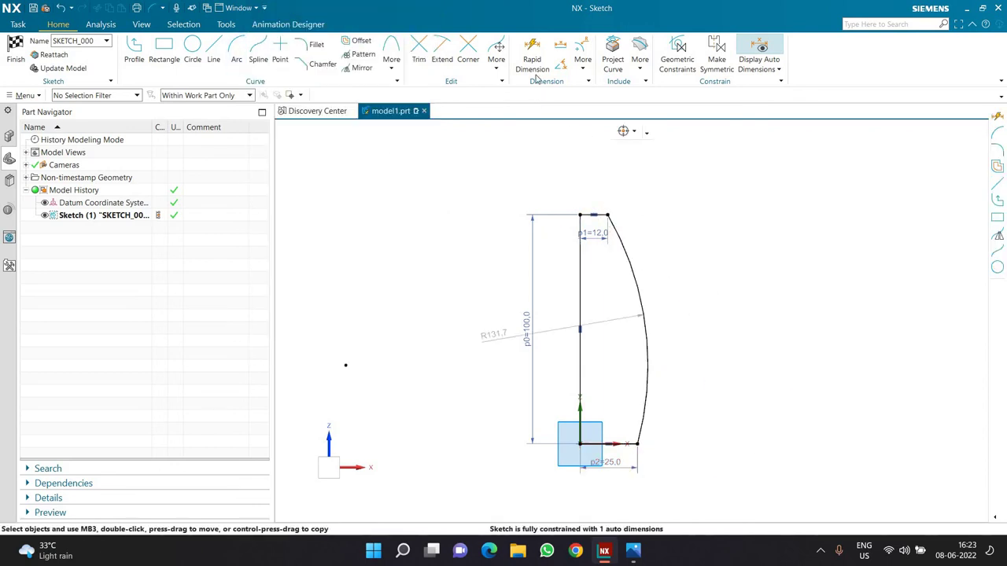
key("d")
left_click(648, 272)
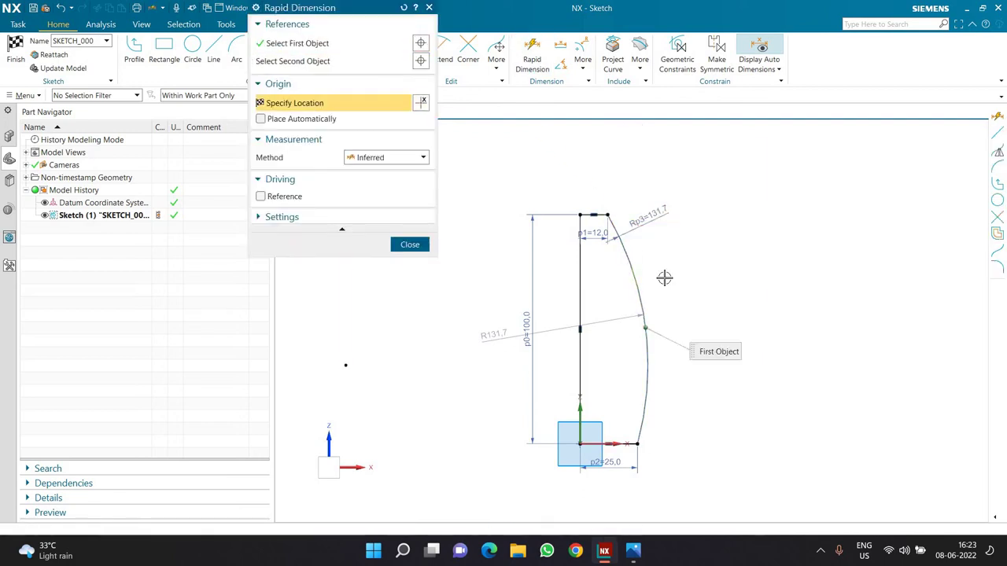
left_click(666, 179)
type("125")
key("Return")
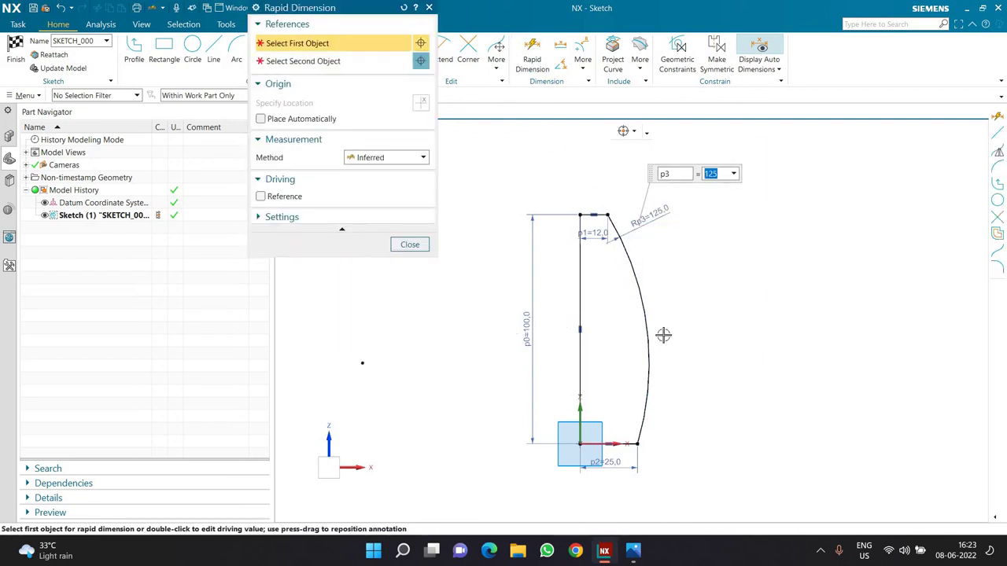
key("Escape")
- Change the bottom width dimension from 25 to 22 after rechecking the drawing
left_click(634, 550)
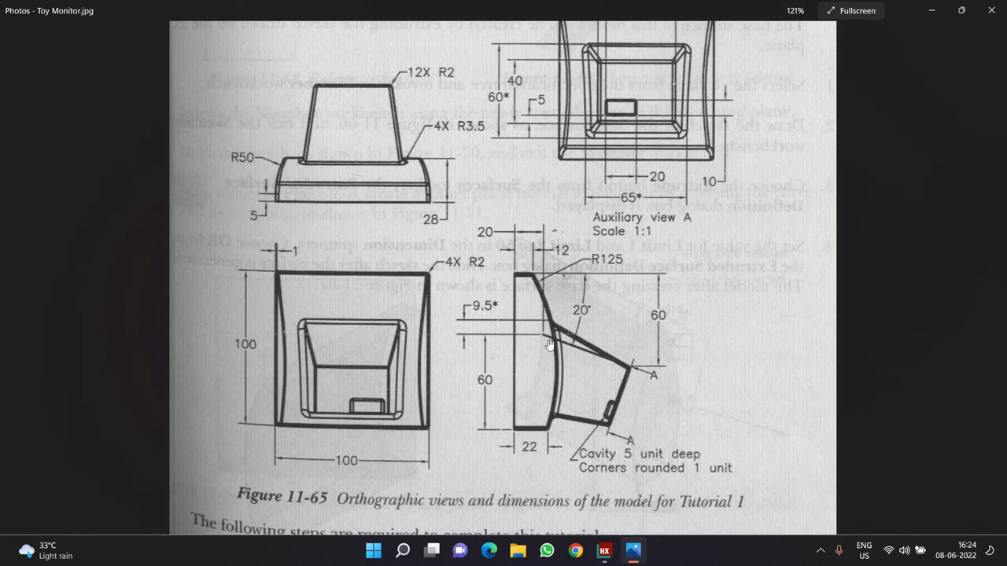
left_click(604, 551)
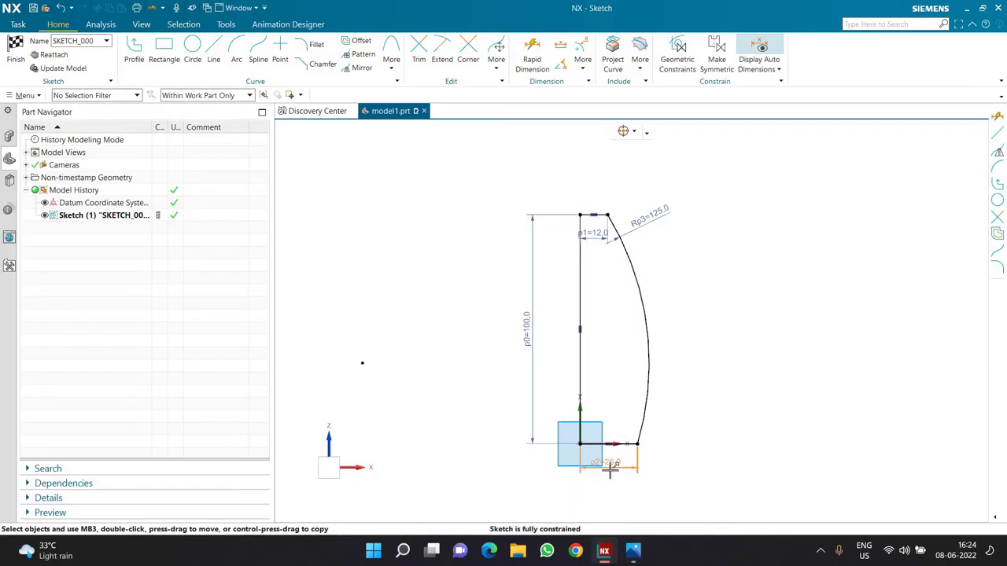
double_click(609, 464)
type("22")
key("Return")
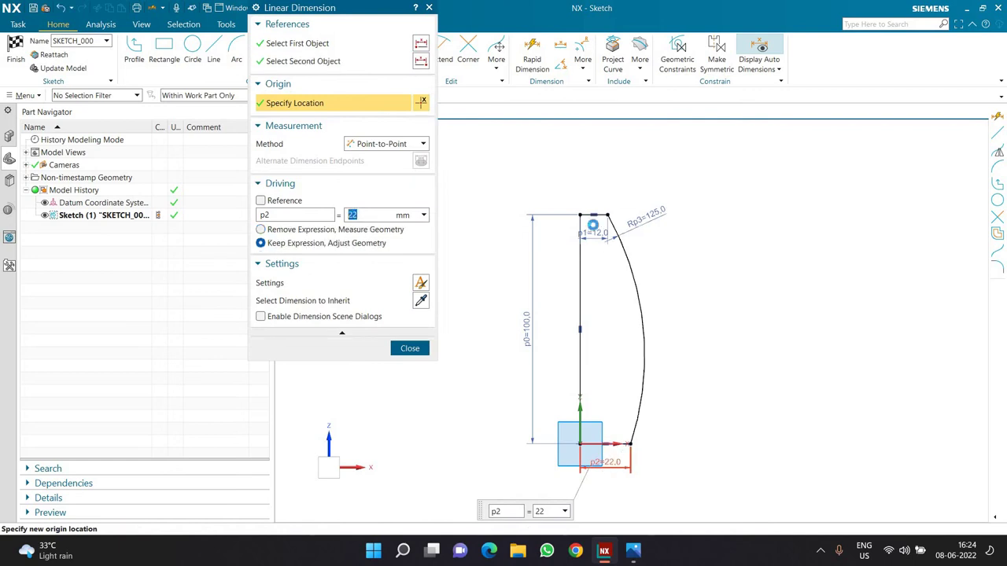
middle_click(657, 234)
left_click(633, 551)
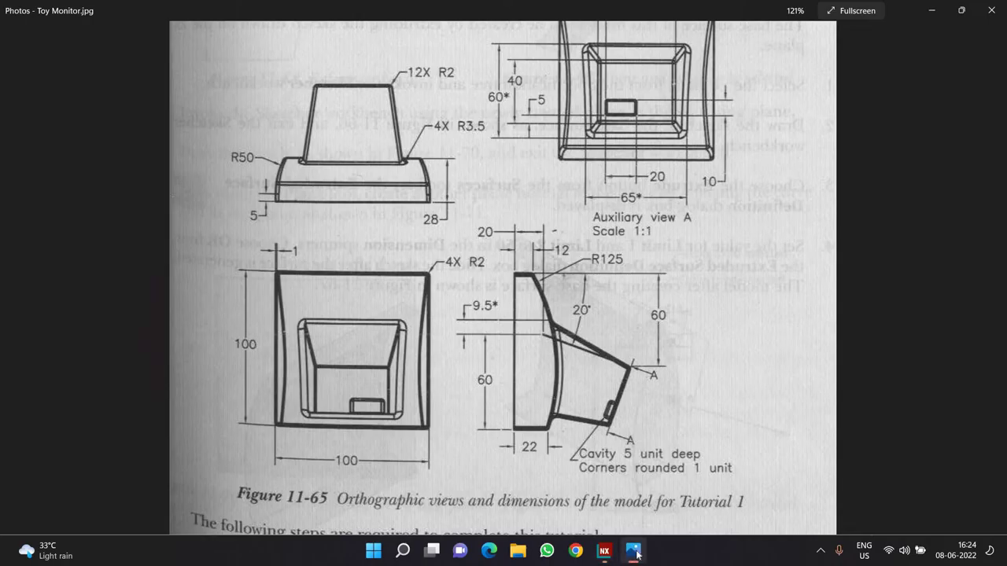
left_click(604, 551)
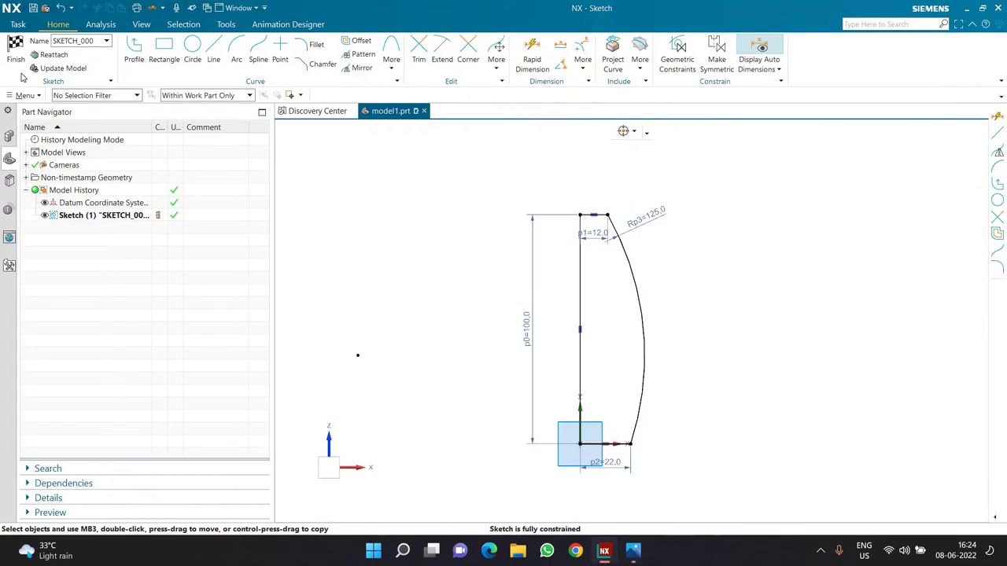
middle_click_drag(458, 267, 652, 313)
- Finish the sketch and extrude it from 0 to 50 mm into a solid
key("ctrl+q")
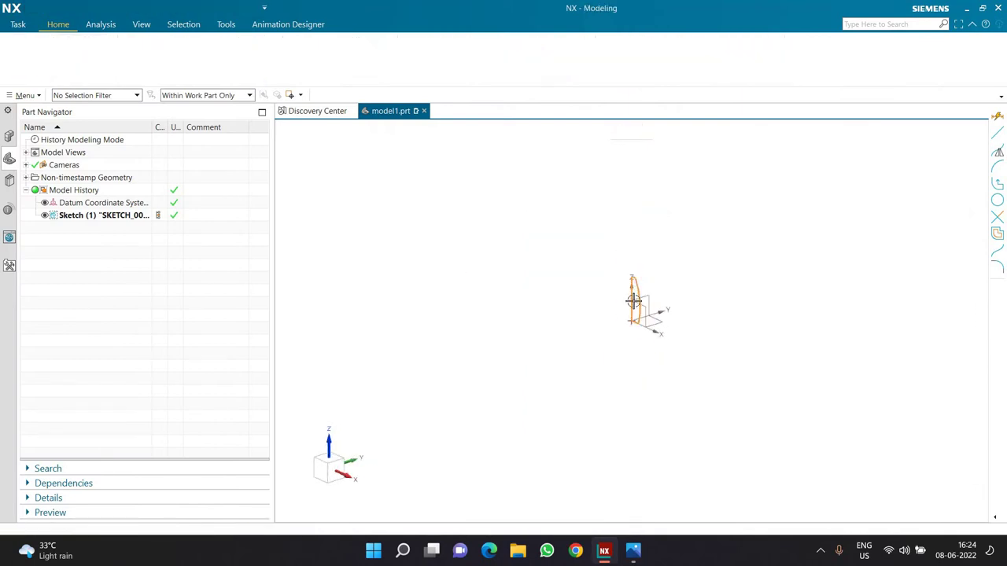
left_click(80, 54)
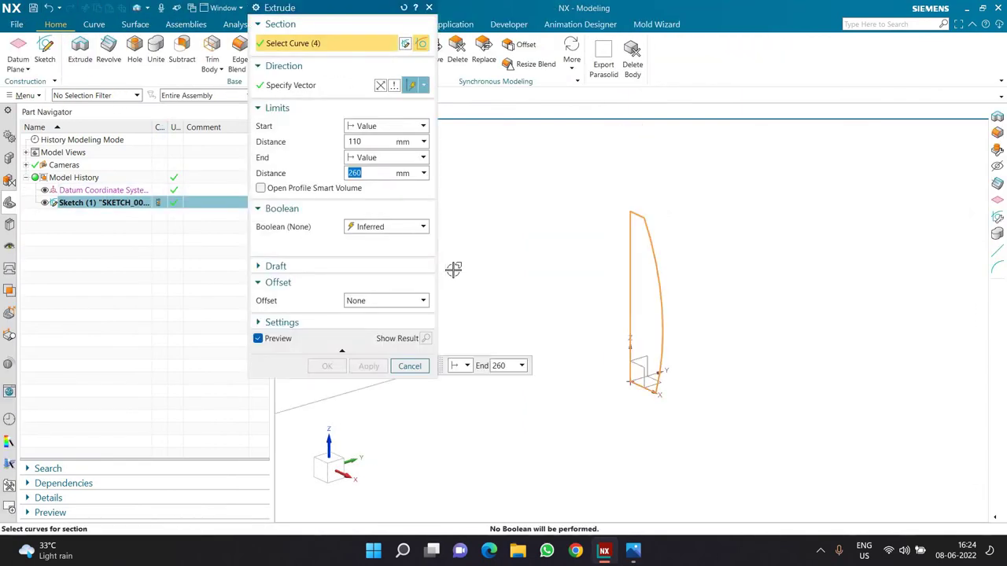
type("50")
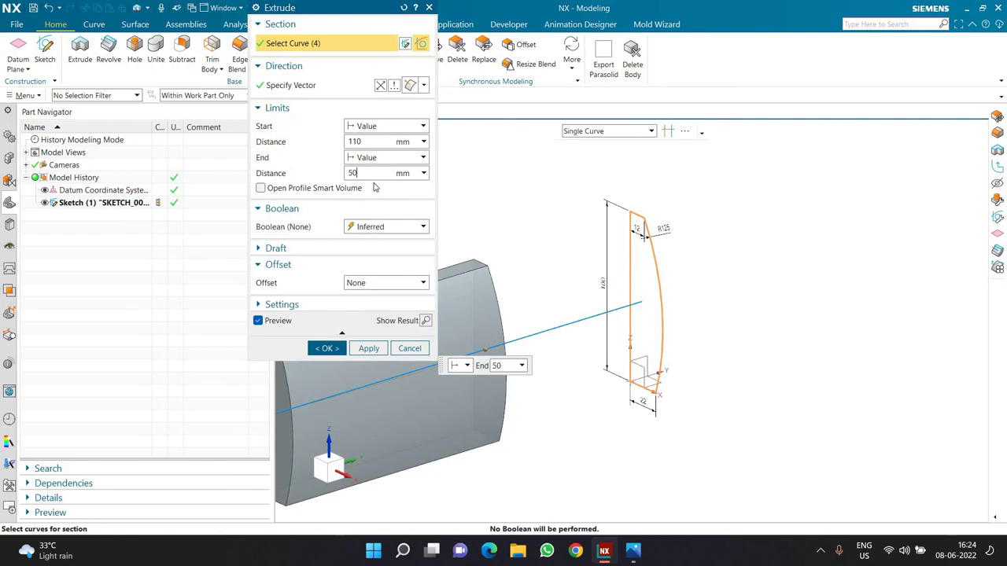
key("Return")
double_click(381, 141)
type("0")
key("Return")
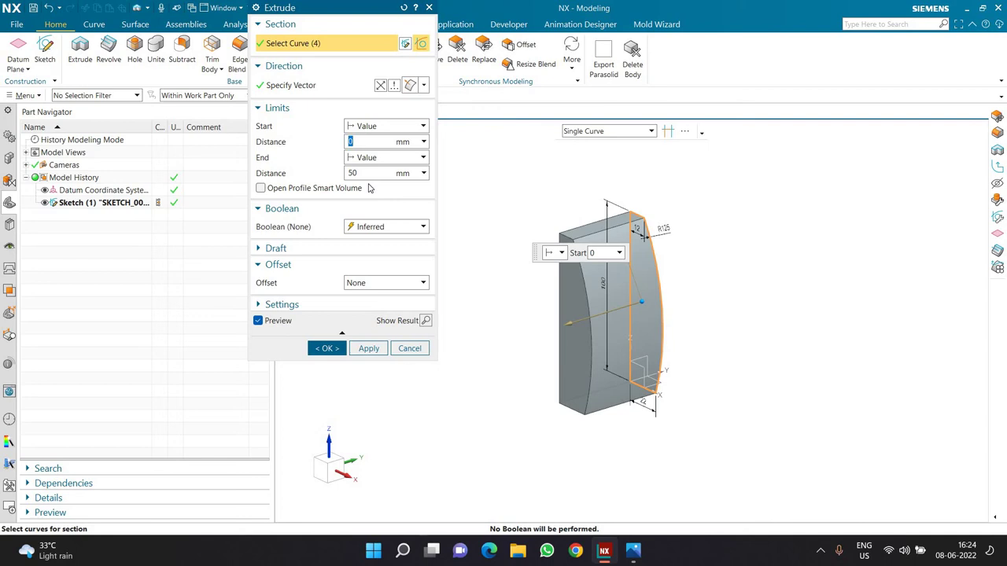
left_click(323, 348)
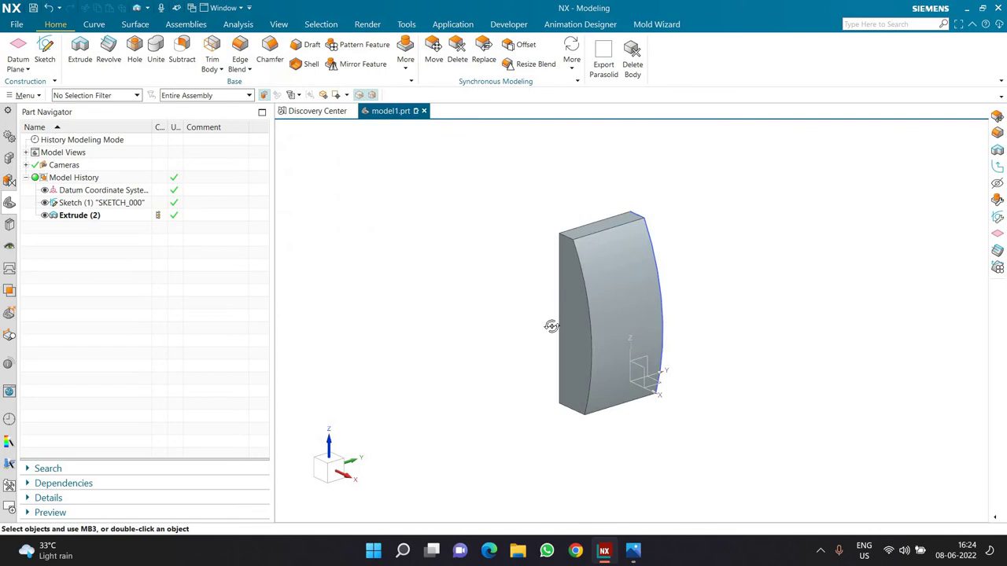
middle_click_drag(550, 328, 560, 369)
- Review the base's R50, 5 and 28 dimensions in the reference drawing, then return to NX
left_click(634, 551)
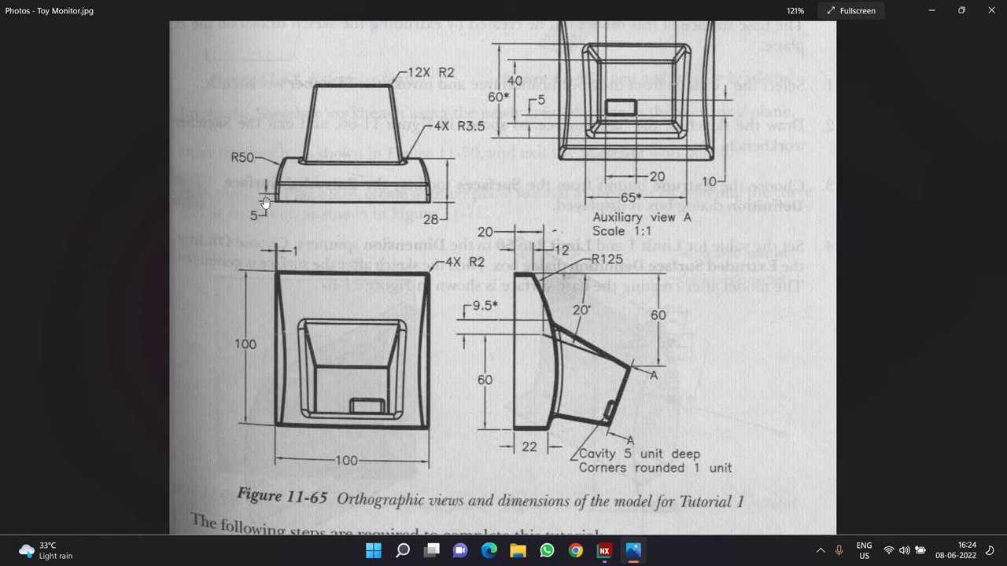
left_click(611, 553)
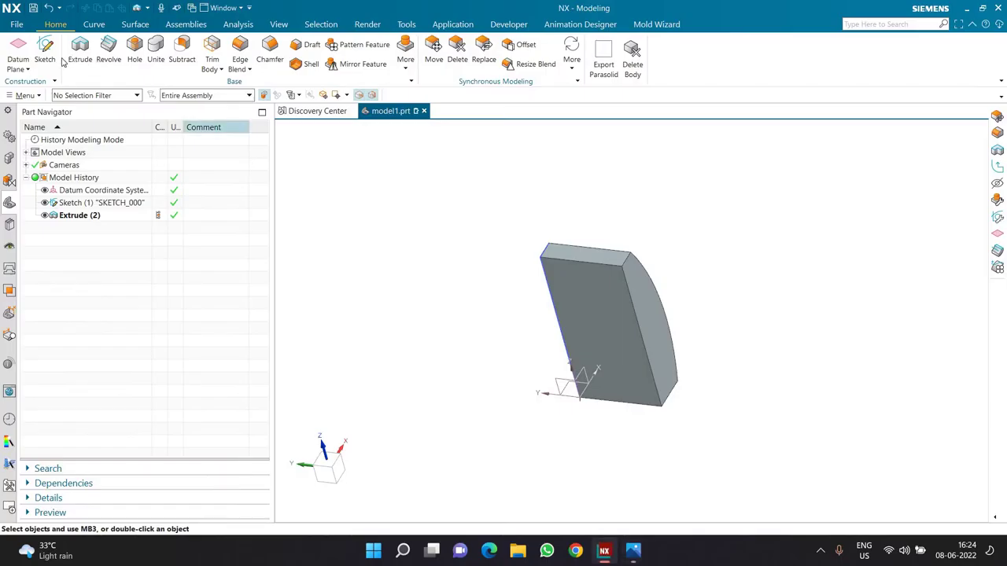
- Start a sketch on the default XY plane and draw a short line along the solid's bottom edge
key("s")
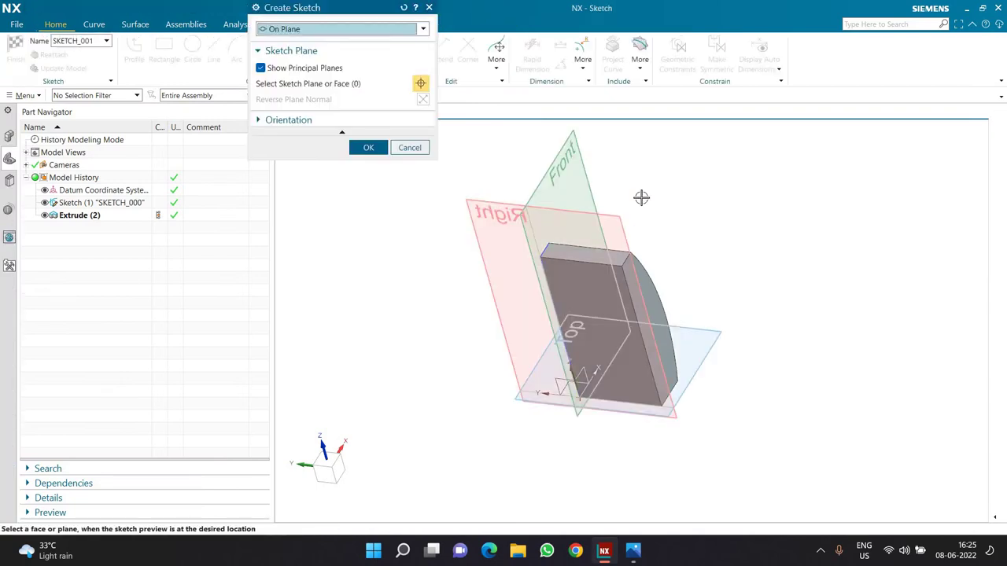
middle_click(656, 436)
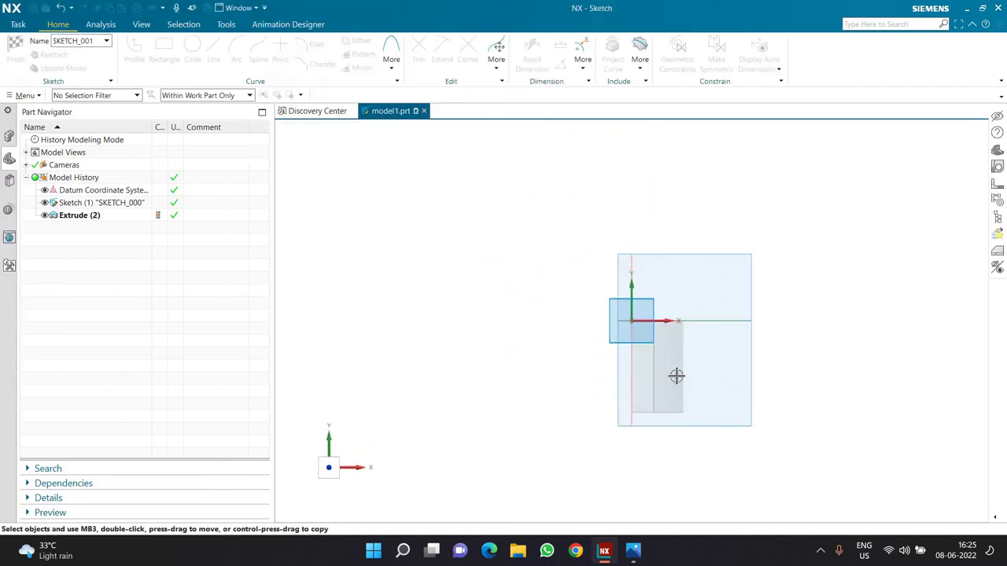
scroll(618, 383, "up", 3)
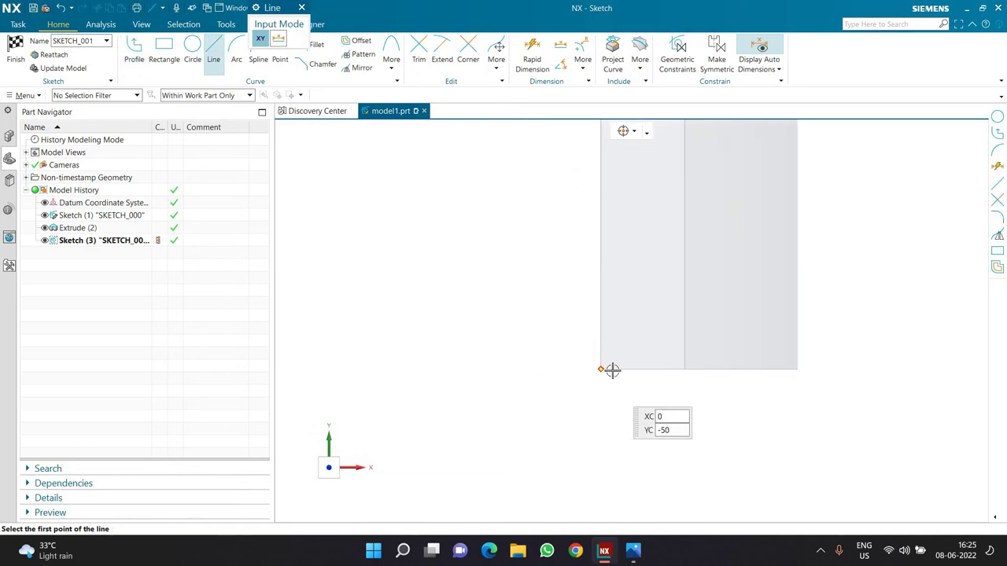
left_click(644, 372)
left_click(645, 369)
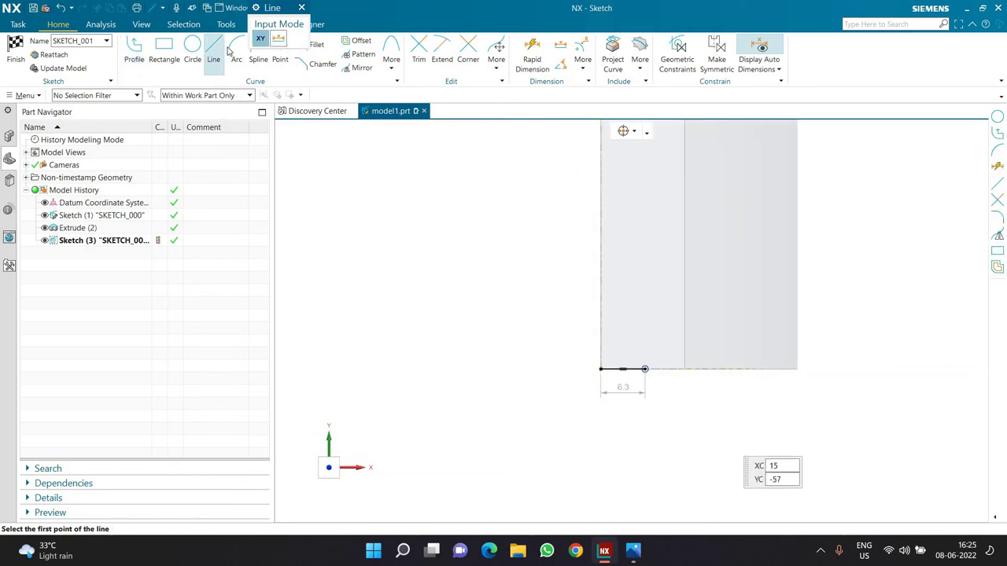
- Draw a 53.3-radius arc from the line's end to the solid's right edge, then edit the line length to 5
key("a")
left_click(645, 369)
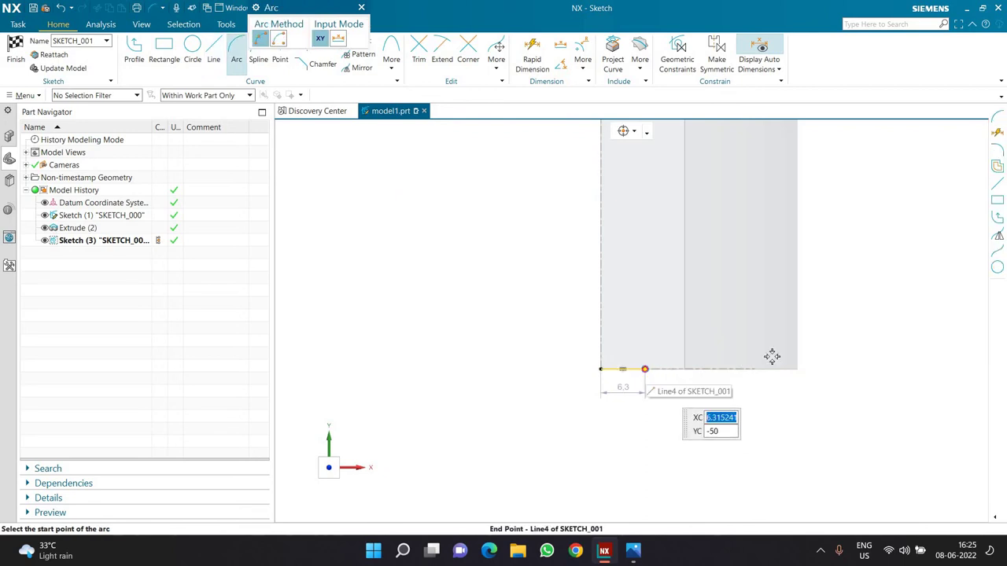
left_click(798, 336)
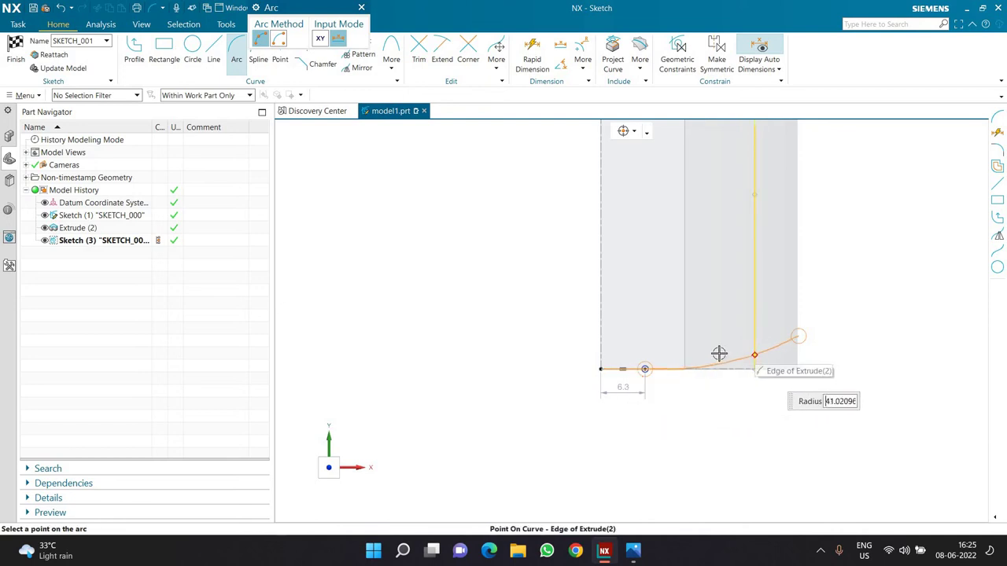
type("53.3")
key("Return")
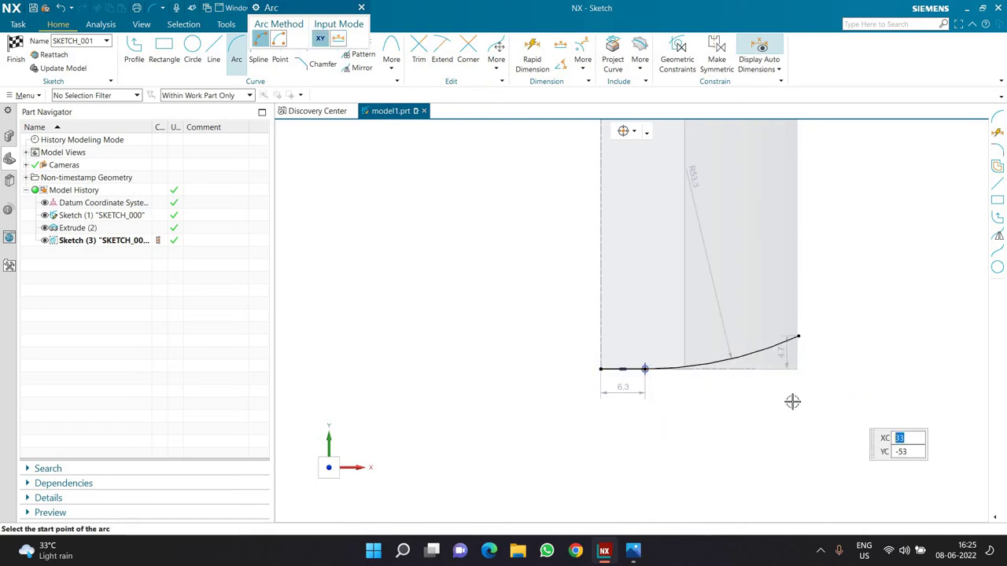
key("Escape")
double_click(624, 391)
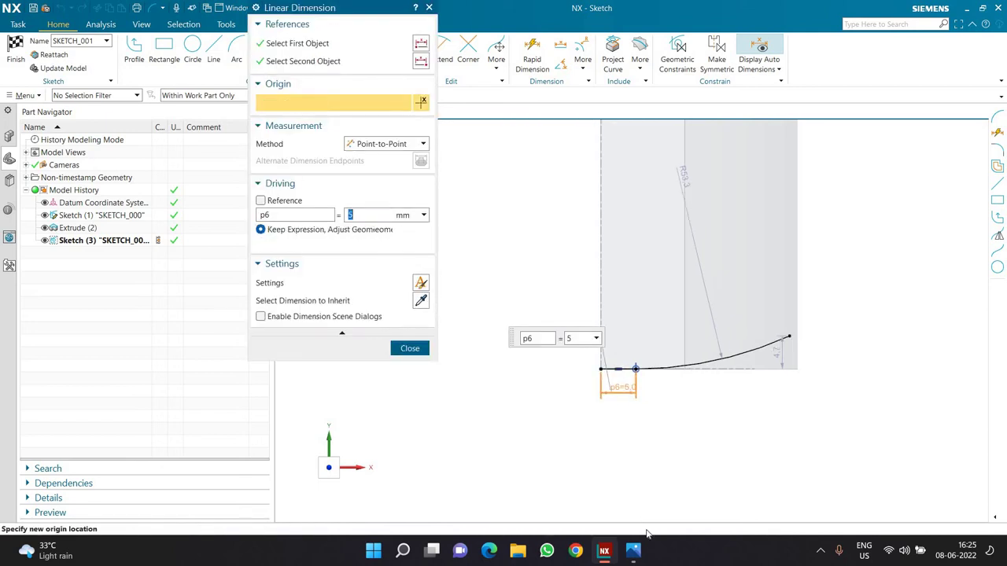
- Change the arc's radius dimension to 50
left_click(634, 551)
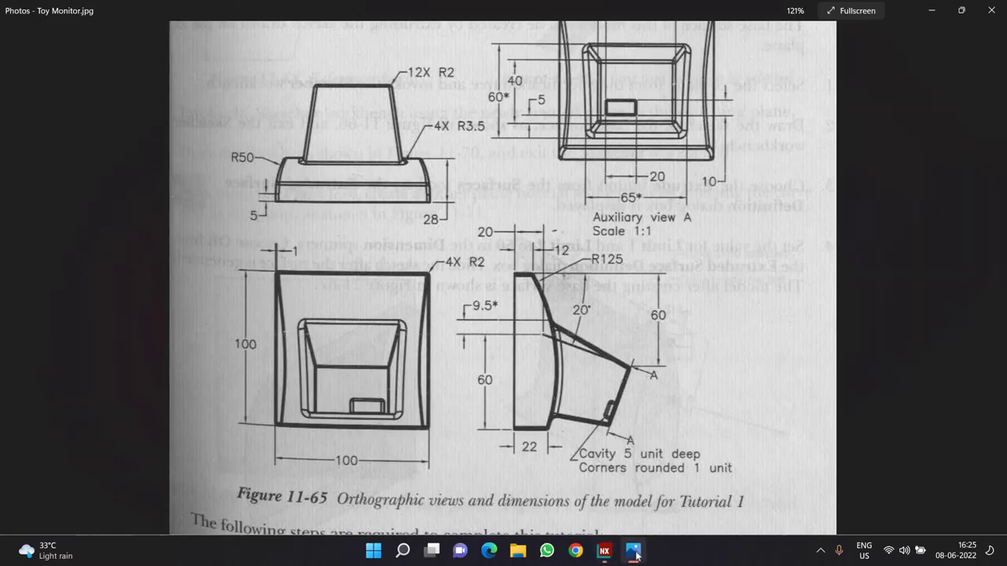
left_click(634, 550)
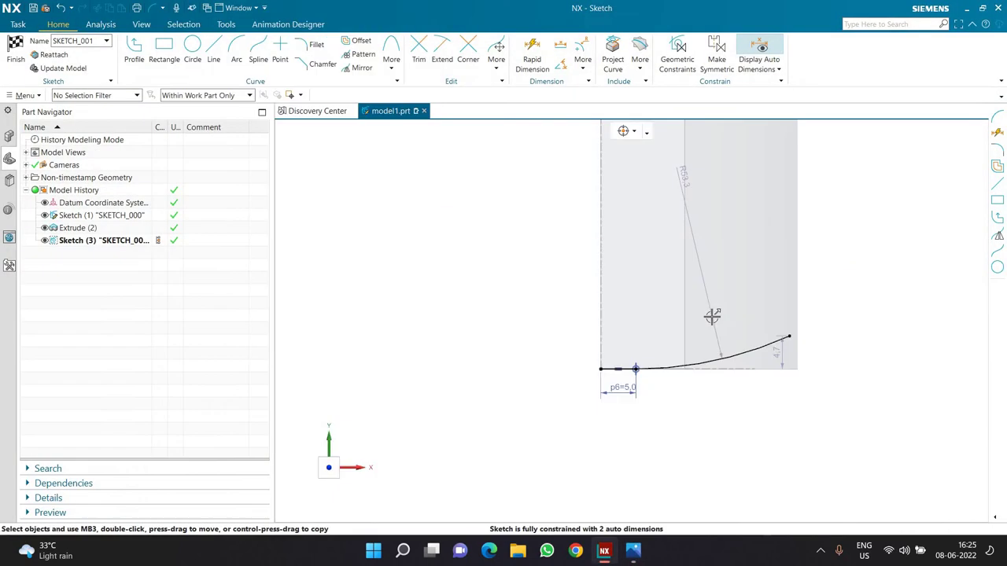
double_click(712, 317)
type("50")
key("Return")
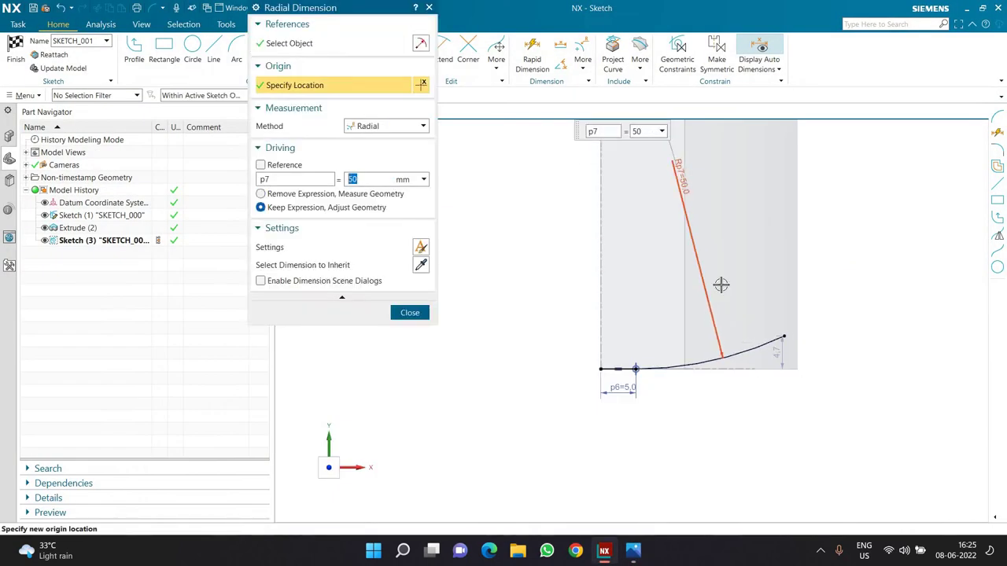
key("Escape")
- Add a 28 mm horizontal dimension between the arc's end and the line's start
left_click(534, 61)
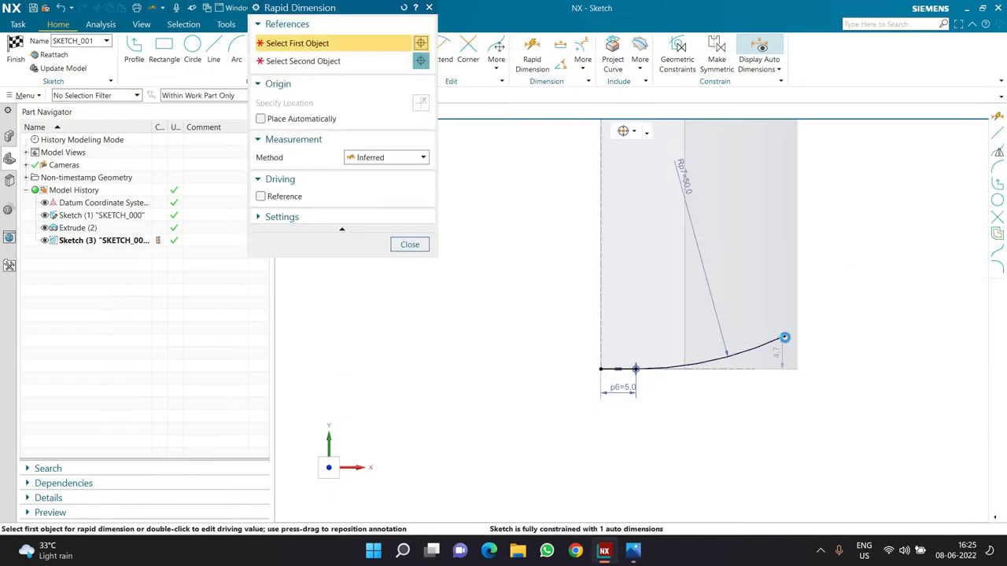
left_click(711, 361)
left_click(597, 370)
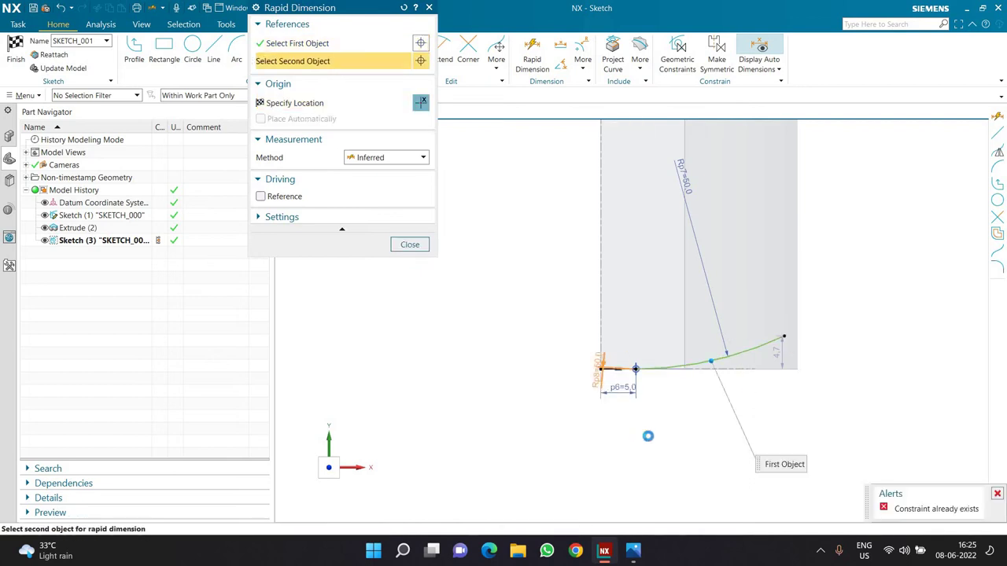
left_click(656, 497)
type("2")
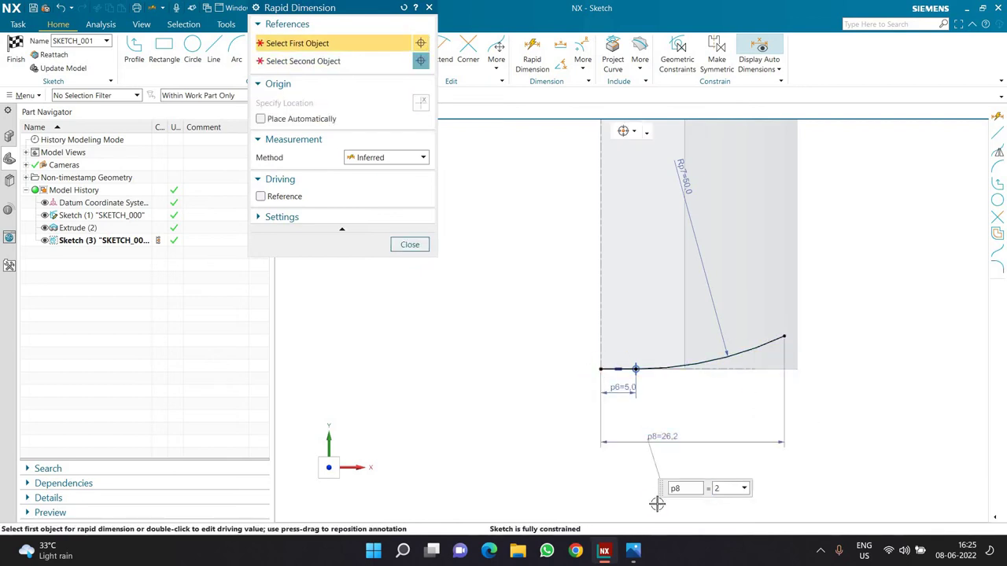
type("8")
middle_click(797, 489)
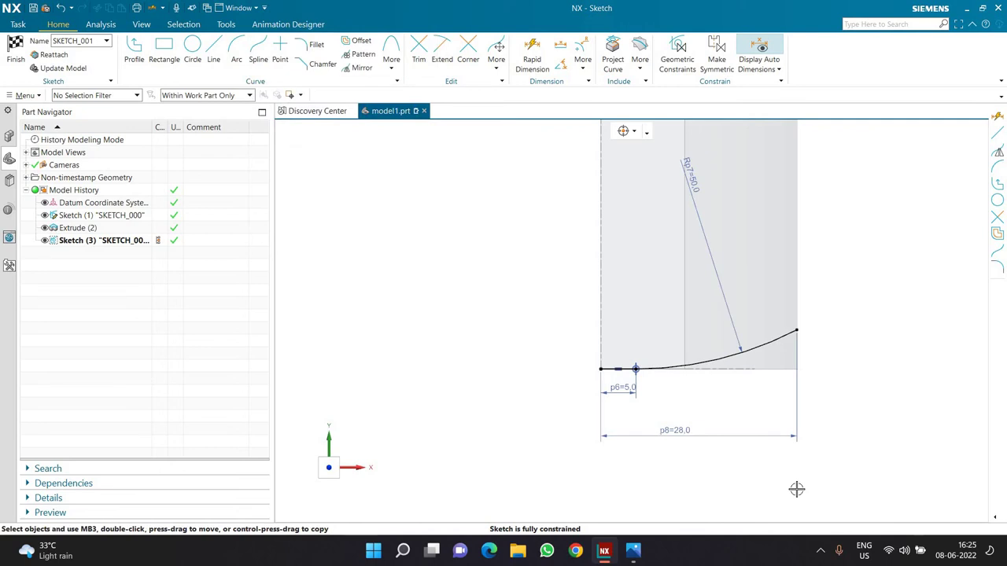
- Finish the base sketch and extrude it with a 100 mm end distance
key("ctrl+q")
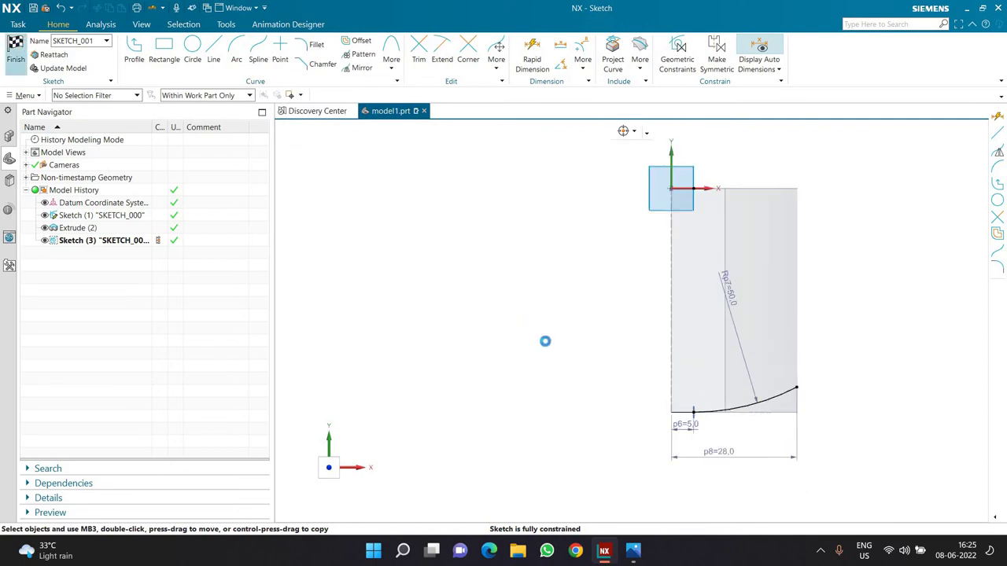
key("x")
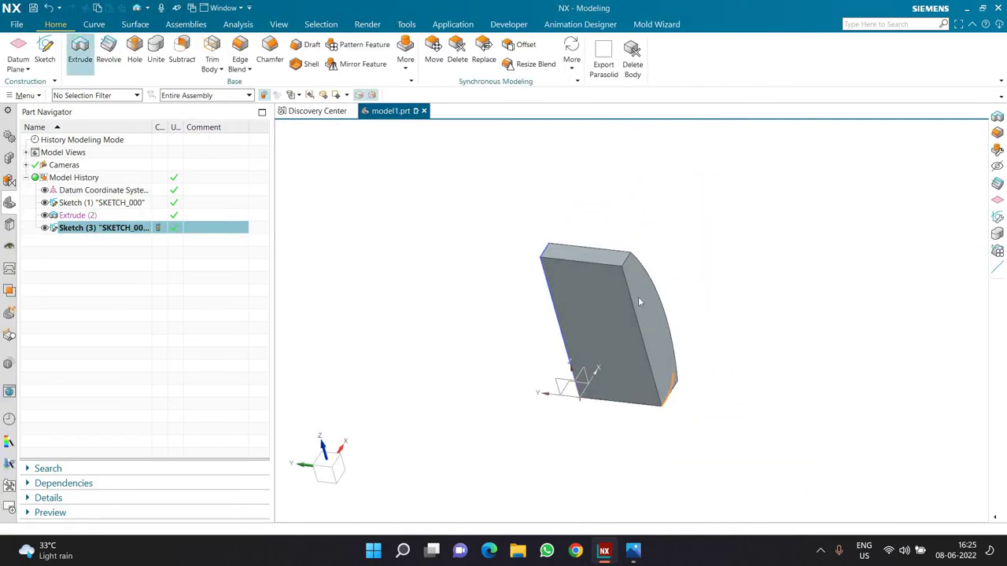
type("102")
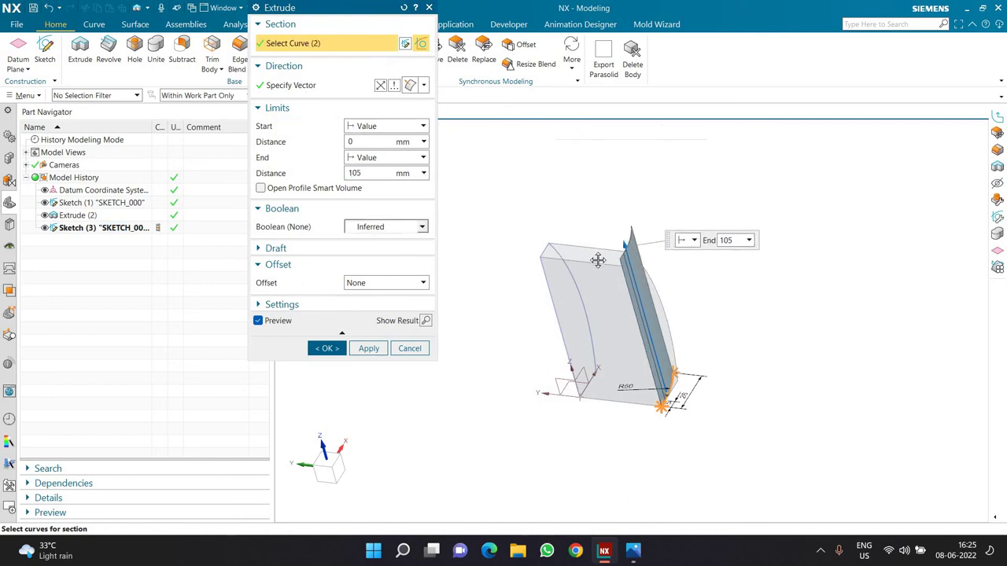
key("BackSpace")
key("BackSpace")
key("BackSpace")
type("99")
key("Return")
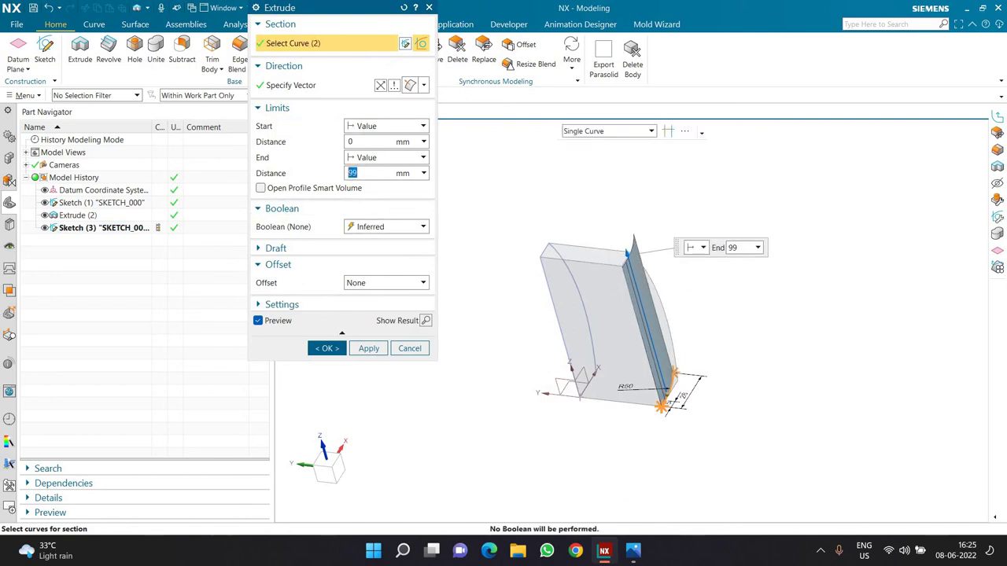
key("Return")
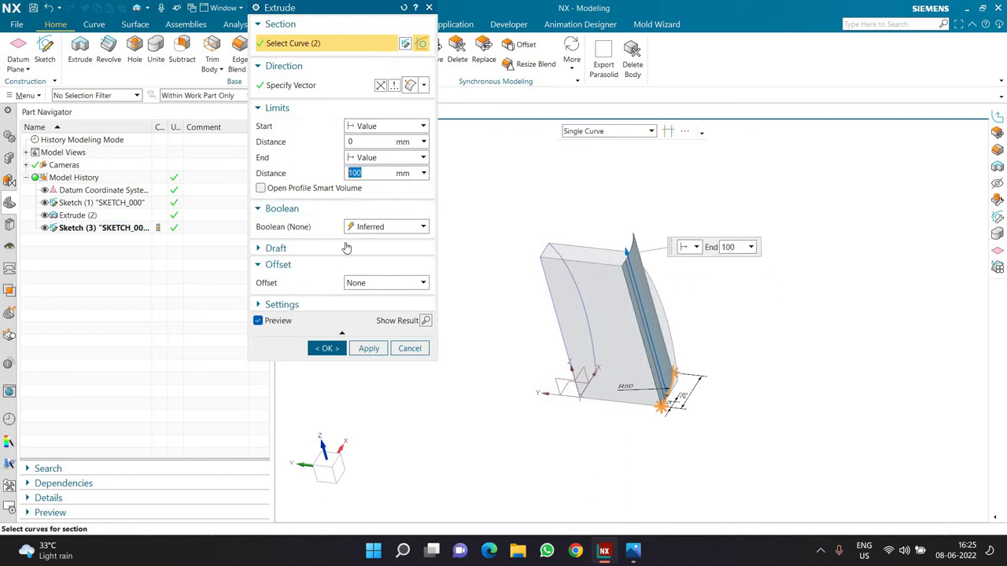
- Use Open Profile Smart Volume to subtract the arc profile, flipping the material side, and accept
left_click(275, 190)
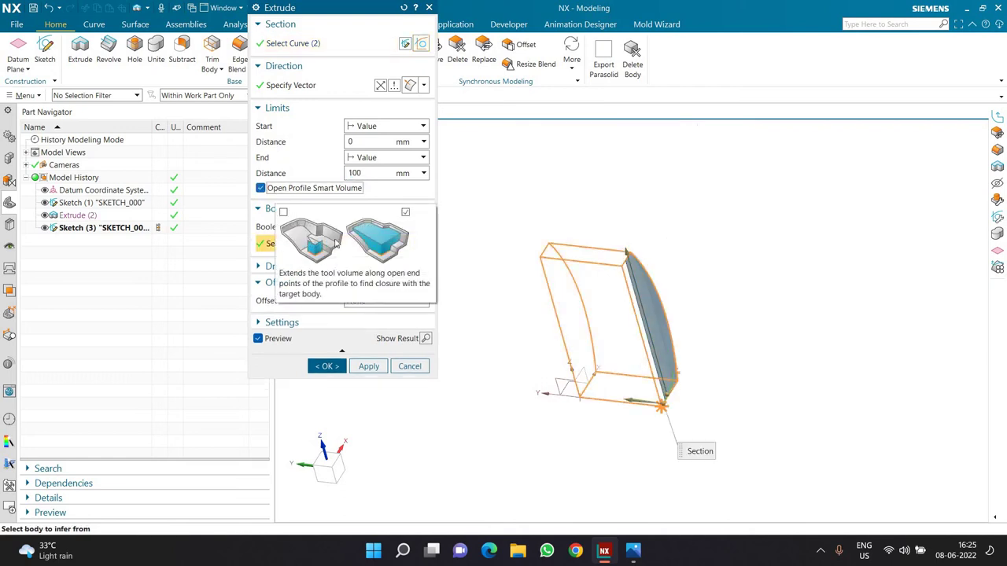
scroll(699, 369, "up", 3)
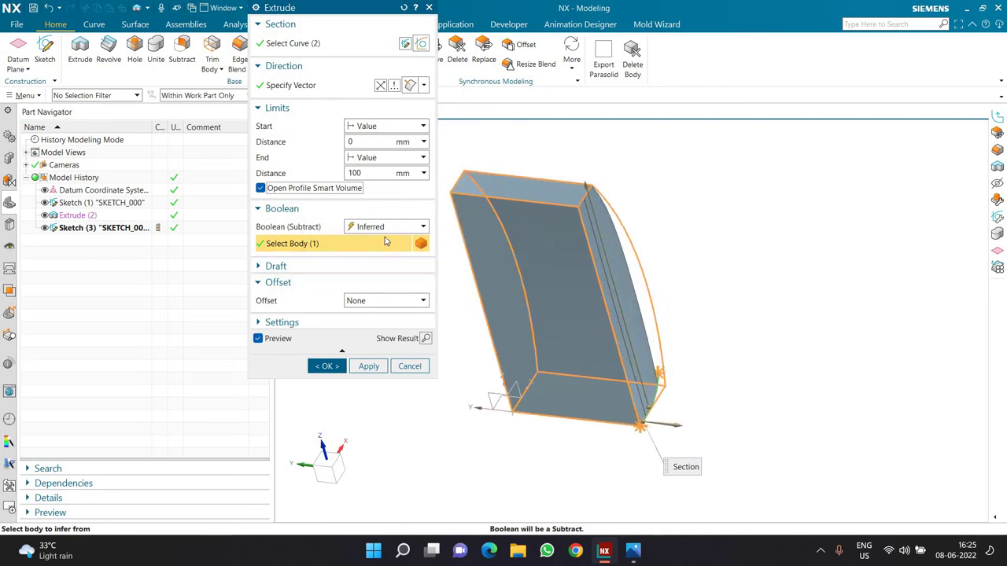
middle_click_drag(708, 327, 657, 343)
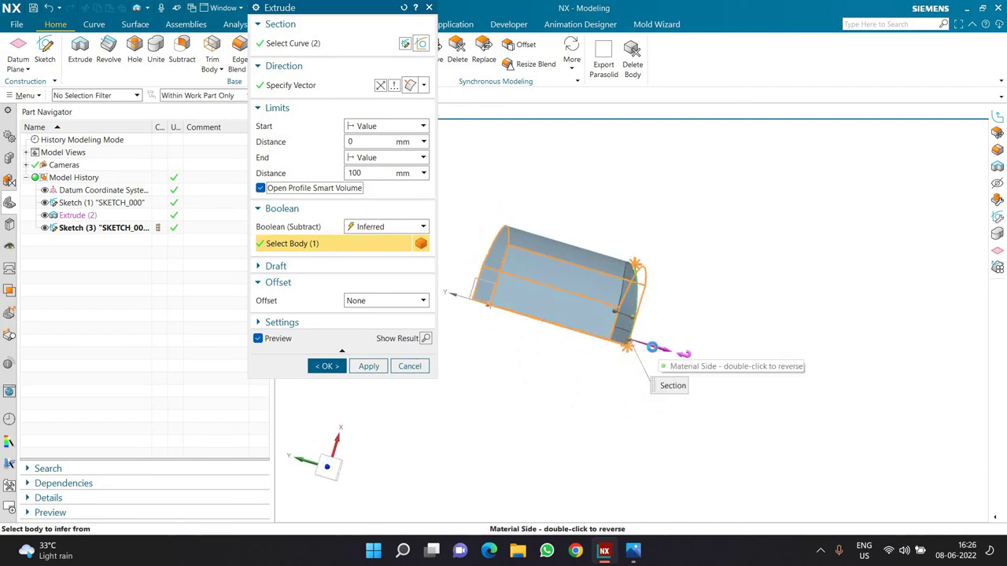
double_click(652, 346)
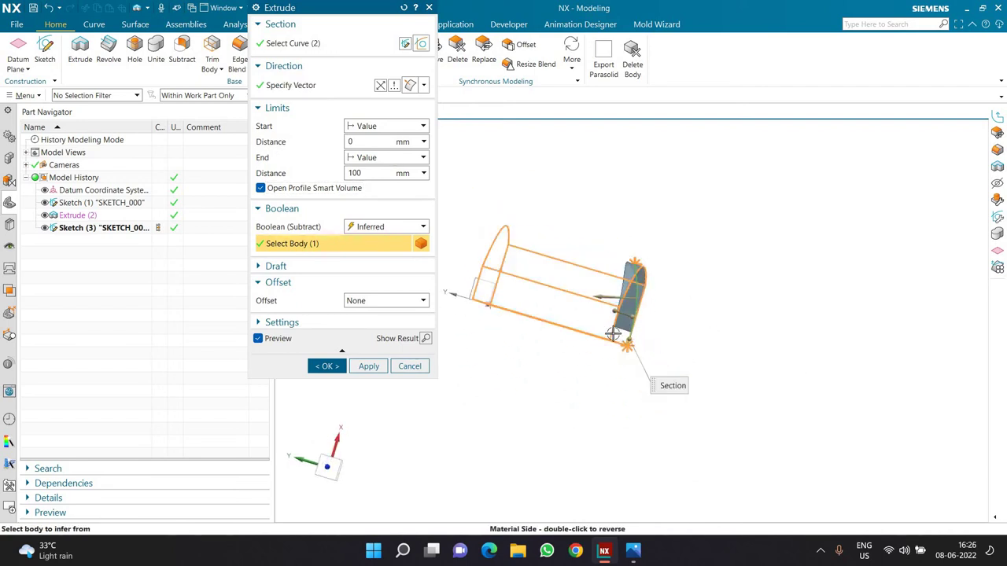
double_click(607, 289)
middle_click(515, 347)
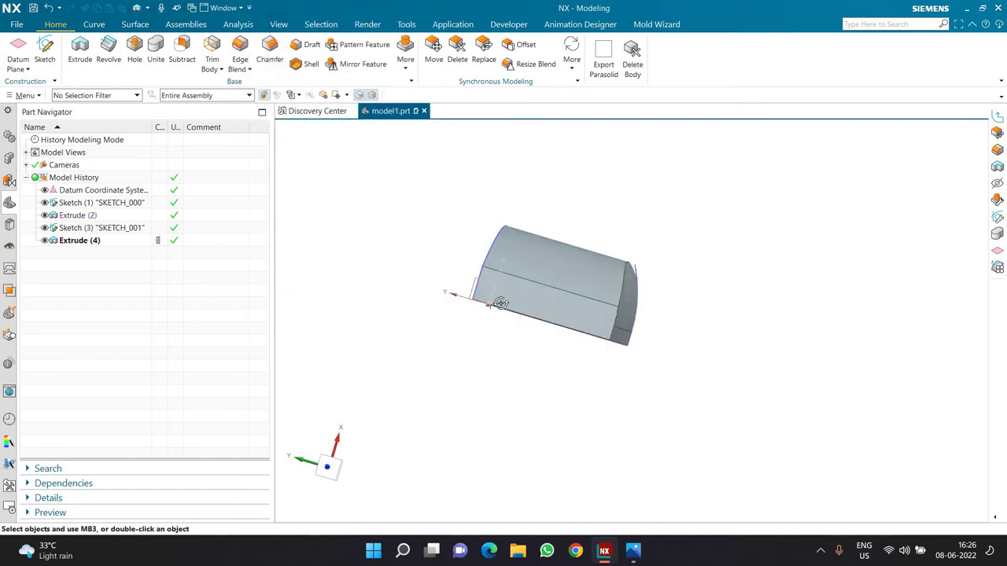
middle_click_drag(502, 303, 448, 350)
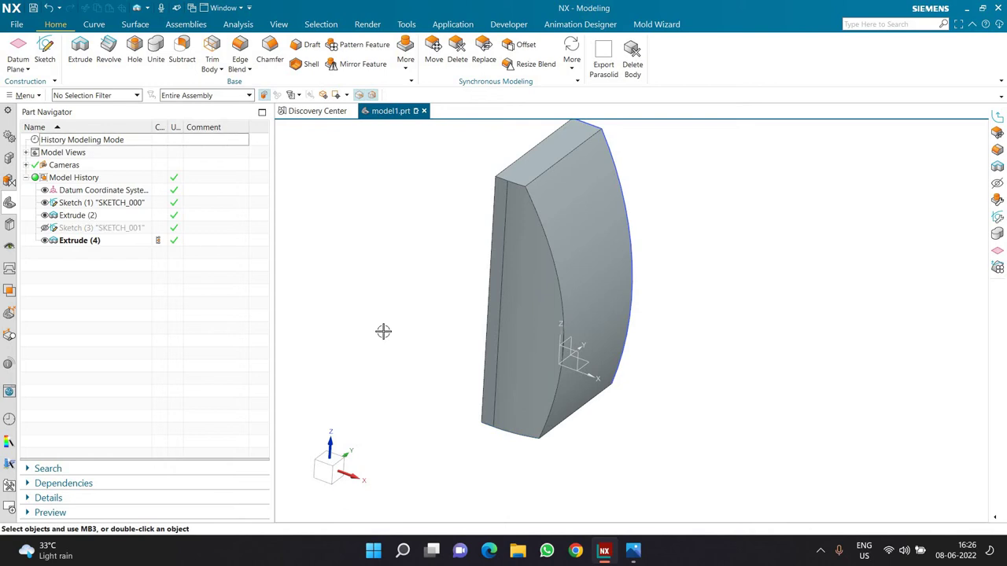
middle_click_drag(382, 332, 407, 299)
scroll(407, 299, "up", 3)
left_click(634, 555)
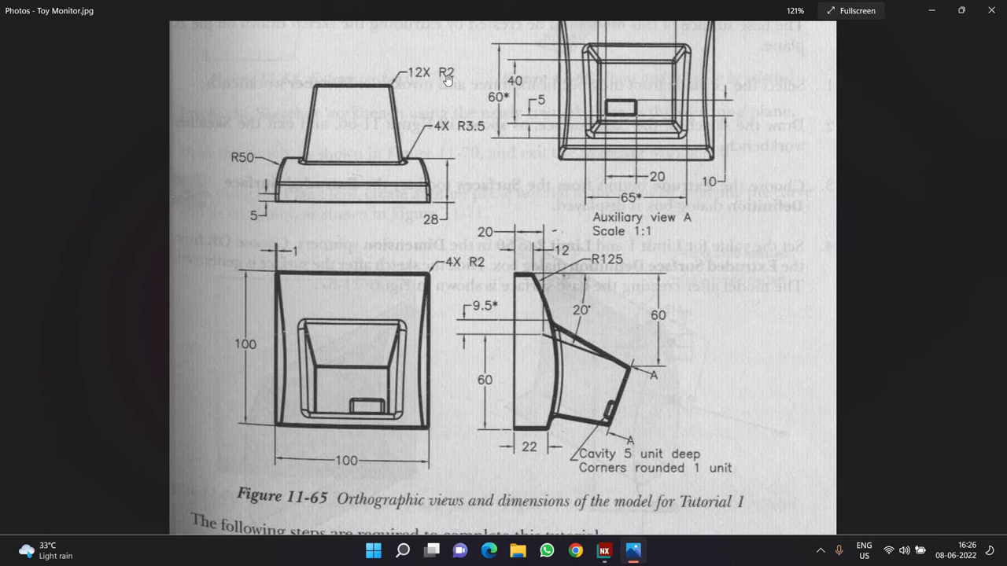
left_click(607, 552)
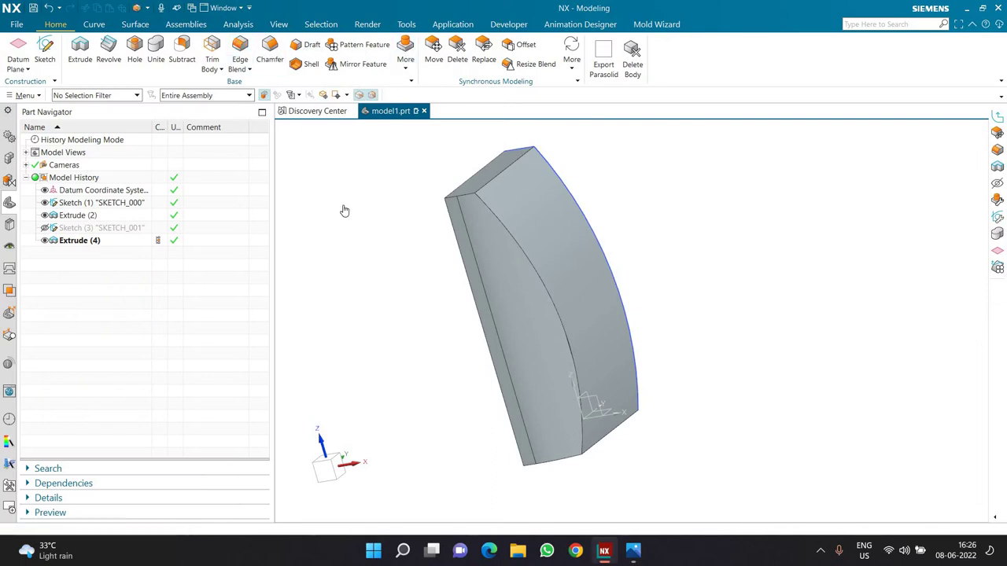
- Select the nine tangent edges around the curved body for an Edge Blend
key("b")
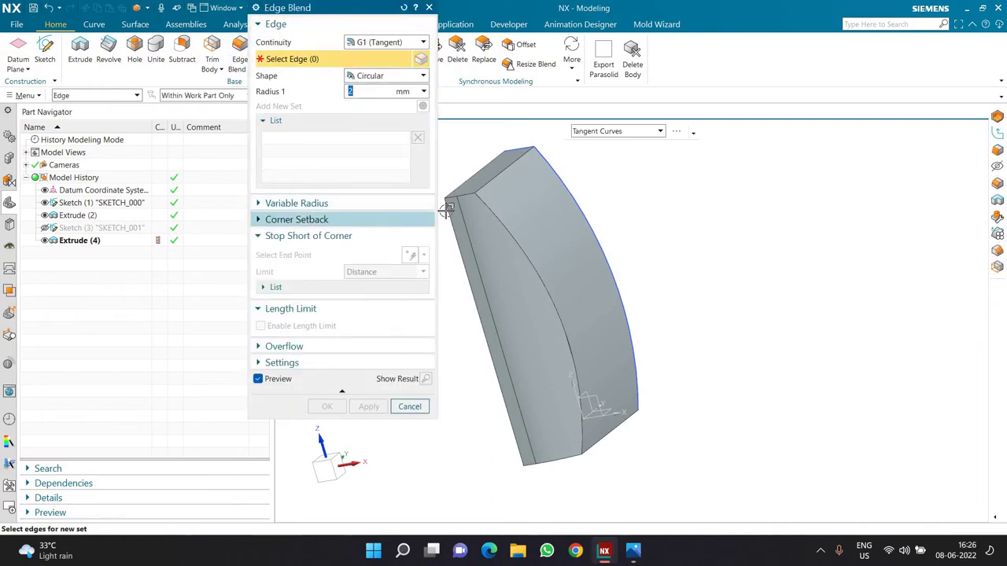
scroll(450, 189, "up", 4)
left_click(461, 181)
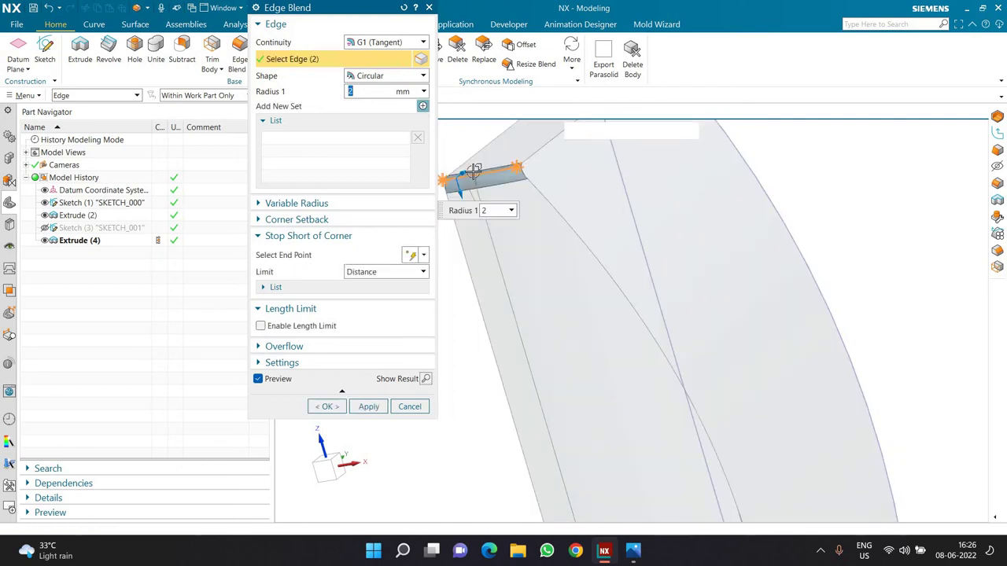
scroll(461, 203, "down", 3)
left_click(519, 262)
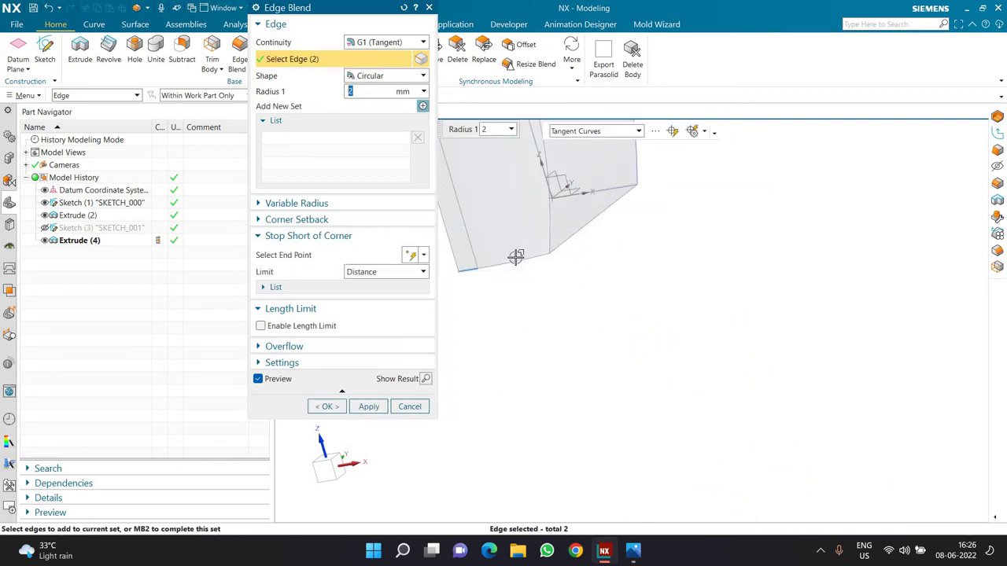
middle_click_drag(537, 362, 532, 238)
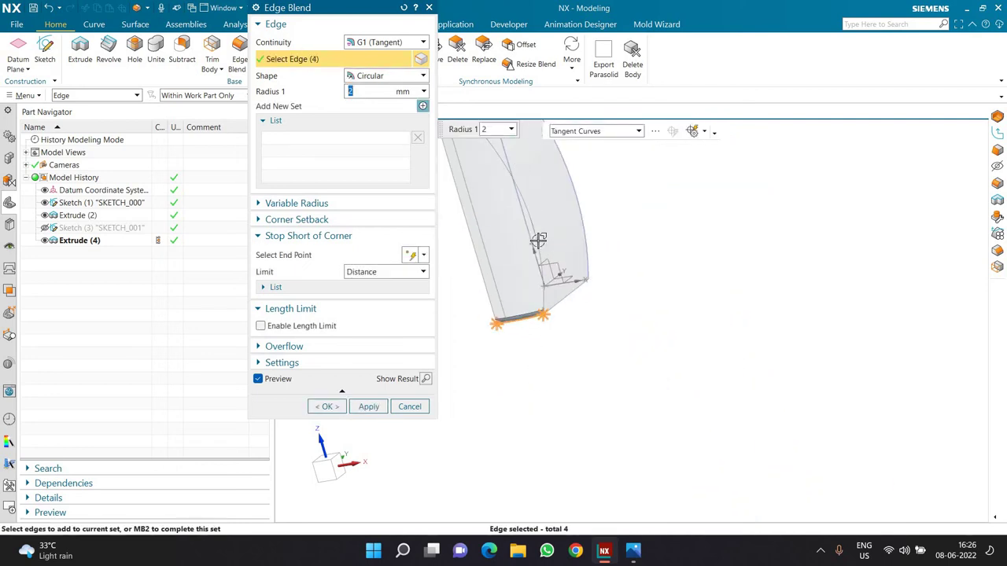
left_click(562, 335)
middle_click_drag(561, 336, 537, 222)
left_click(536, 222)
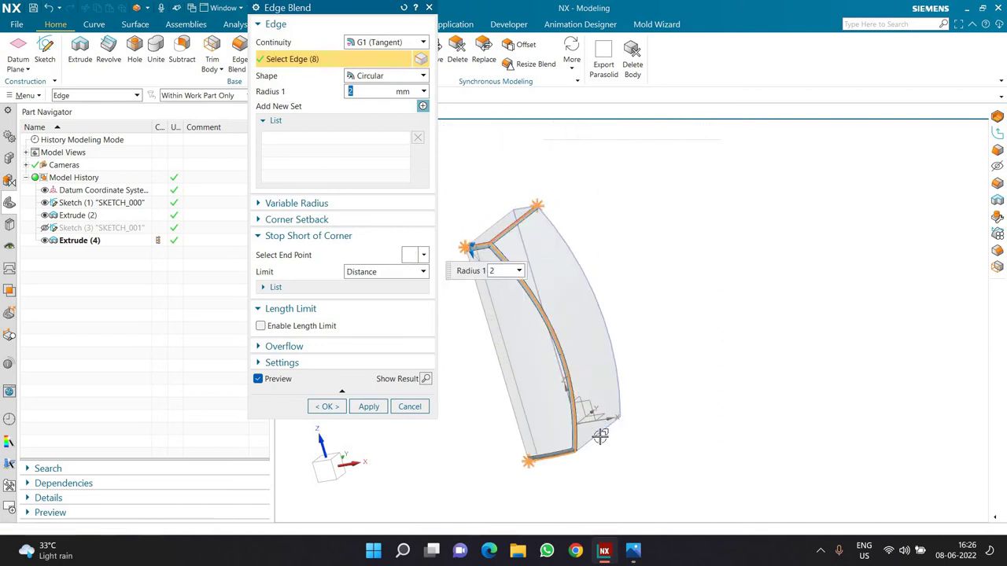
- Apply the 2 mm radius blend and inspect the rounded part
scroll(528, 304, "up", 5)
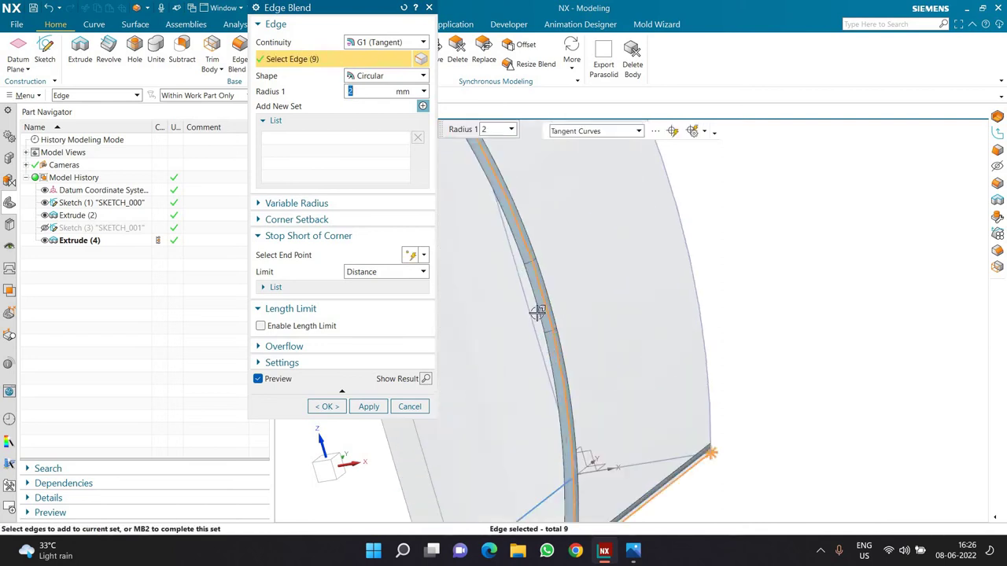
scroll(632, 364, "down", 4)
left_click(326, 406)
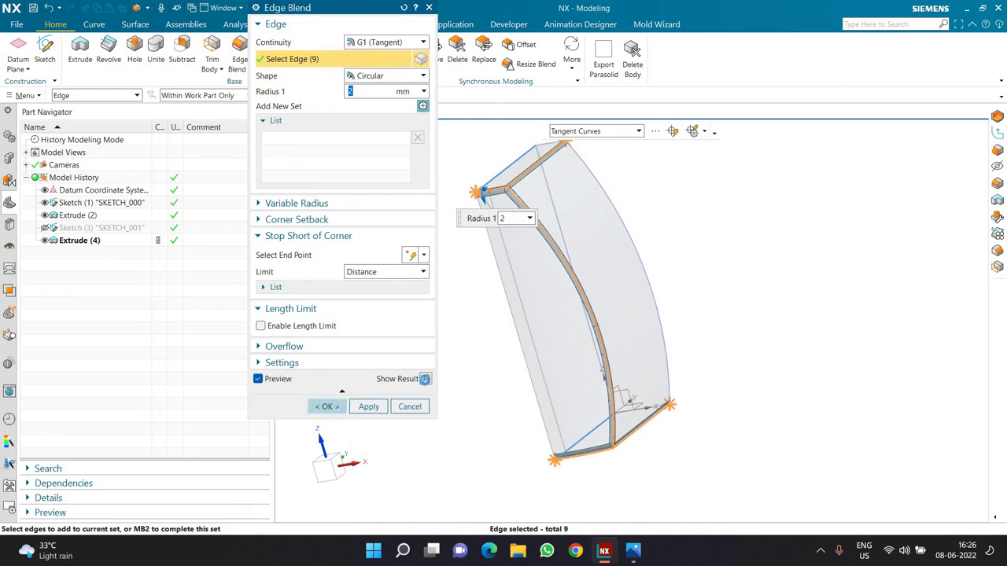
middle_click_drag(402, 290, 380, 303)
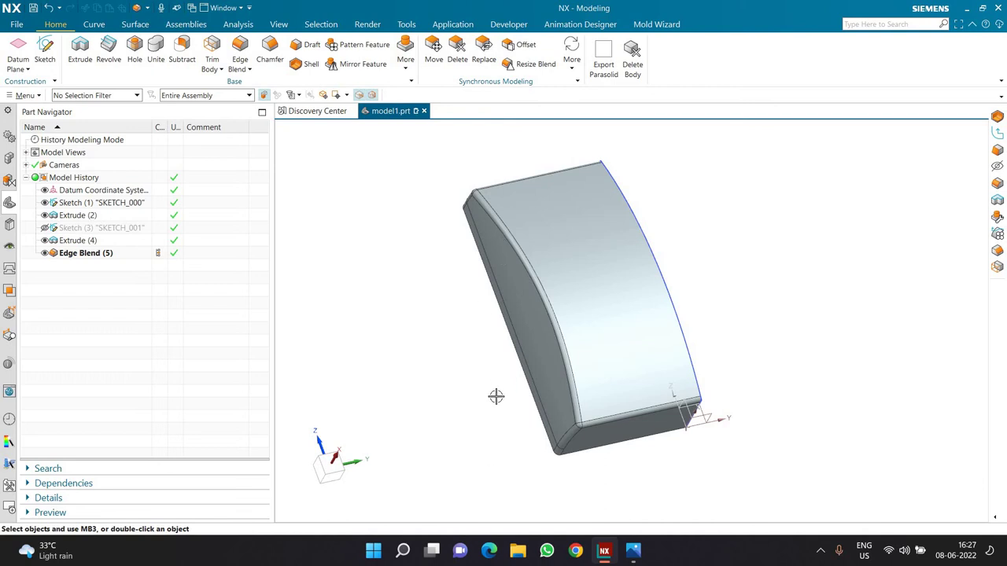
middle_click_drag(407, 382, 397, 102)
- Mirror the blended solid body about its flat side face with Mirror Geometry
left_click(405, 51)
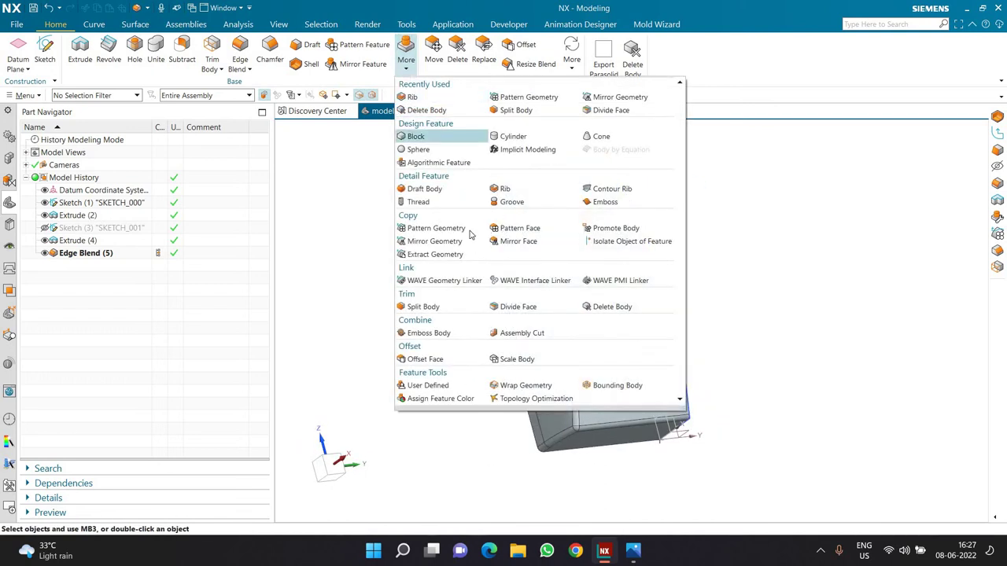
left_click(451, 243)
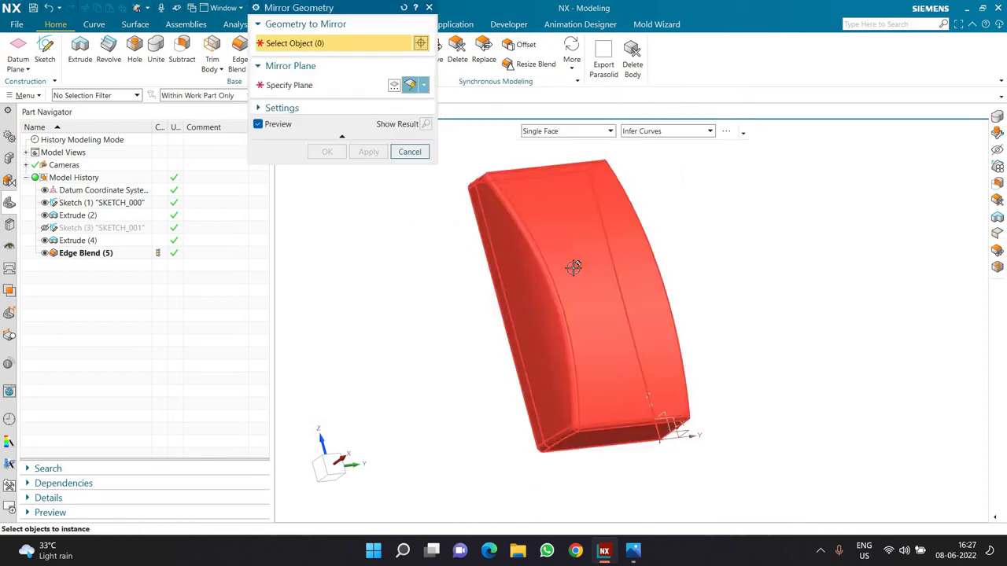
left_click(573, 267)
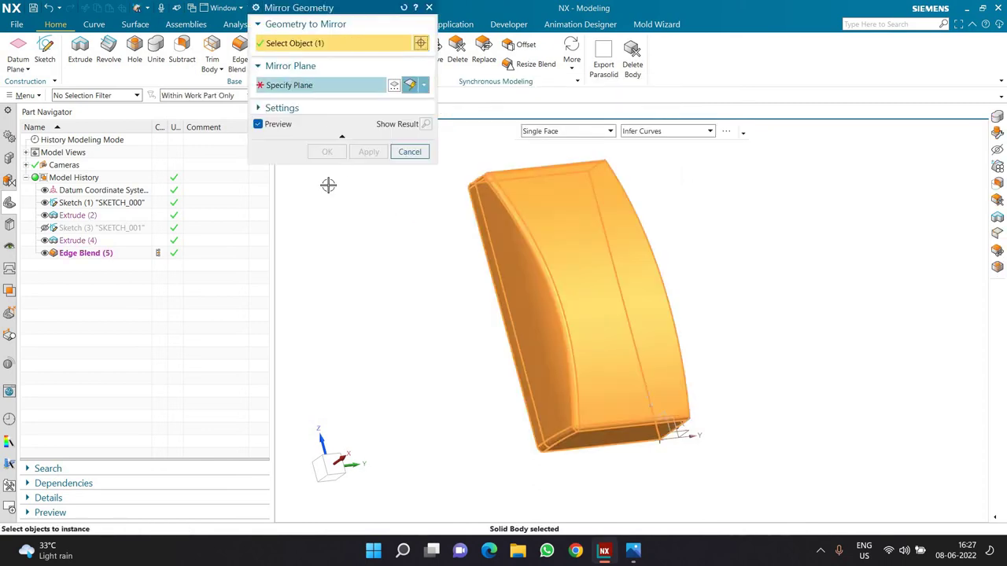
middle_click(328, 184)
middle_click_drag(353, 284, 625, 279)
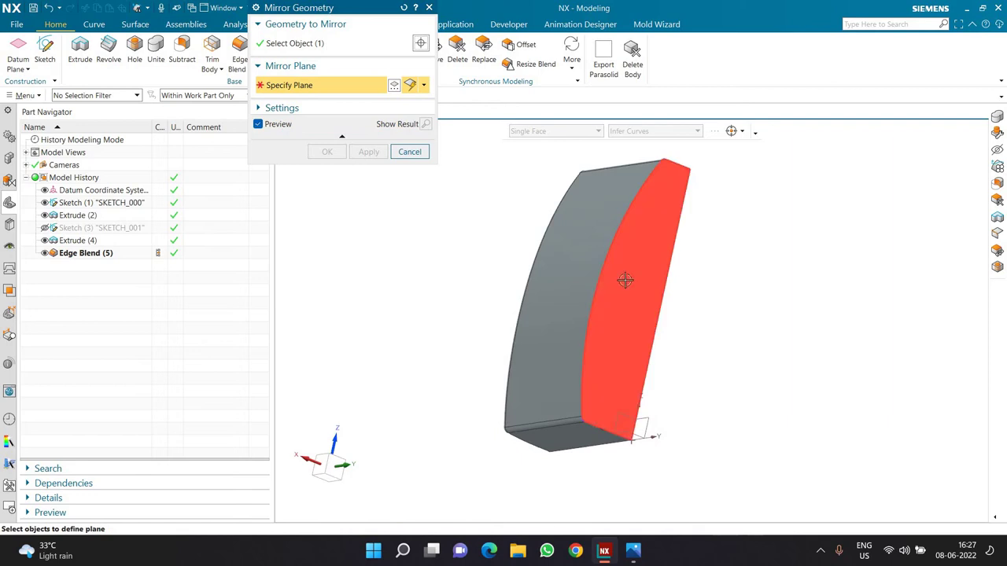
left_click(625, 280)
middle_click(337, 272)
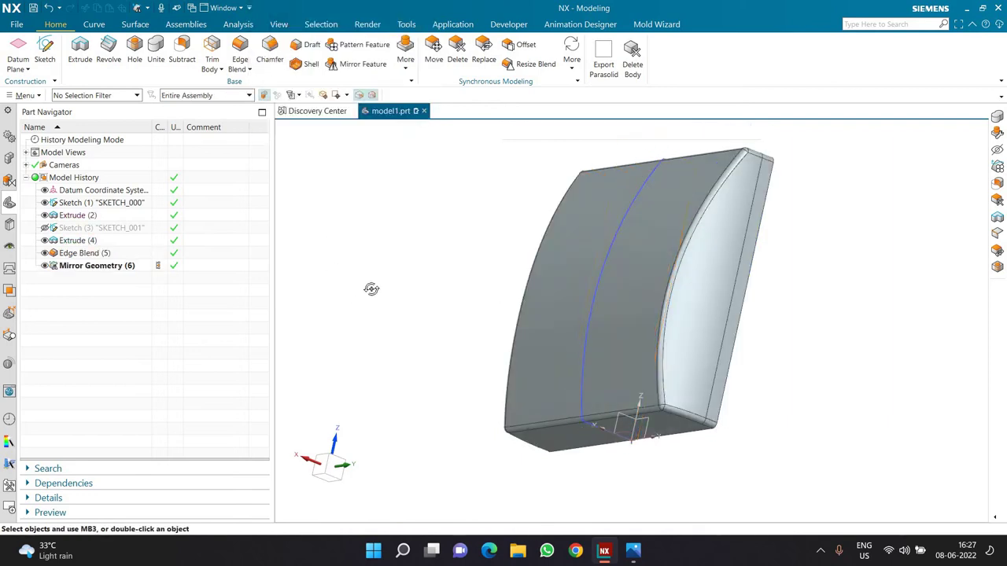
middle_click_drag(371, 288, 440, 295)
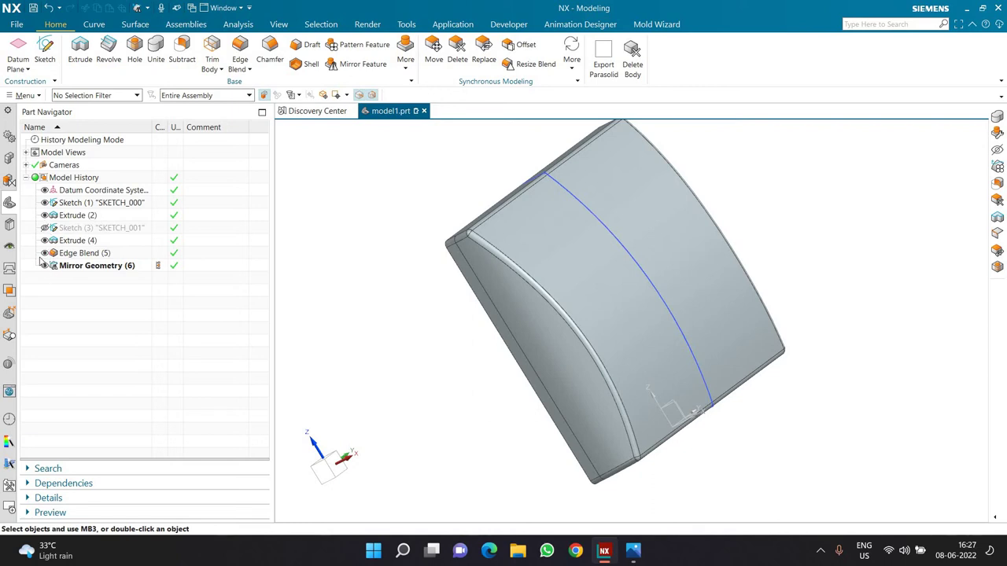
- Hide Sketch (1) and unite the original body with its mirrored half
left_click(45, 203)
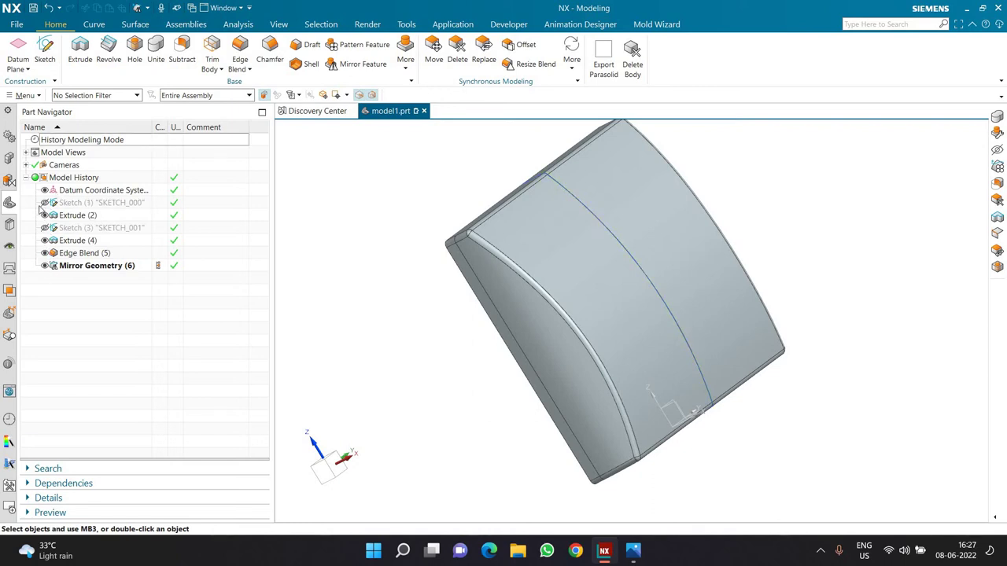
left_click(156, 52)
left_click(623, 193)
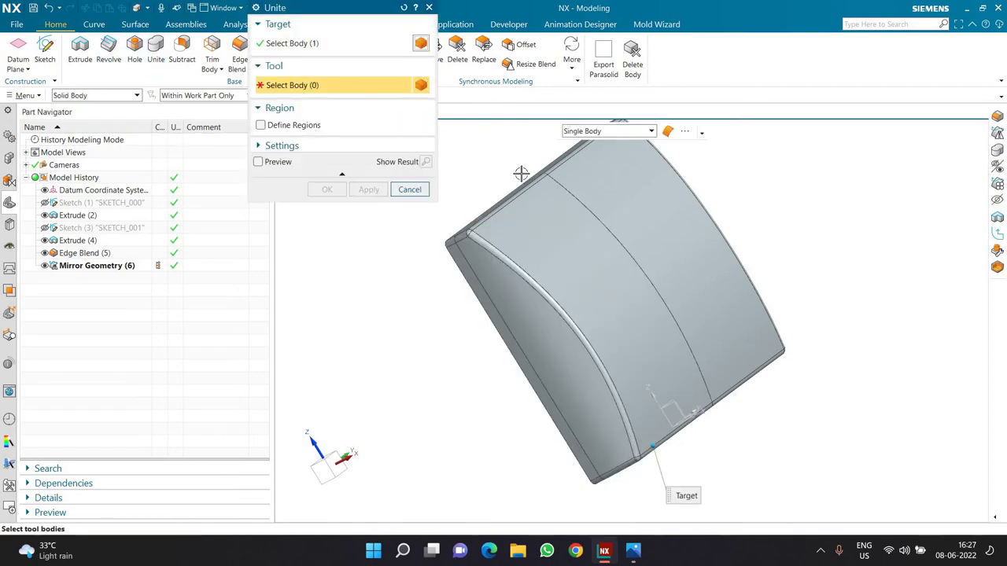
left_click(520, 173)
middle_click(363, 264)
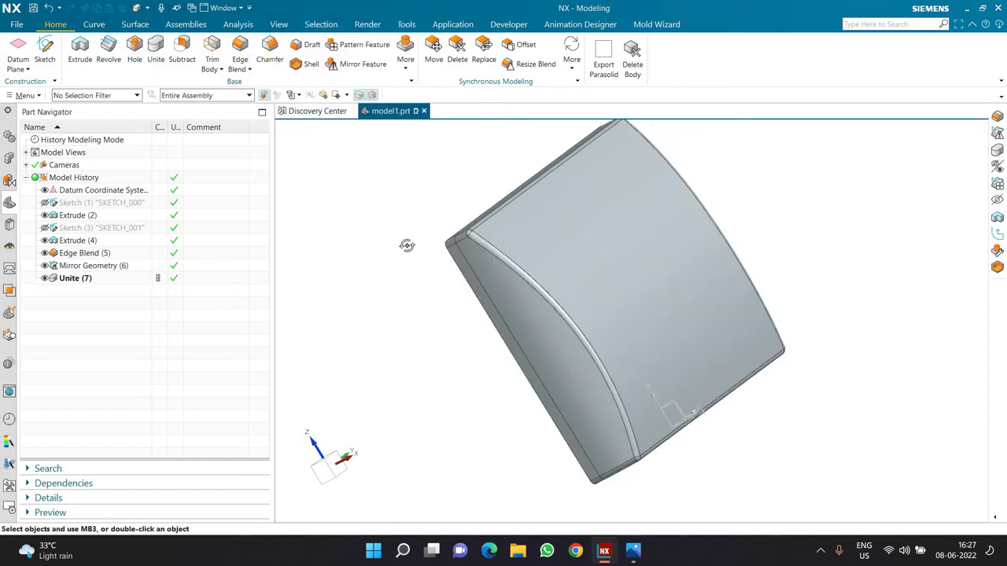
middle_click_drag(407, 246, 589, 398)
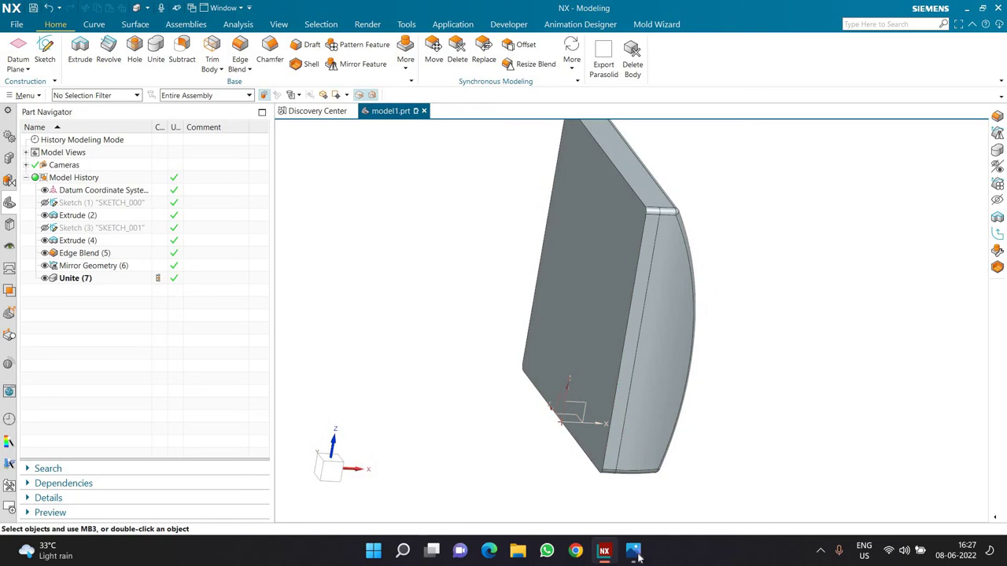
- Review the reference drawing, then start the new sketch SKETCH_002
left_click(635, 552)
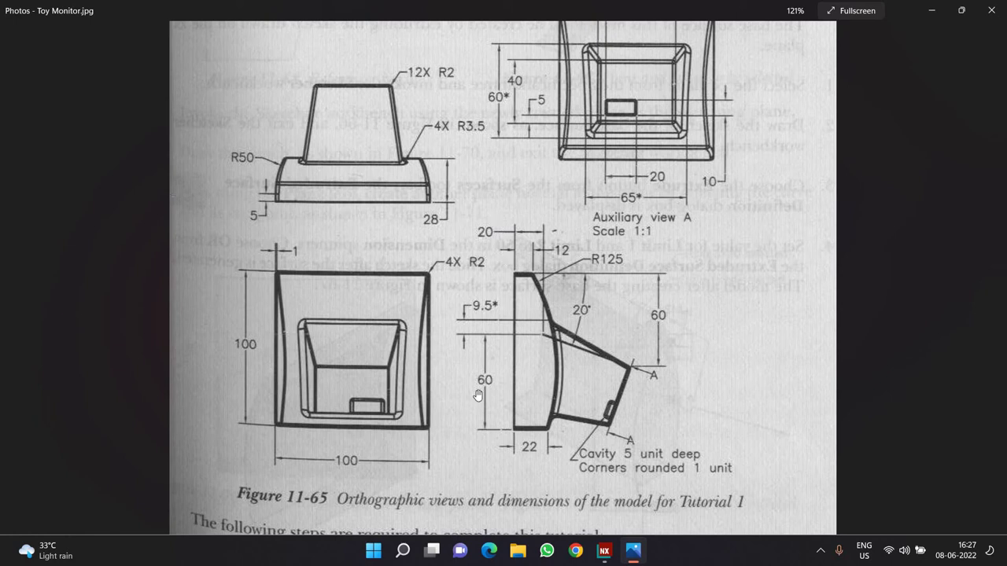
left_click(603, 555)
left_click(47, 55)
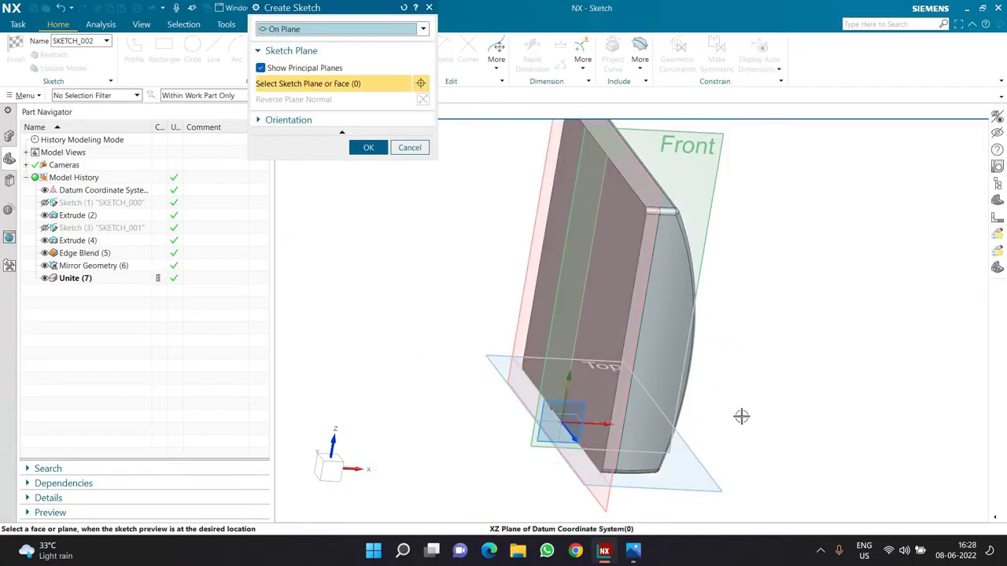
- Sketch on the XZ datum plane and draw a 50 mm line
left_click(682, 427)
middle_click(521, 407)
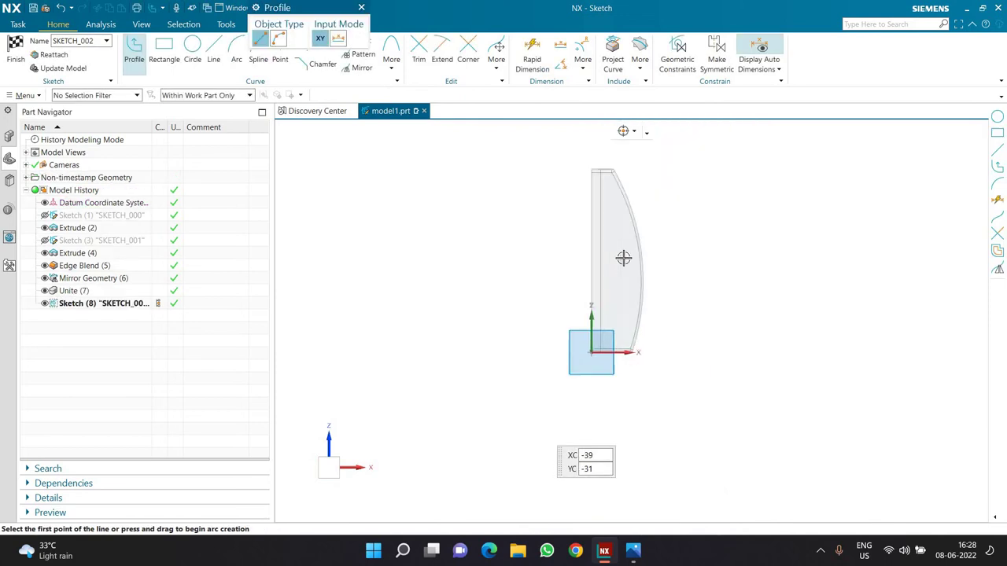
key("l")
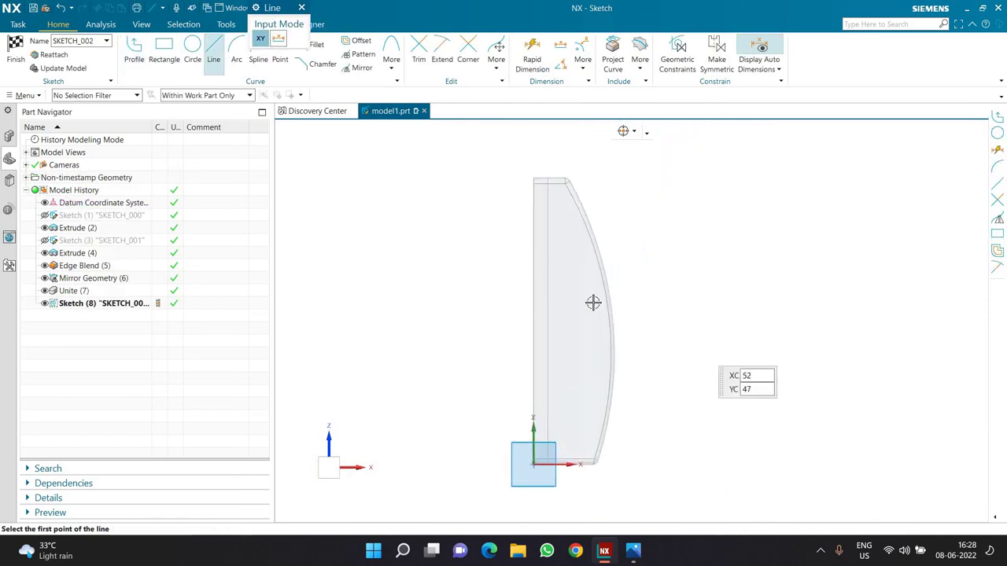
left_click(591, 301)
key("Return")
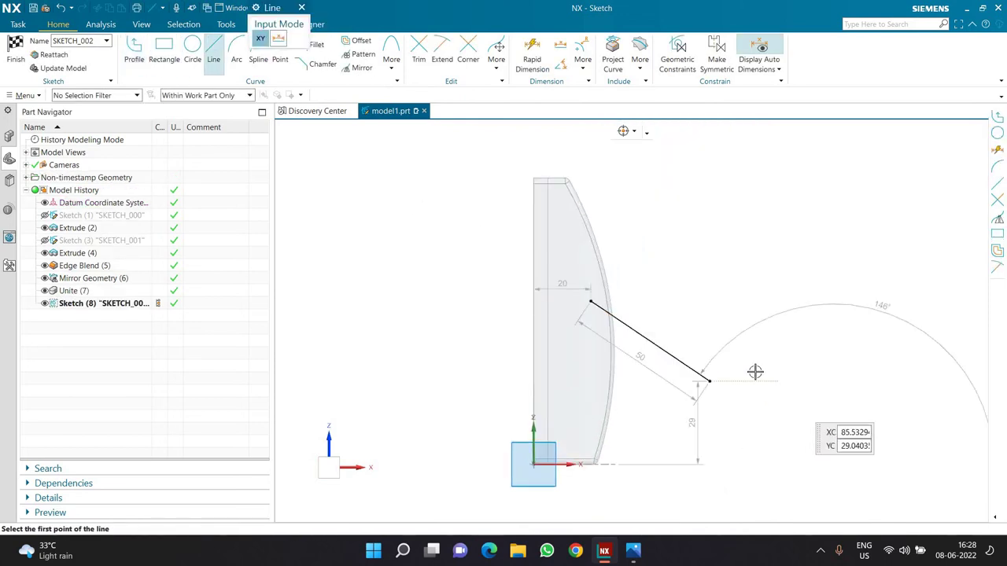
key("Escape")
left_click(633, 552)
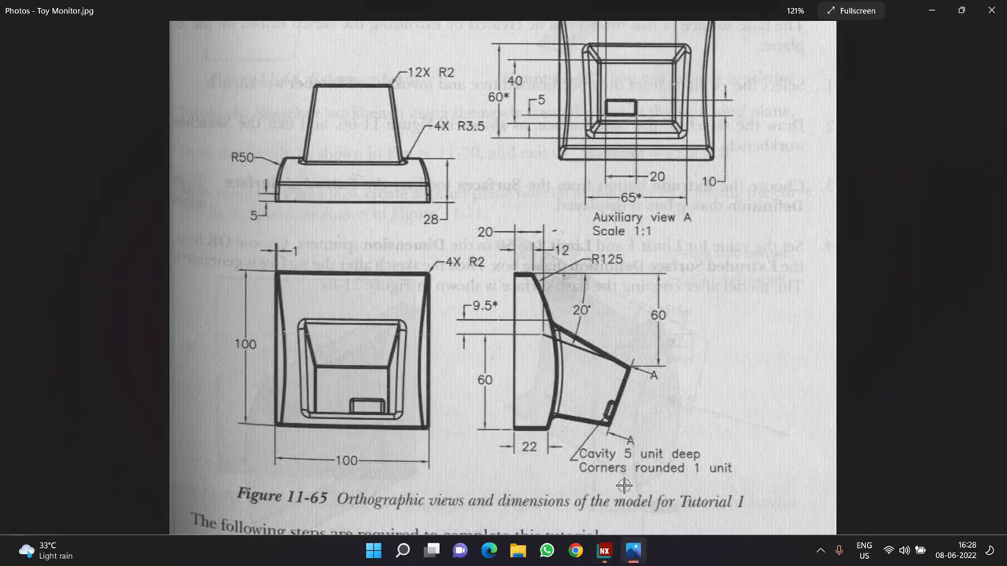
key("alt+Tab")
- Edit the 20 dimension and add the 60 height from the base to the line's upper end
double_click(565, 285)
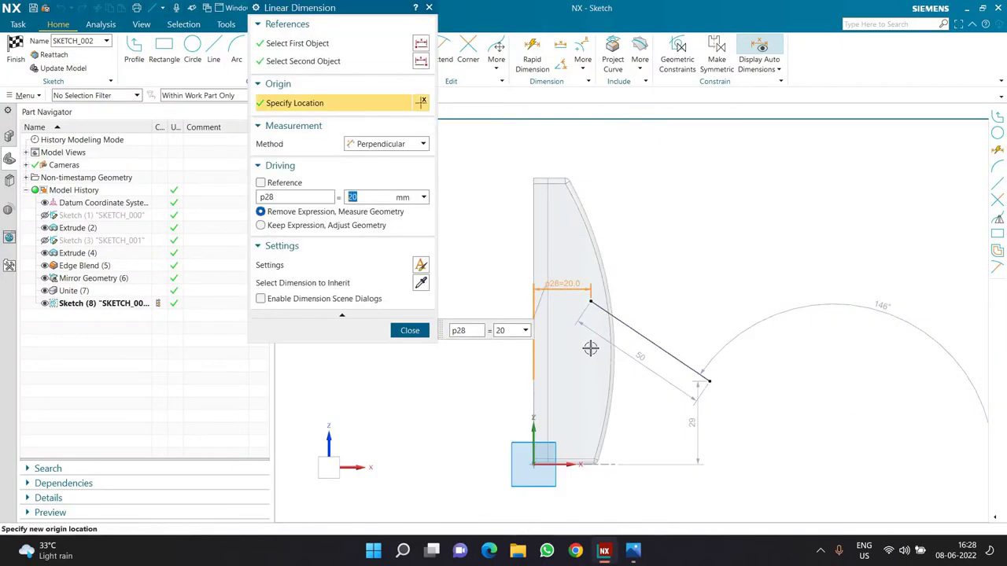
left_click(613, 58)
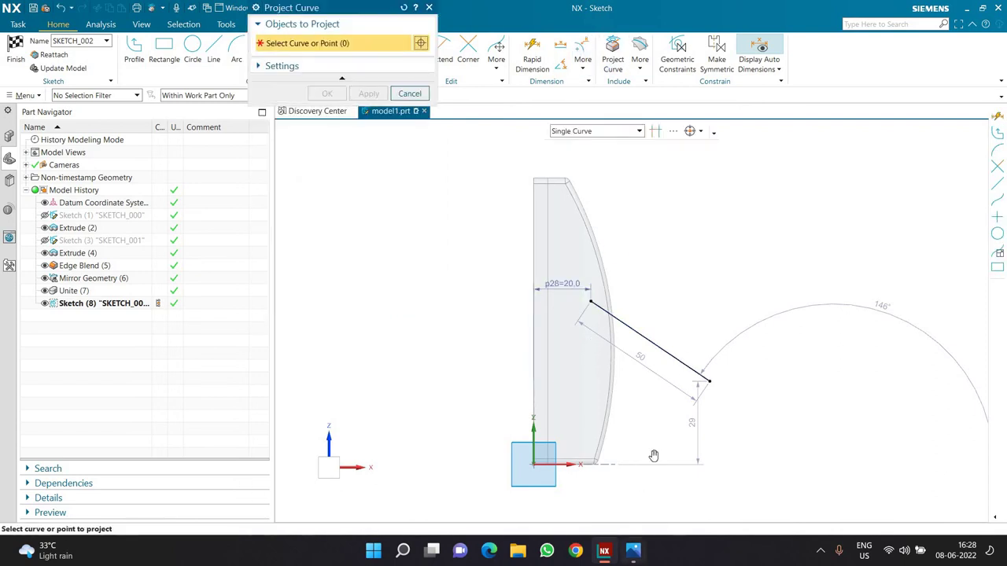
key("alt+Tab")
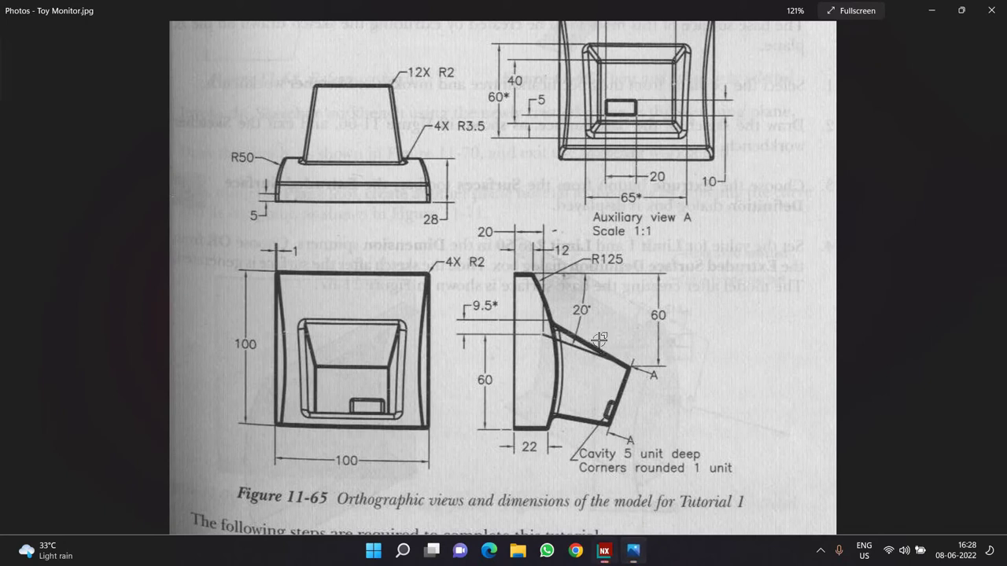
key("alt+Tab")
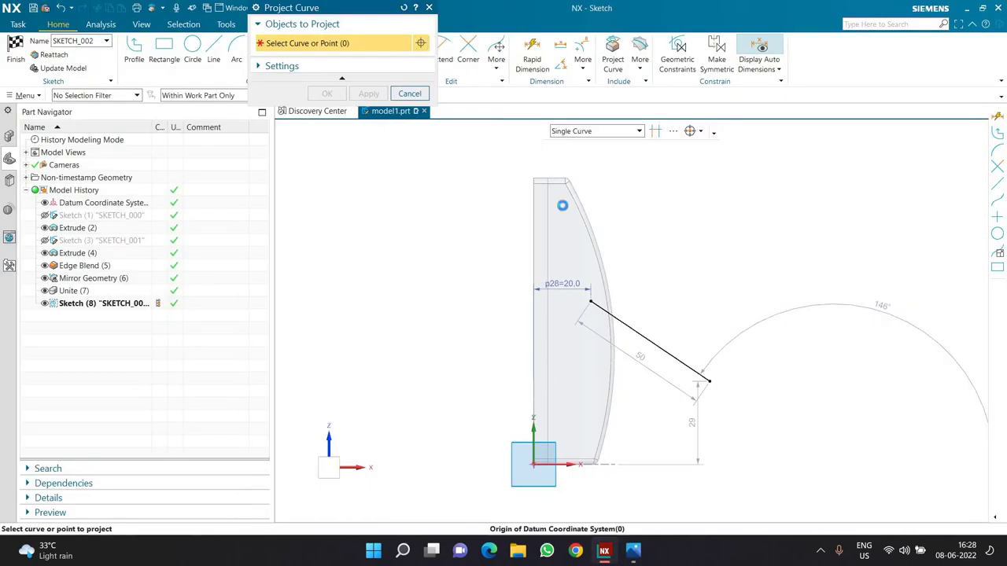
key("Escape")
key("d")
left_click(590, 302)
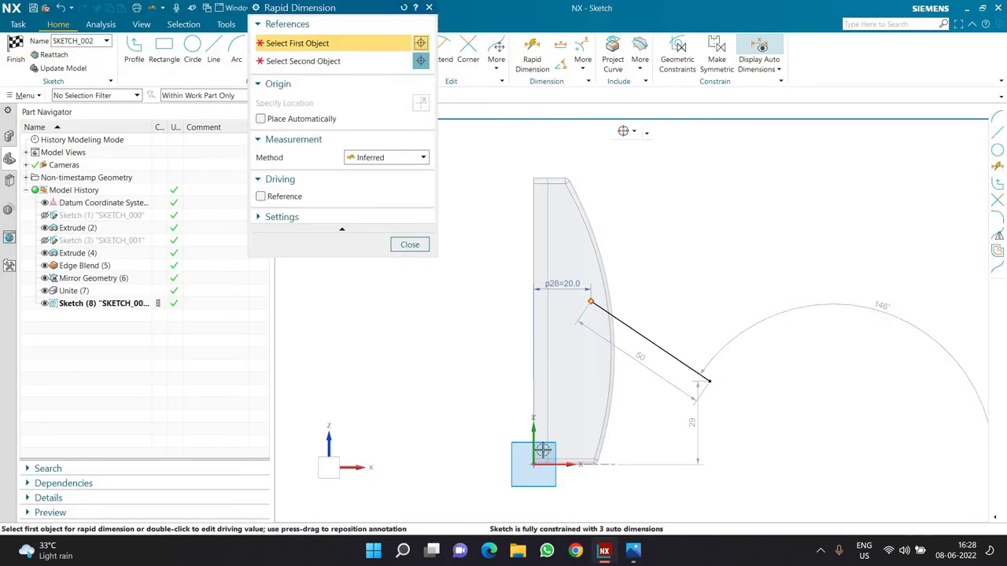
left_click(528, 464)
left_click(409, 425)
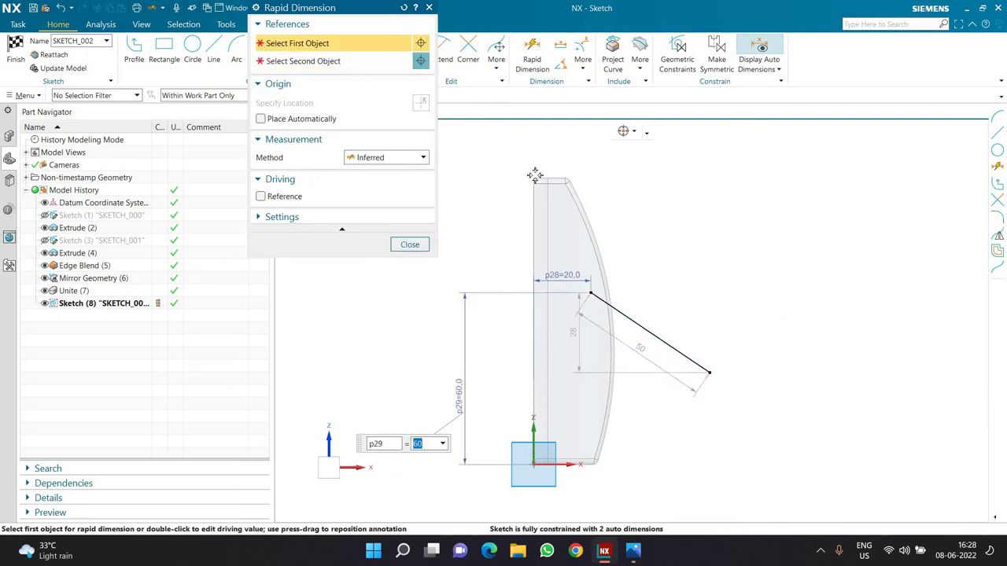
- Constrain the sloped line to a 20° angle from the part's top-left corner
scroll(536, 176, "up", 5)
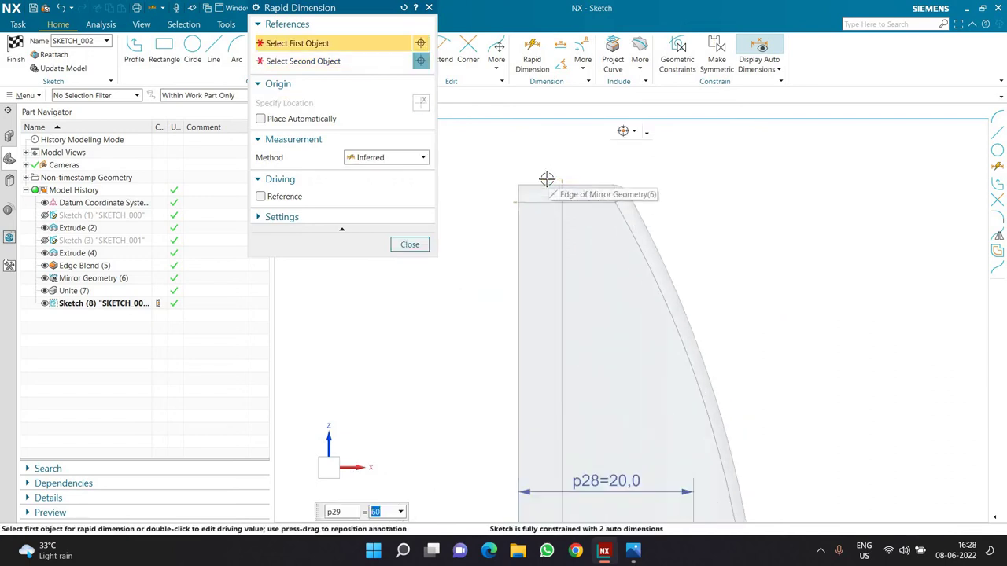
left_click(542, 183)
scroll(674, 386, "down", 3)
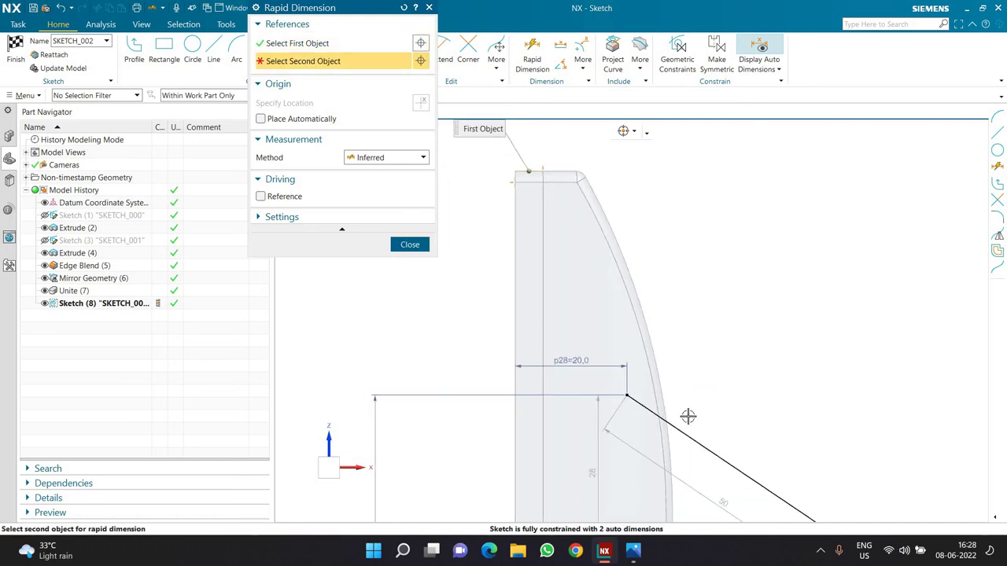
left_click(690, 425)
left_click(697, 346)
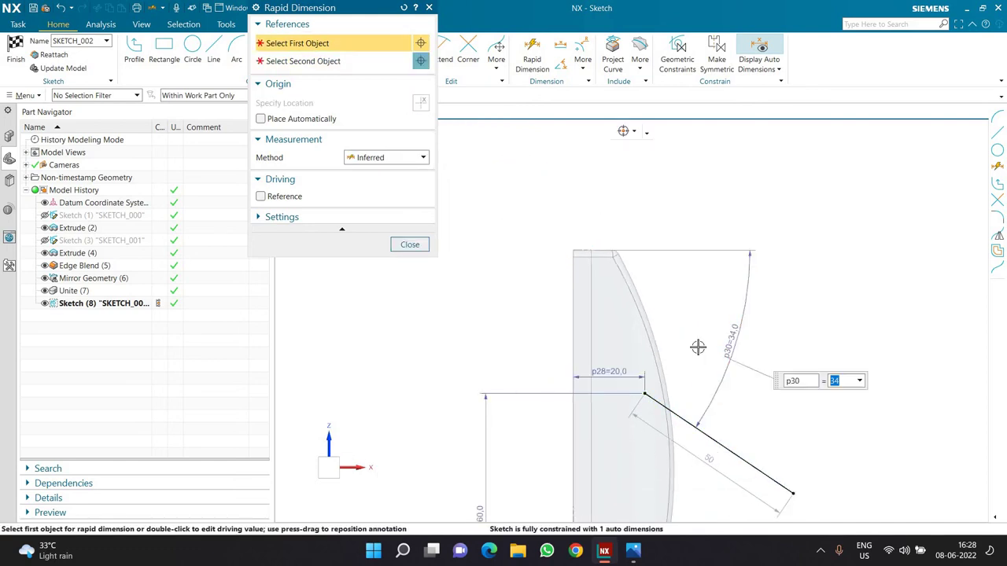
type("20")
key("Return")
key("Escape")
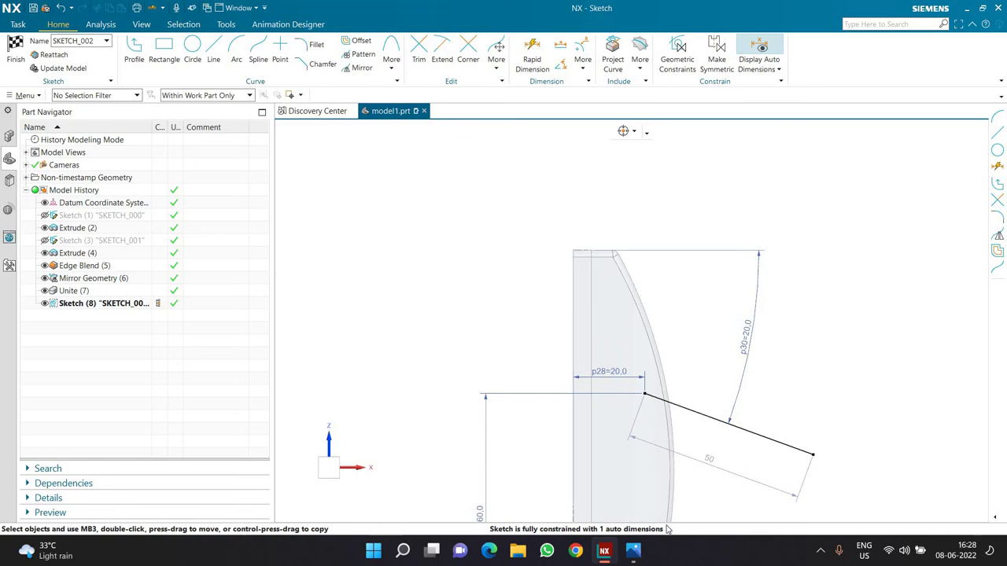
left_click(634, 551)
left_click(634, 551)
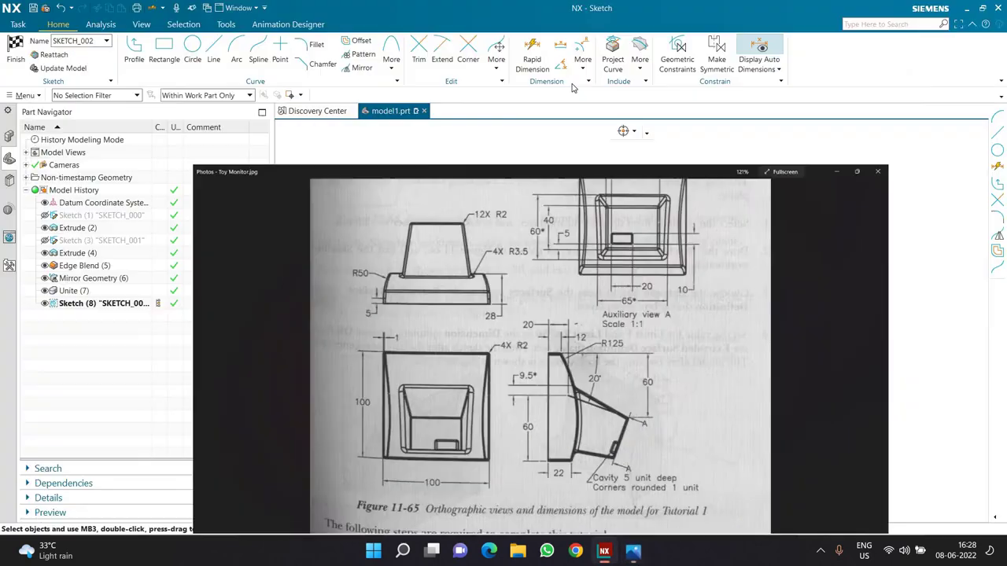
- Dimension the 60 vertical drop to the line's lower end and finish the sketch
key("d")
left_click(591, 250)
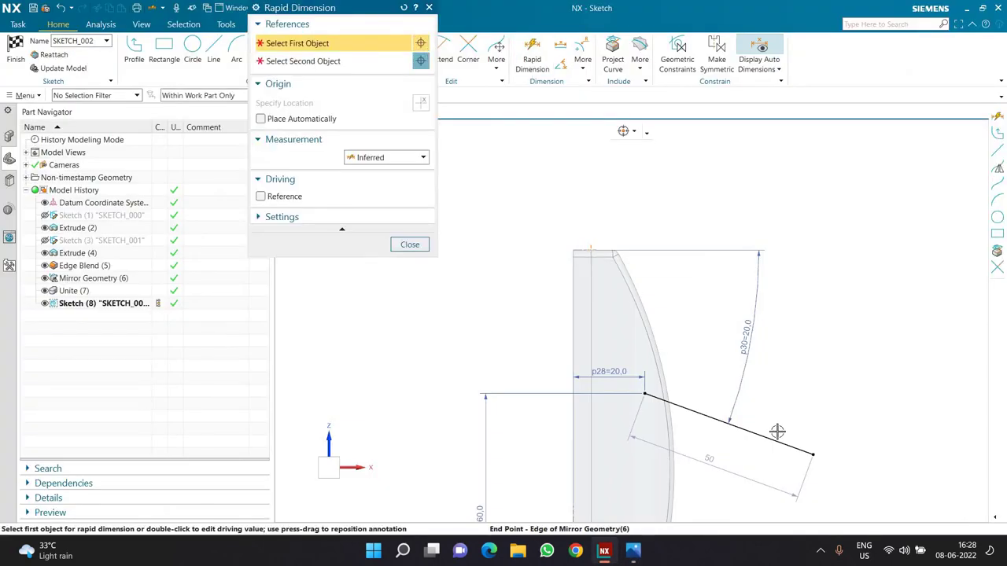
left_click(812, 454)
left_click(787, 359)
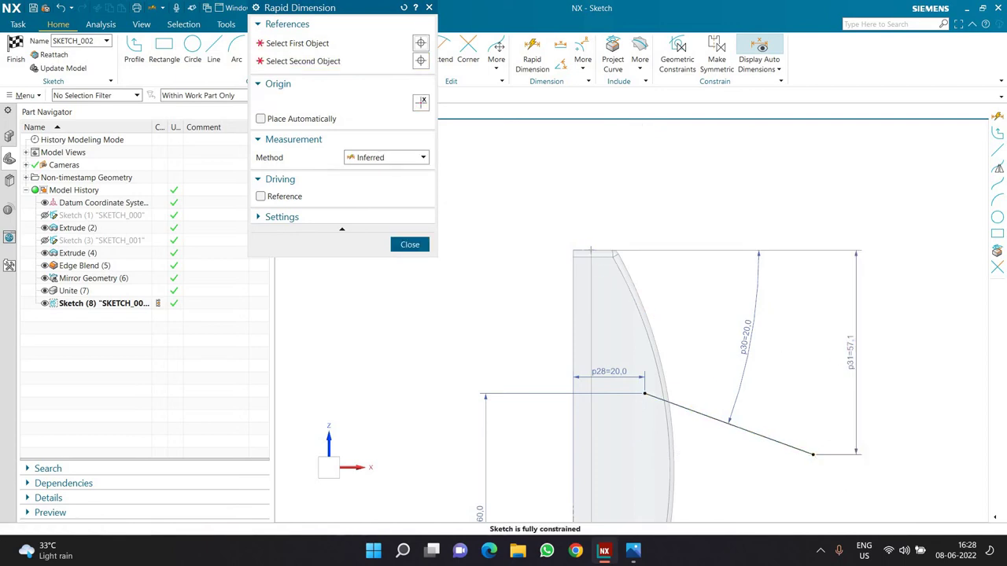
scroll(704, 291, "up", 2)
key("Escape")
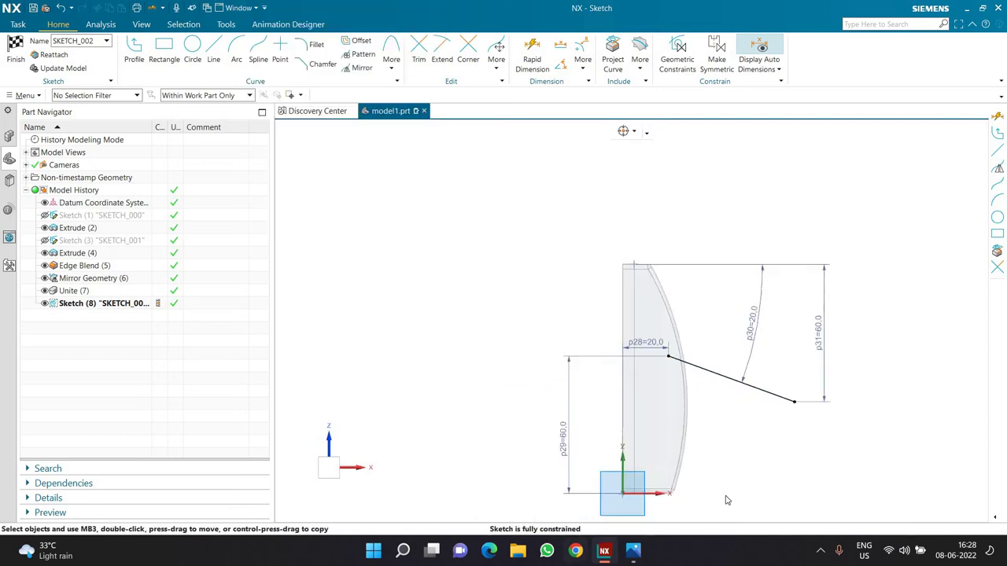
left_click(20, 53)
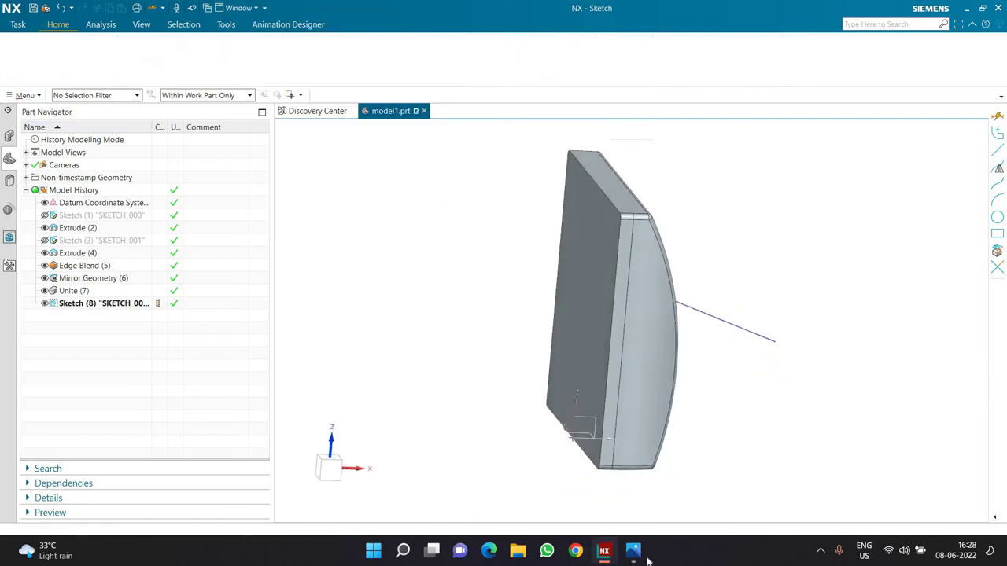
key("alt+Tab")
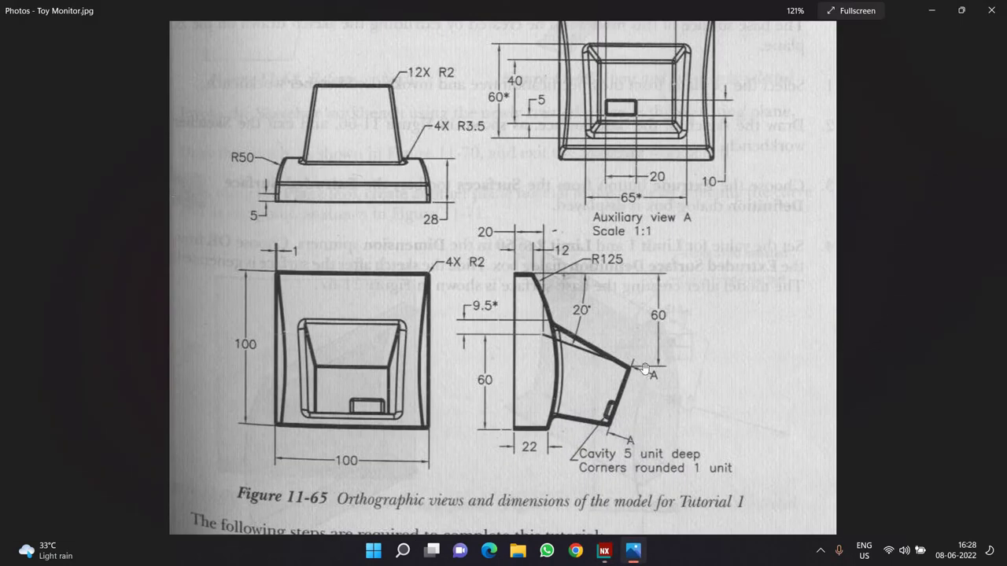
scroll(641, 355, "down", 3)
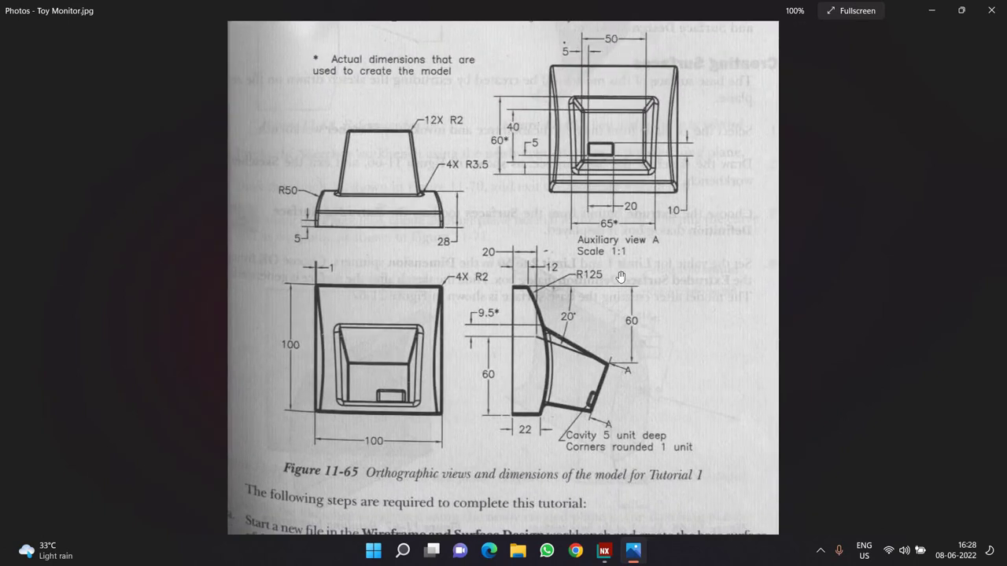
key("alt+Tab")
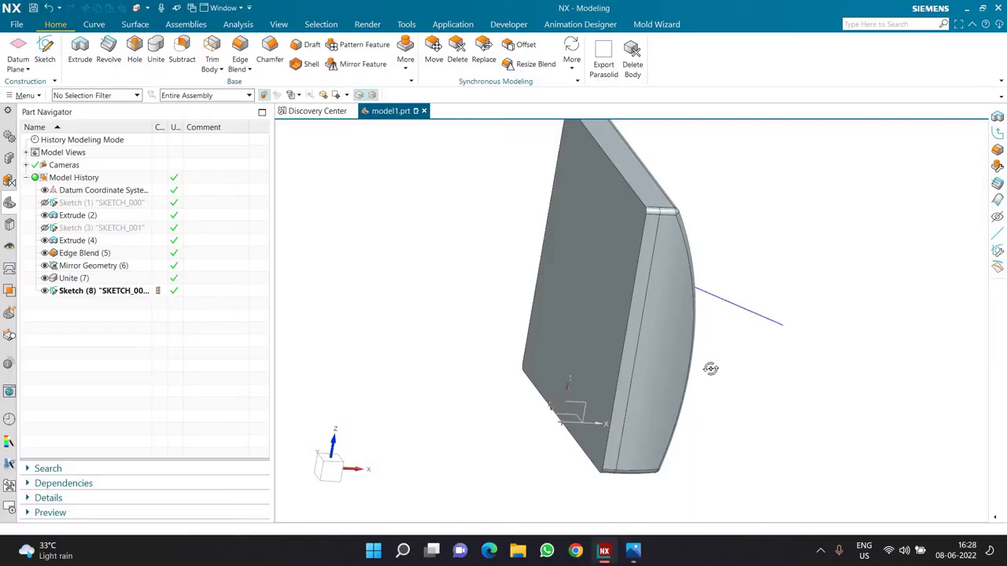
- Hide the solid and place SKETCH_003 on the sloped line at 100% arc length, normal reversed
middle_click_drag(711, 368, 703, 364)
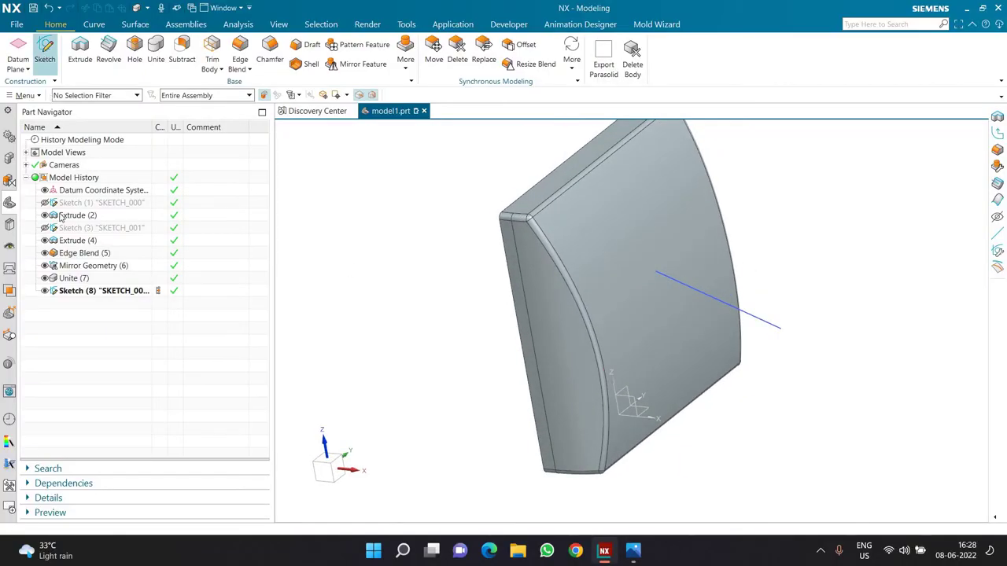
left_click(45, 279)
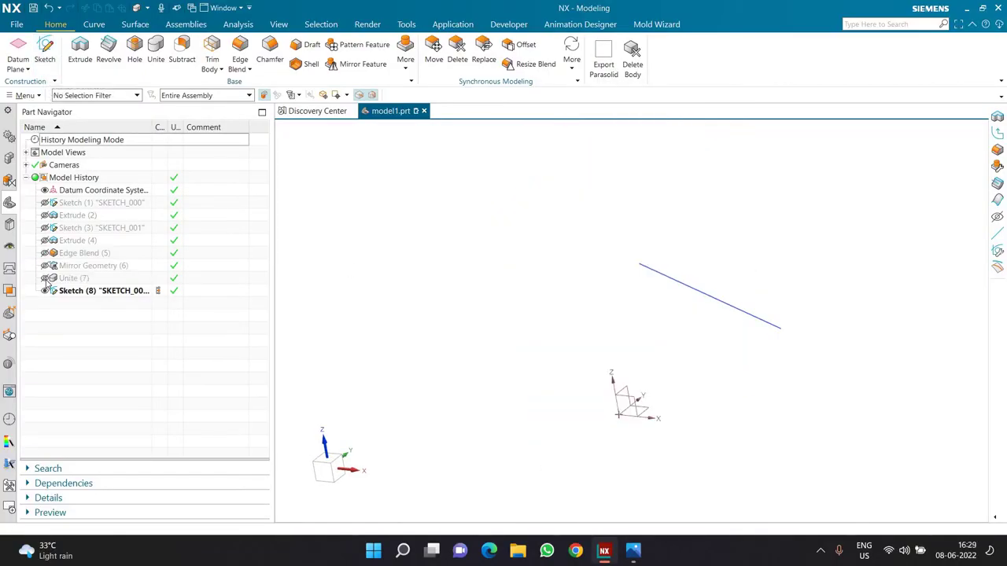
left_click(44, 51)
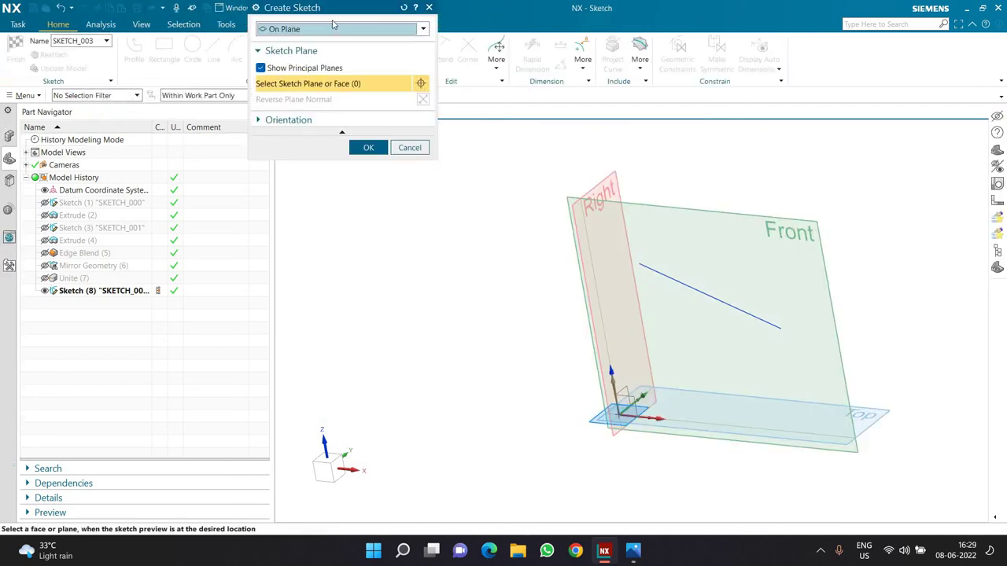
left_click(338, 29)
left_click(281, 52)
left_click(681, 283)
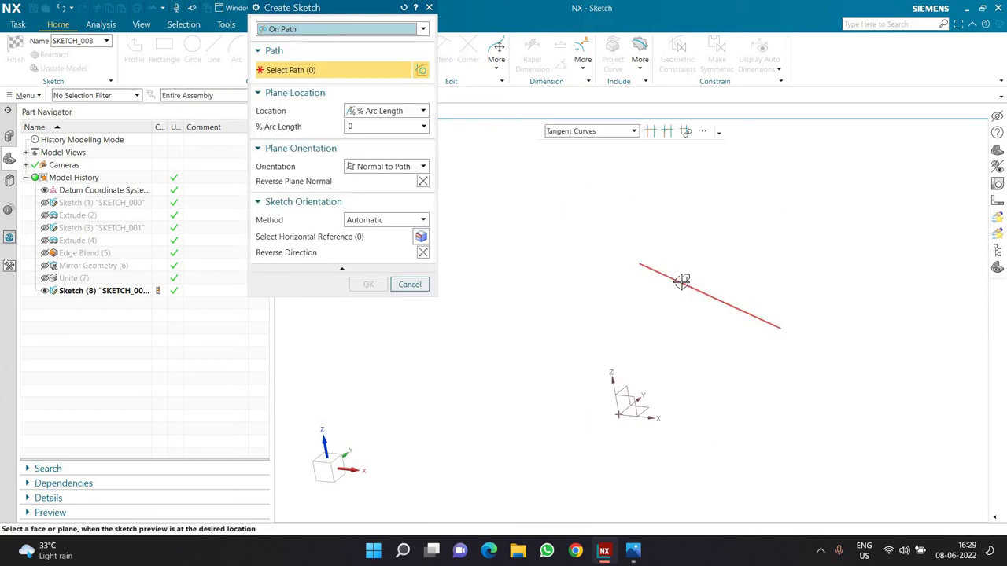
left_click_drag(685, 287, 813, 366)
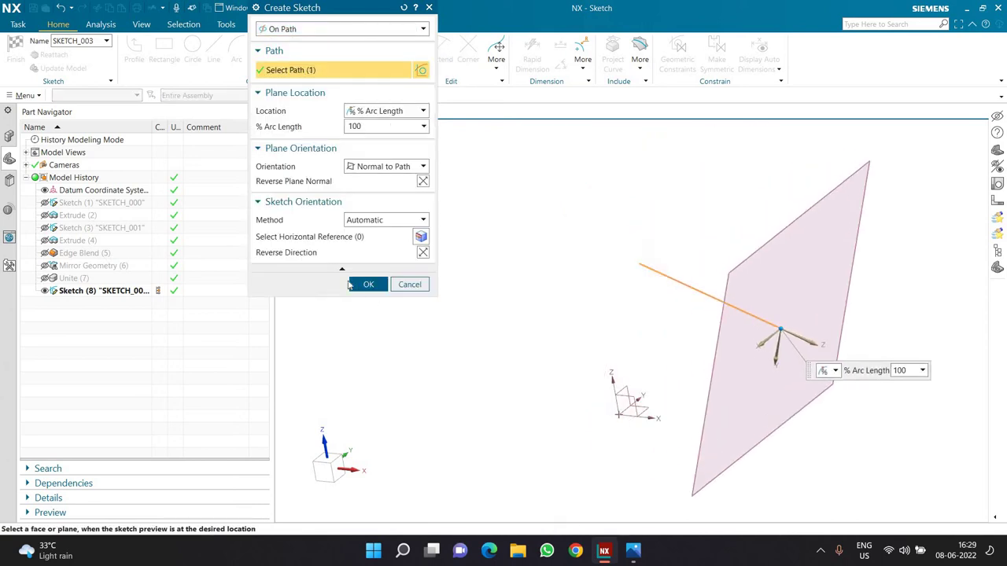
left_click(423, 181)
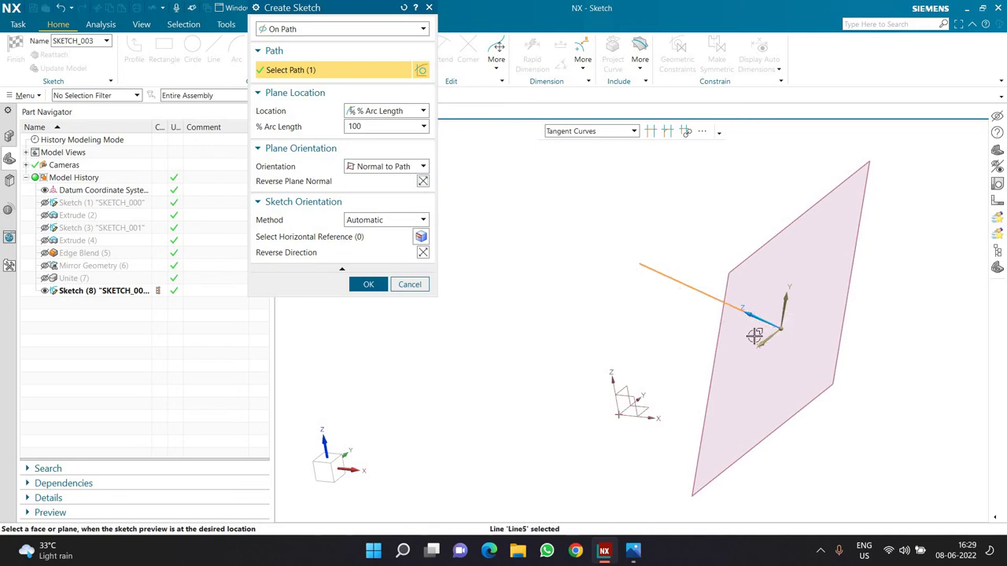
left_click(367, 285)
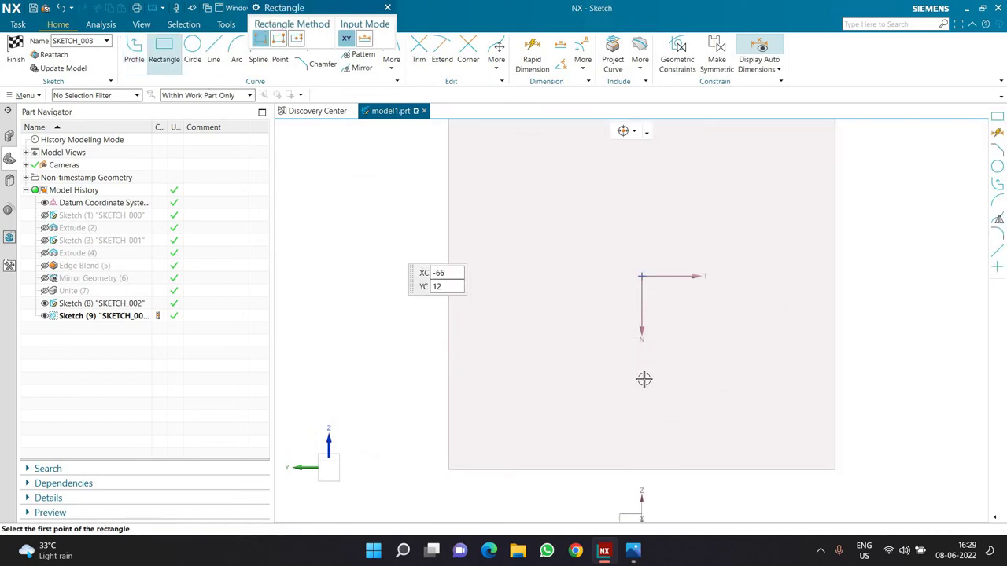
- Draw a rectangle and make its top midpoint coincident with the sketch origin
key("r")
left_click(740, 446)
left_click(658, 350)
key("Escape")
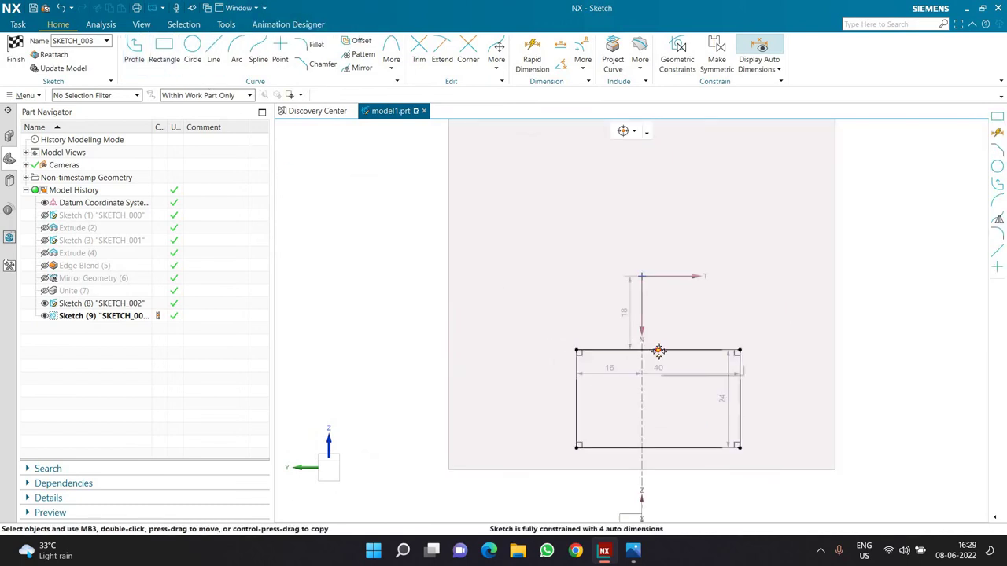
left_click(642, 277)
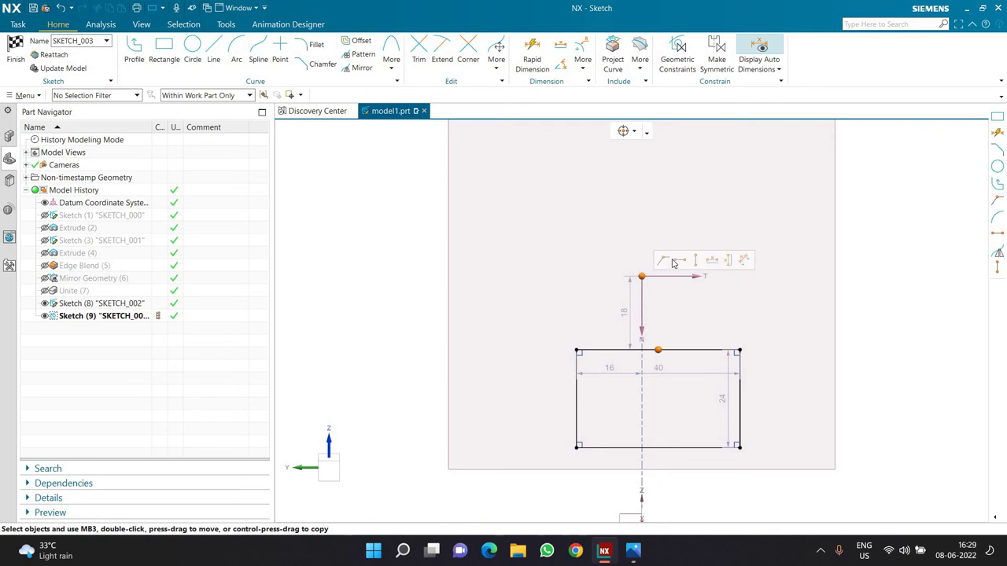
left_click(663, 260)
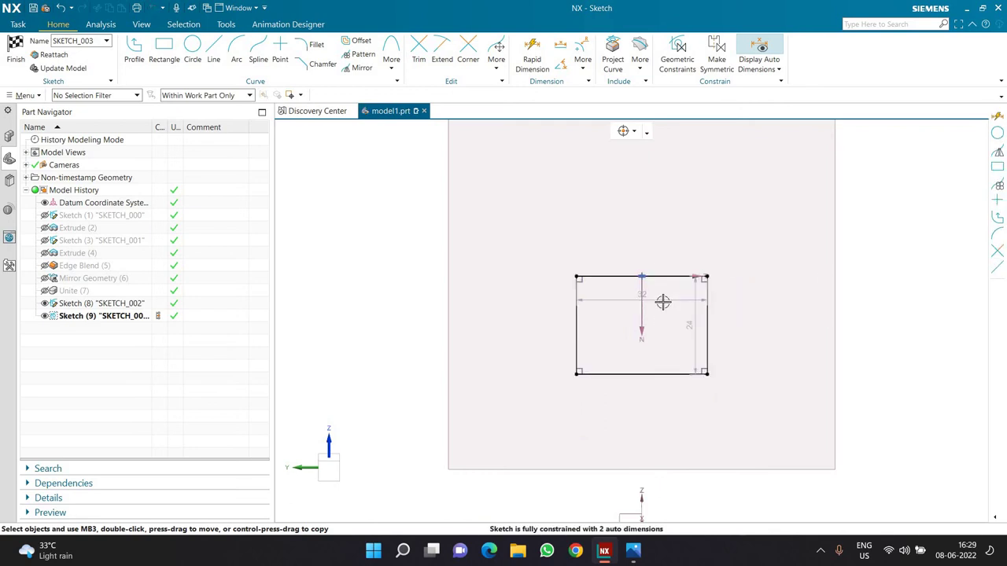
left_click(642, 298)
- Set the rectangle to 50 wide and 40 high, then finish the sketch
double_click(642, 297)
type("50")
key("Return")
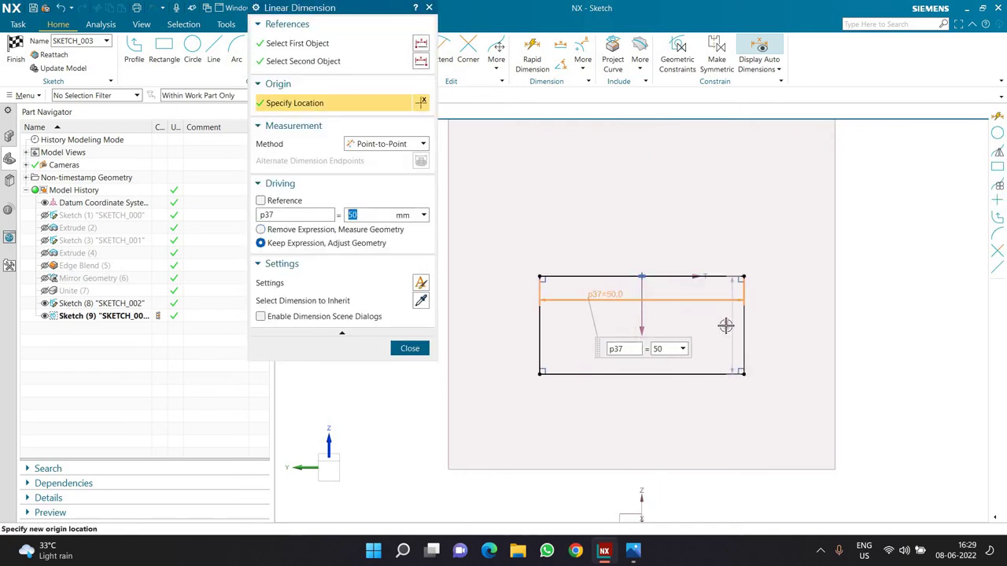
middle_click(725, 325)
double_click(726, 325)
type("40")
key("Return")
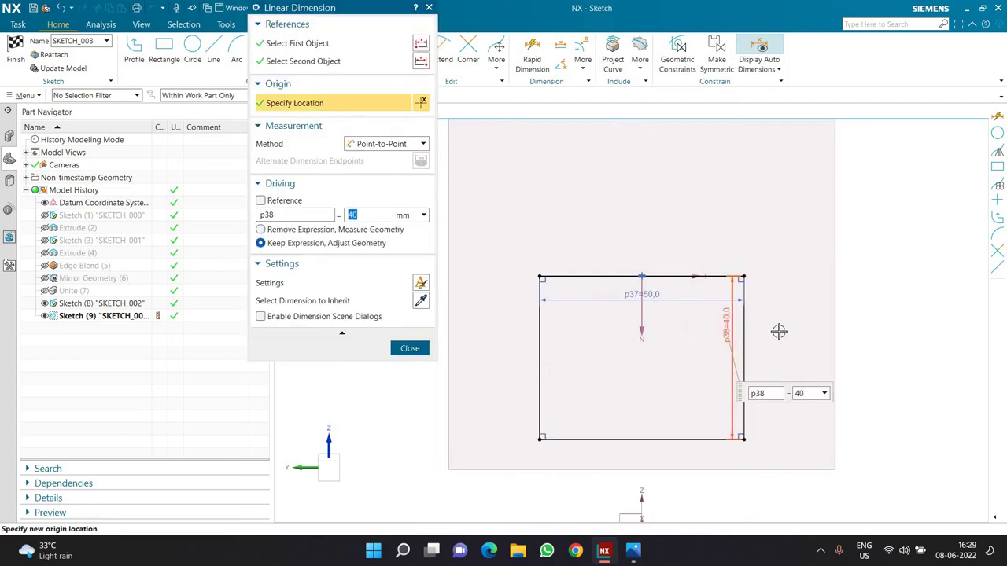
middle_click(779, 330)
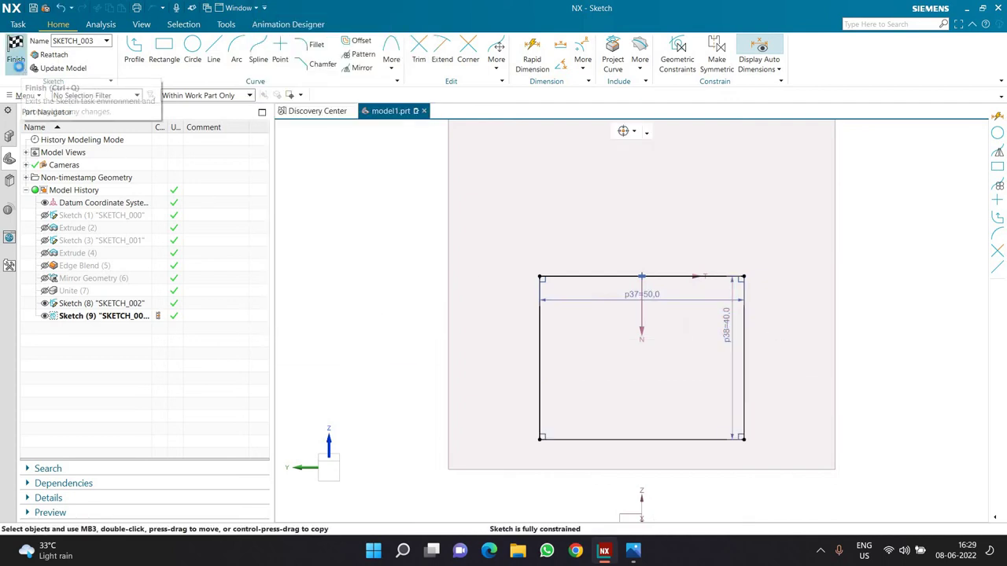
left_click(17, 61)
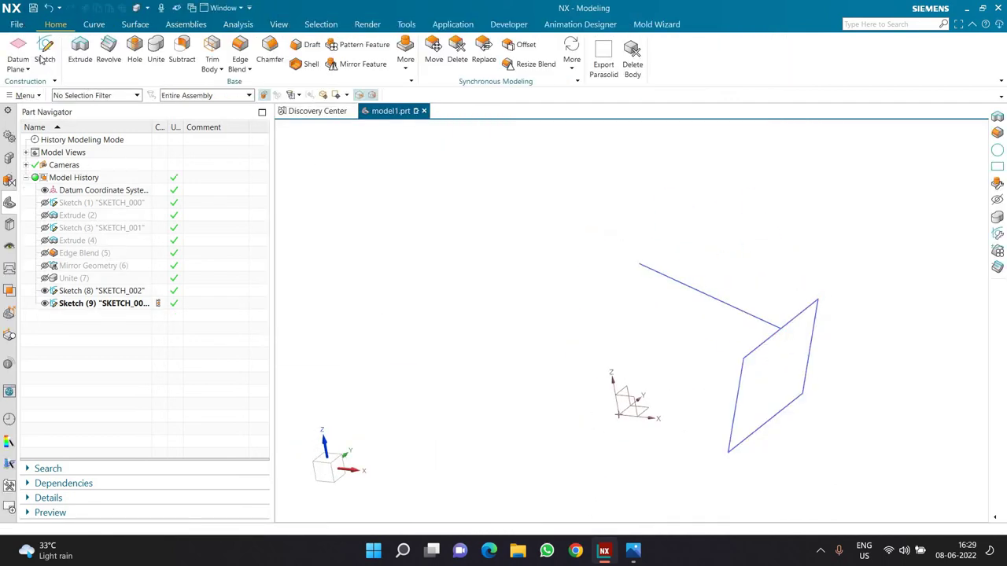
- Create a sketch on the line's path with the plane normal reversed
left_click(648, 269)
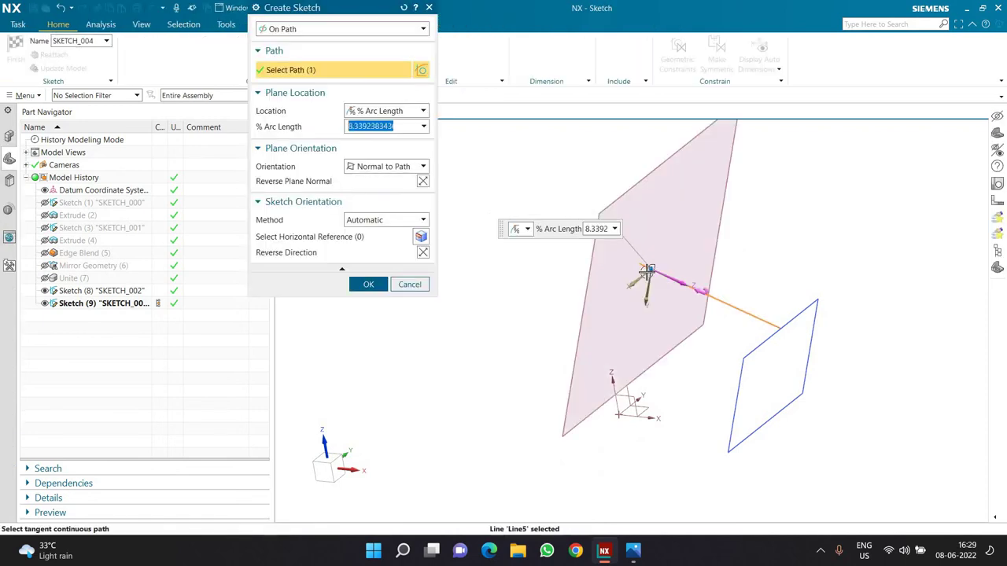
left_click(422, 181)
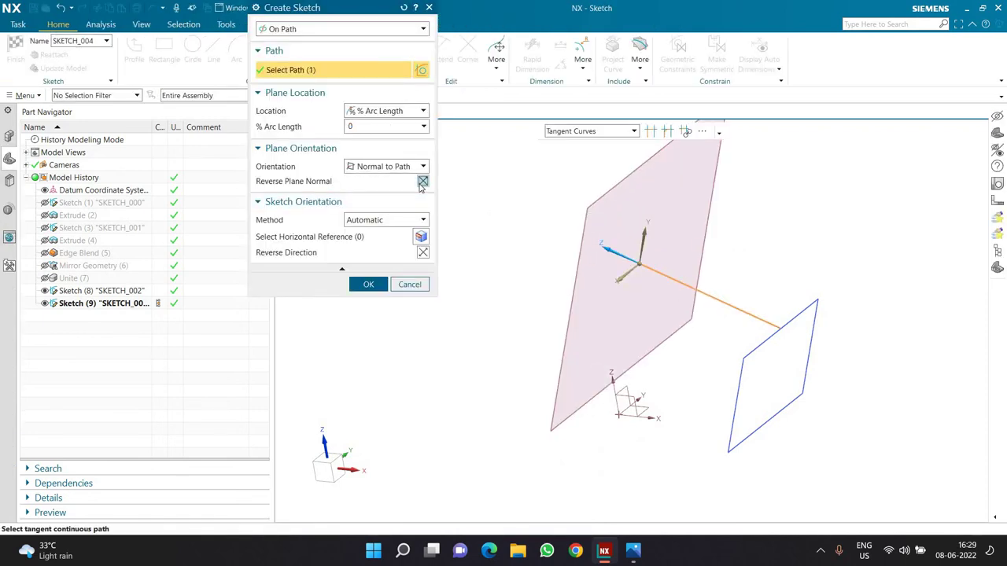
left_click(374, 284)
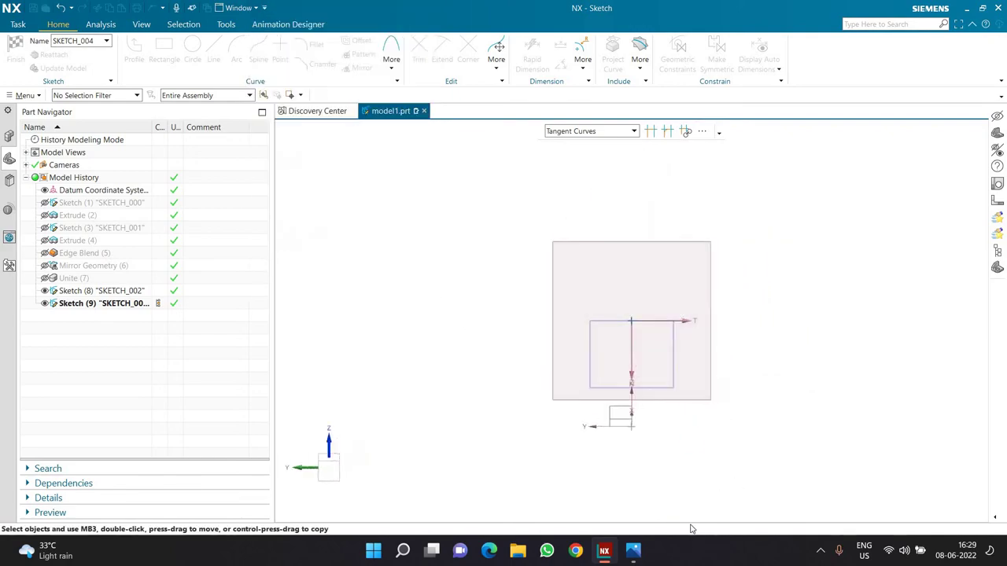
left_click(634, 551)
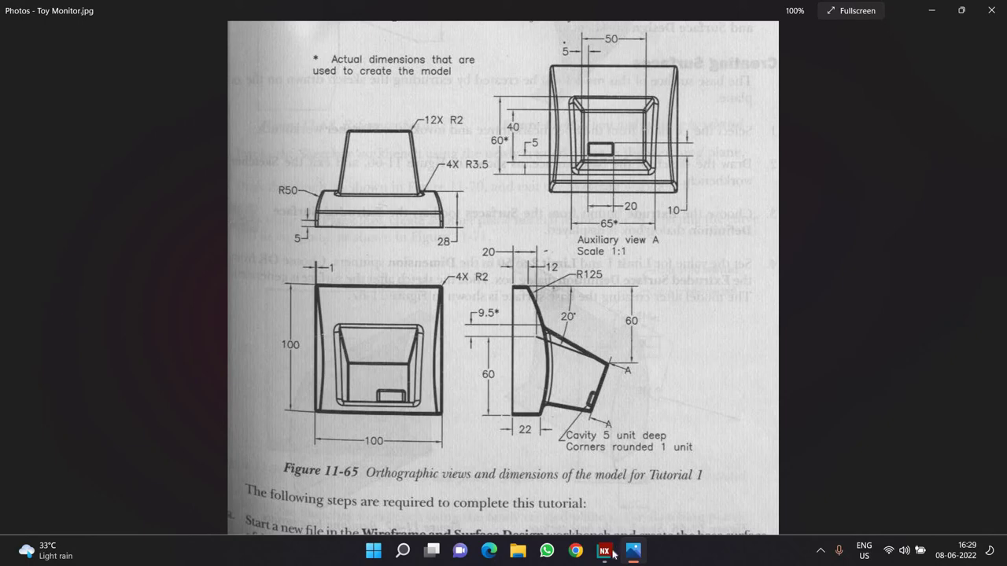
left_click(604, 551)
scroll(636, 350, "up", 2)
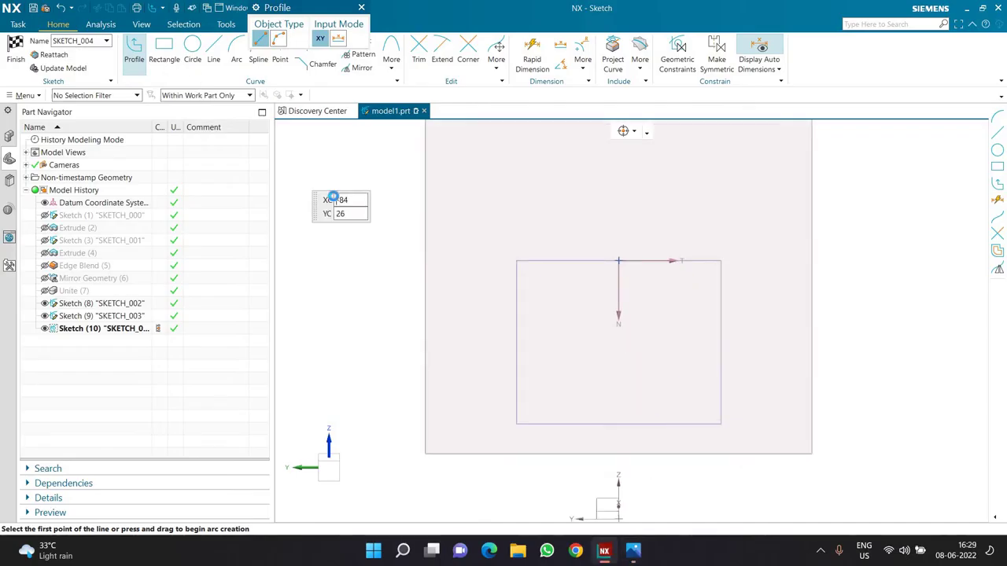
- Draw a rectangle with its top midpoint coincident with the origin
key("r")
left_click(491, 295)
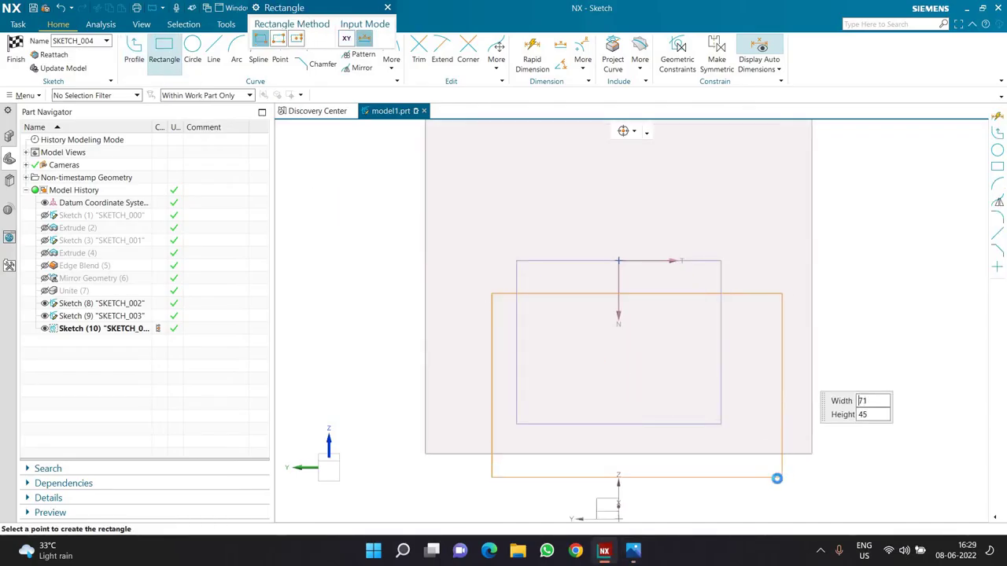
left_click(777, 478)
key("Escape")
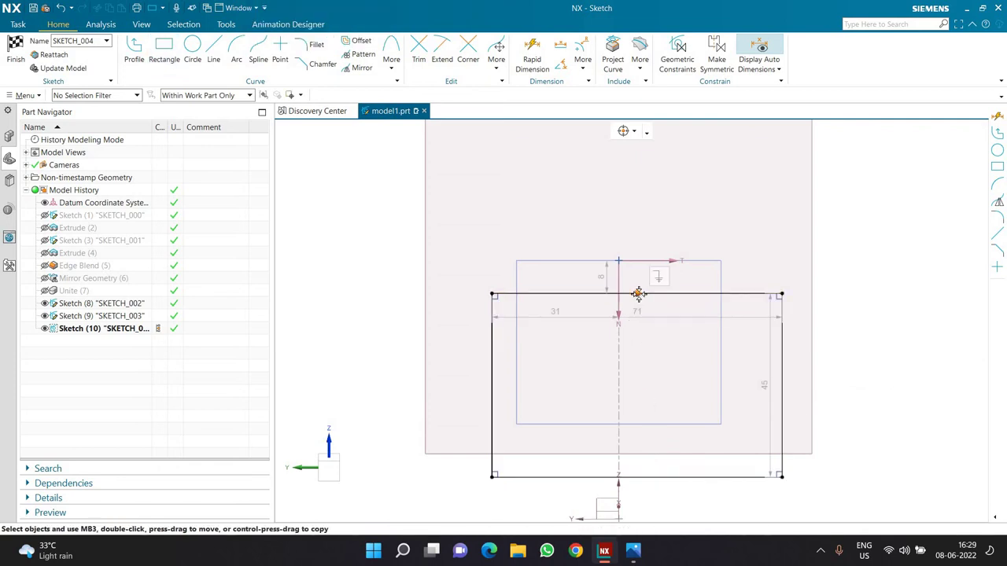
left_click(621, 260)
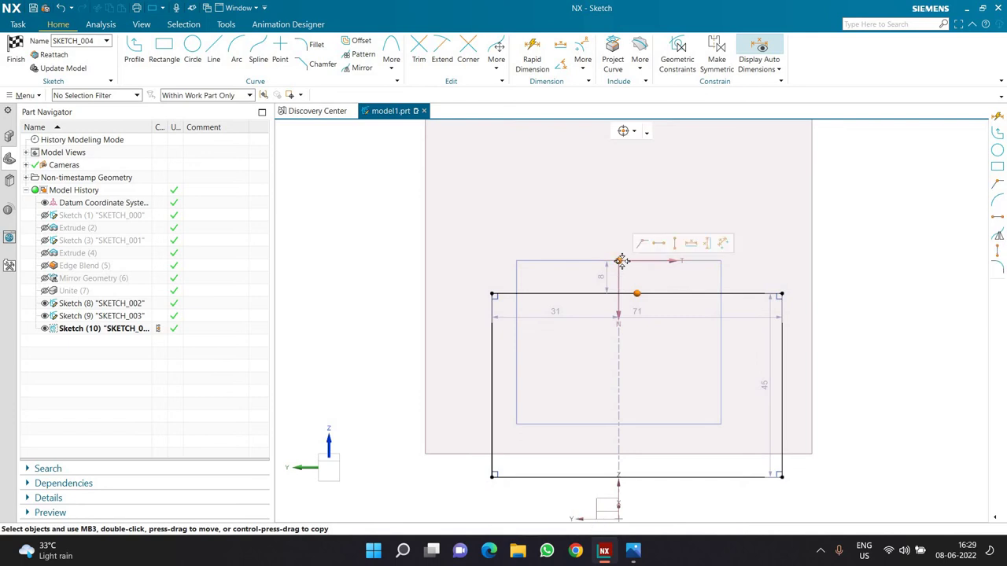
left_click(643, 244)
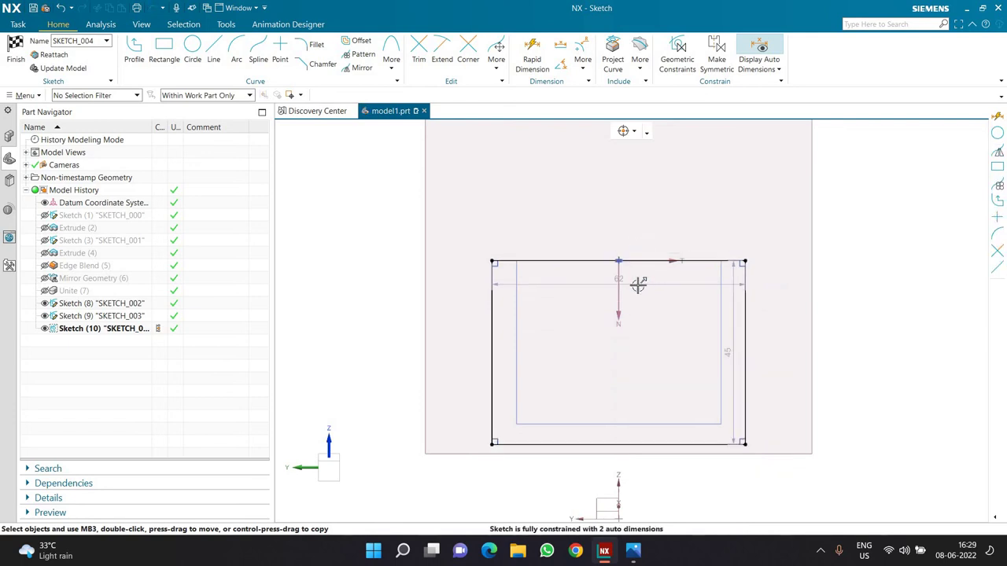
- Dimension the rectangle 65 wide by 60 high and finish the sketch
double_click(638, 282)
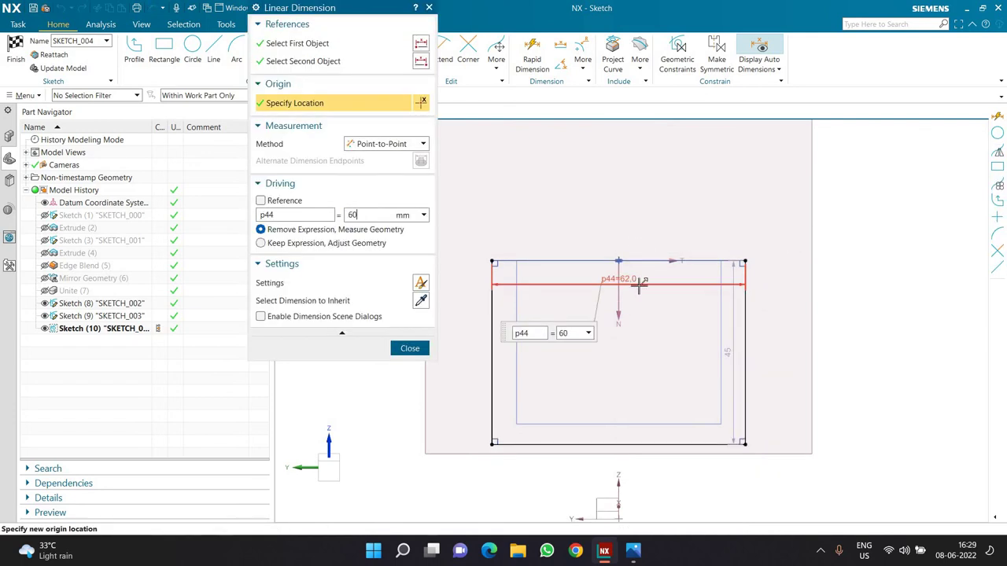
key("Return")
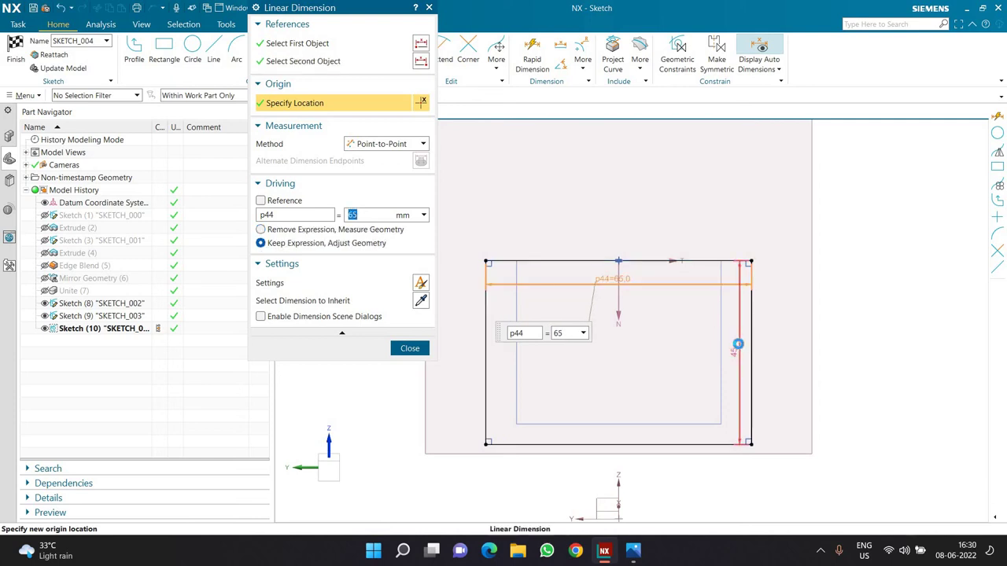
left_click(736, 348)
type("60")
key("Return")
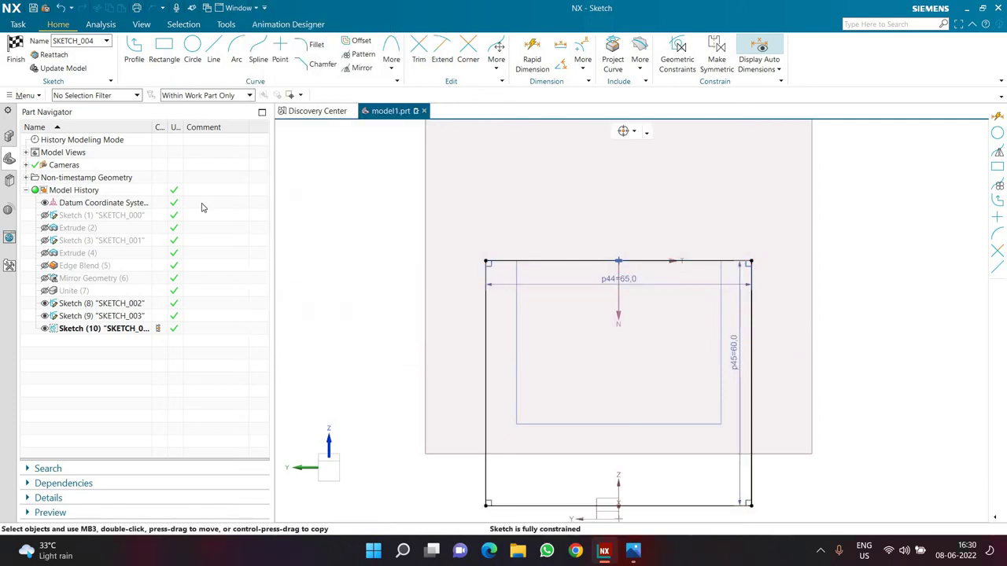
key("ctrl+q")
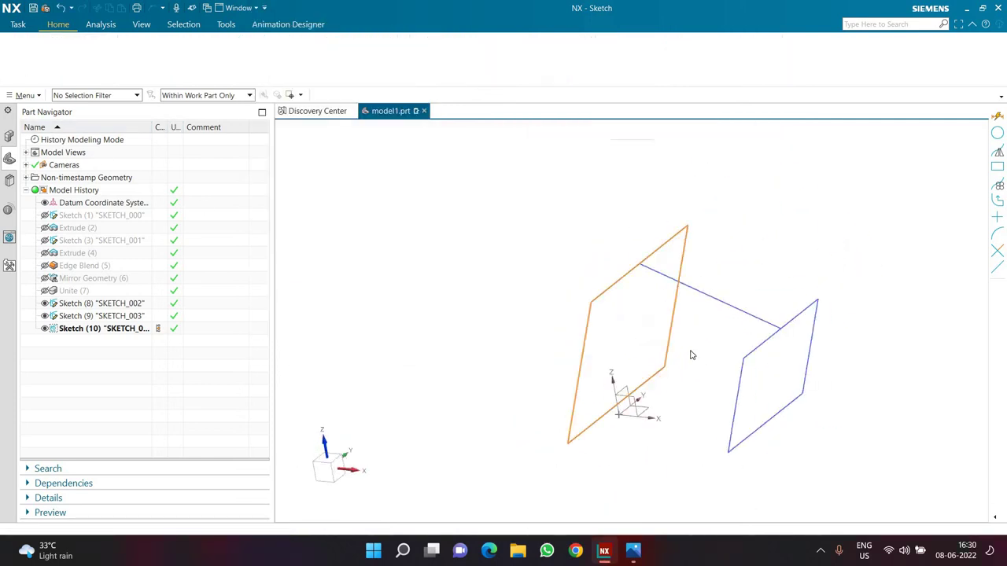
- Start a Ruled body and pick the upper rectangle as Section 1 using Connected Curves
mouse_move(680, 354)
middle_mouse_down()
mouse_move(625, 322)
mouse_move(618, 331)
mouse_move(752, 364)
mouse_move(745, 369)
middle_mouse_up()
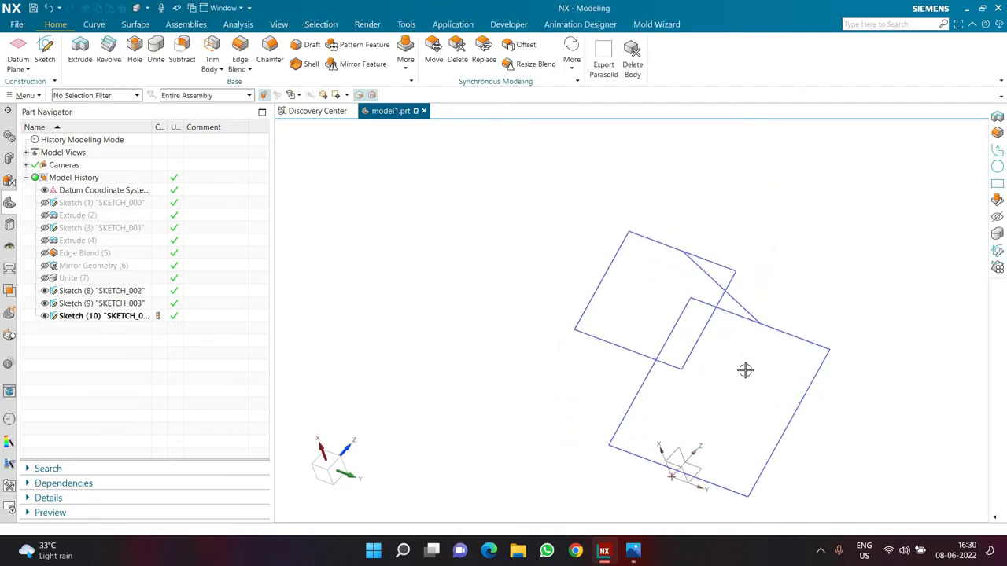
left_click(134, 23)
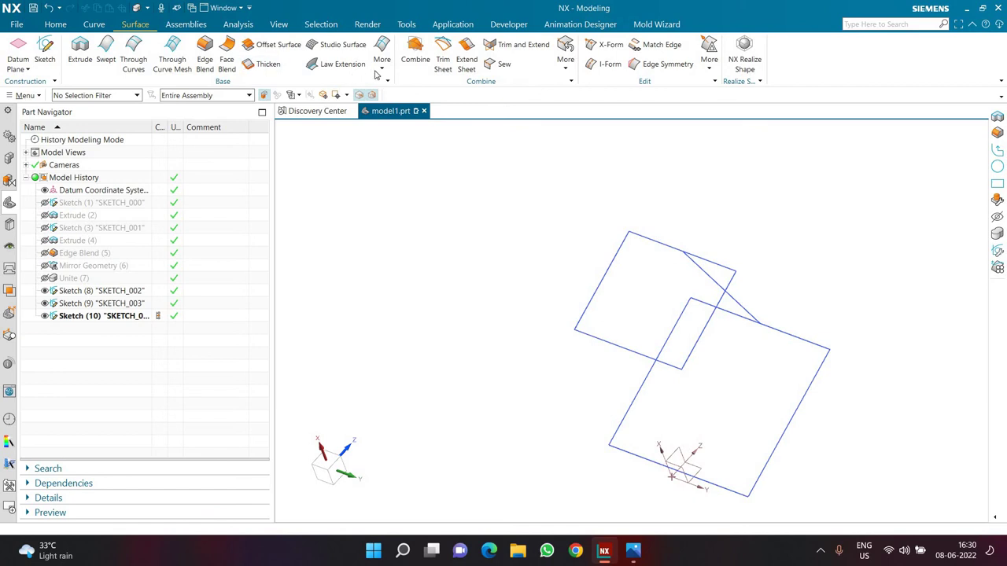
left_click(381, 62)
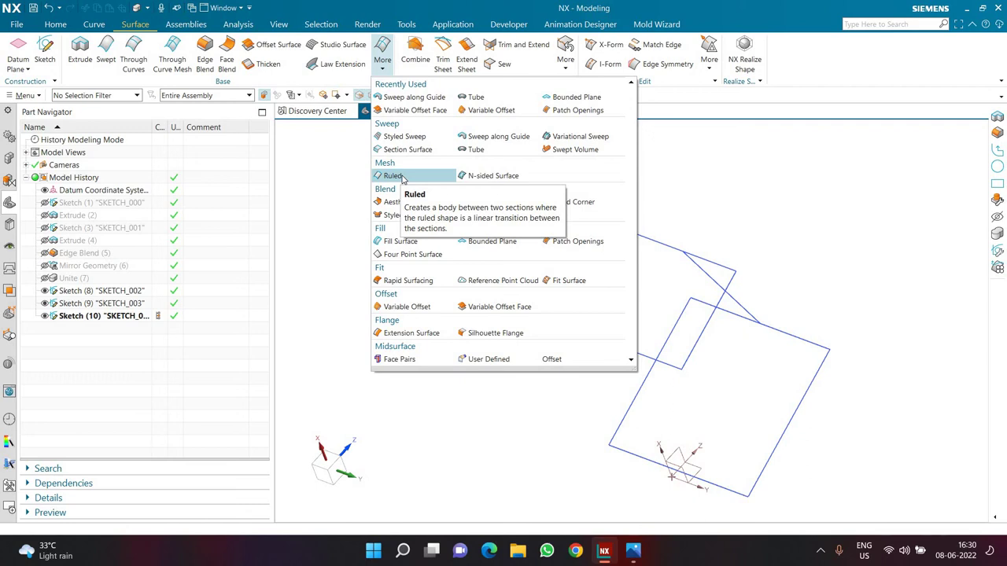
left_click(397, 176)
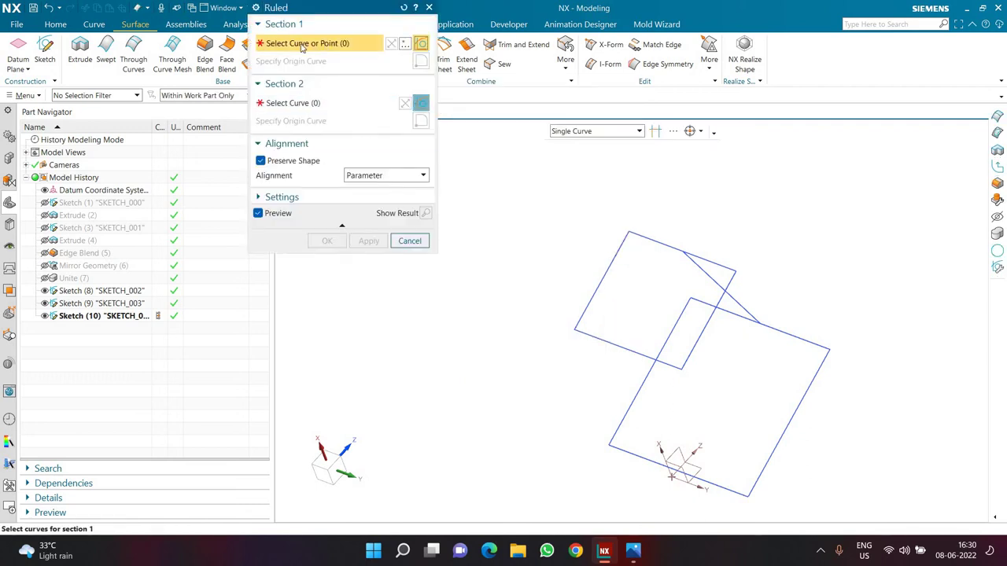
left_click(596, 130)
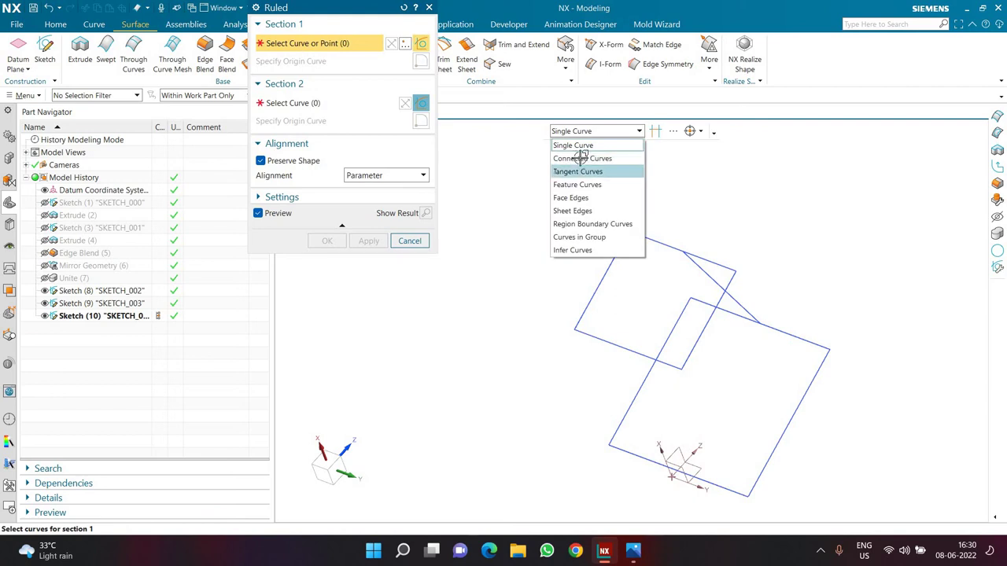
left_click(586, 160)
left_click(645, 238)
left_click(293, 103)
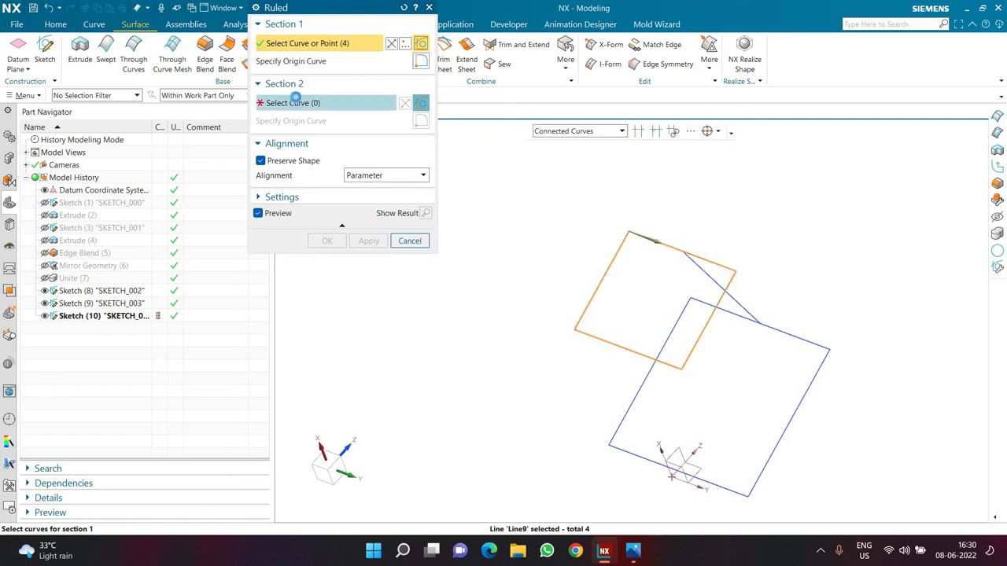
- Pick the lower rectangle as Section 2 and create the ruled solid
left_click(622, 132)
left_click(579, 157)
left_click(692, 303)
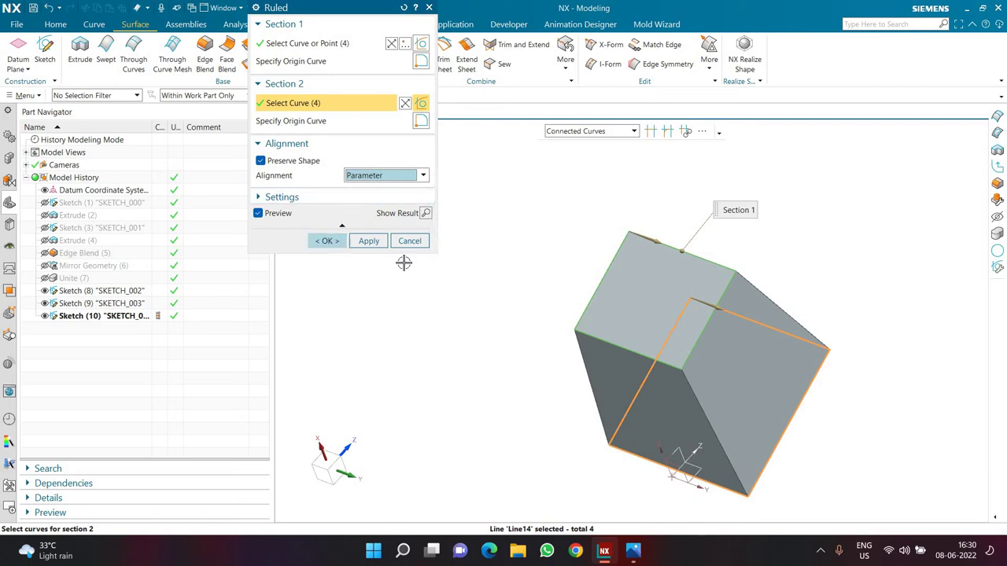
middle_click(403, 263)
middle_click_drag(512, 249, 590, 275)
- Hide the three construction sketches and show the curved body again
left_click(44, 303)
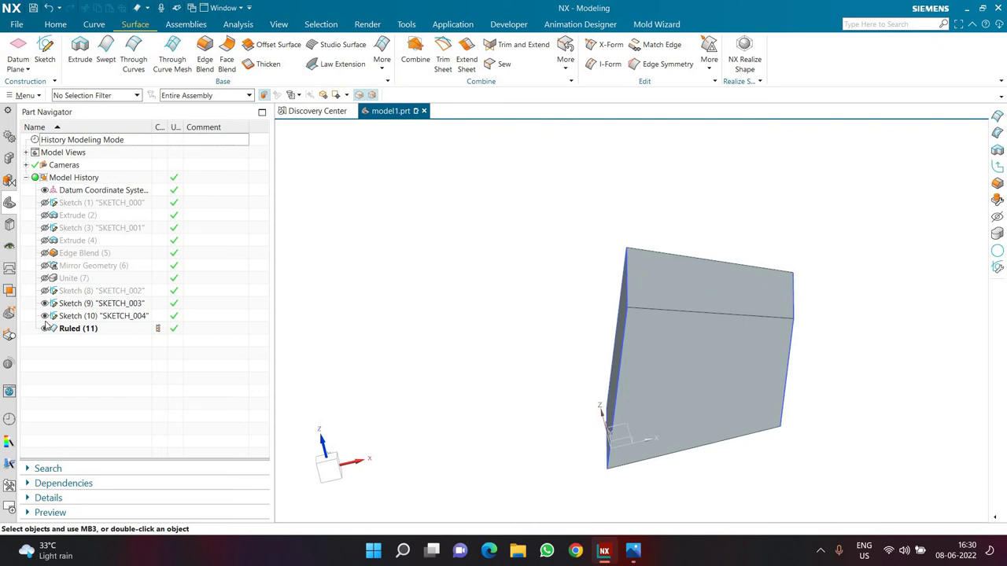
left_click(45, 315)
left_click(45, 290)
left_click(45, 278)
mouse_move(445, 295)
middle_mouse_down()
mouse_move(417, 275)
mouse_move(380, 277)
mouse_move(400, 294)
mouse_move(441, 283)
mouse_move(438, 295)
middle_mouse_up()
middle_click_drag(620, 374, 588, 317)
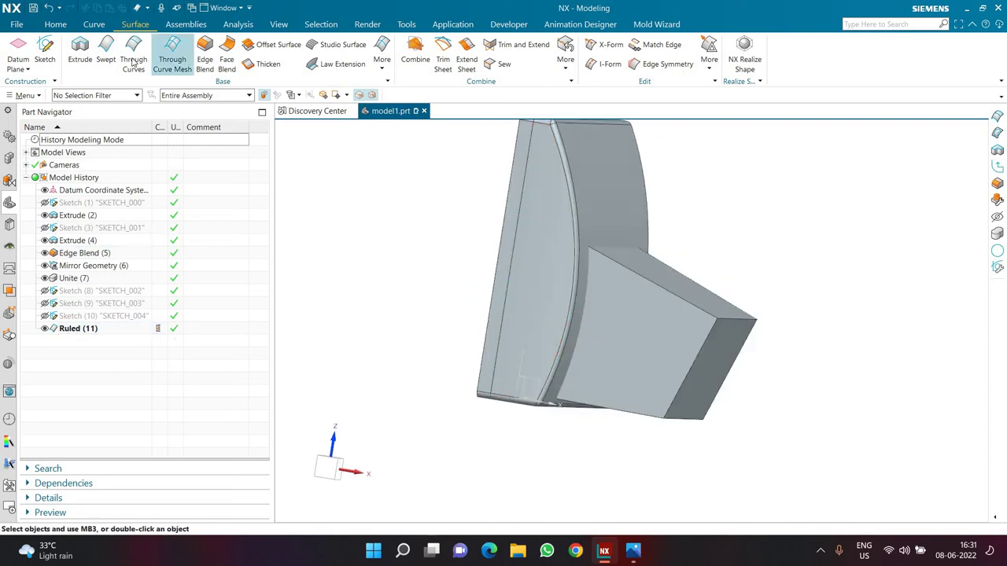
scroll(150, 65, "up", 2)
- Unite the ruled neck as tool with the curved body as target
left_click(155, 55)
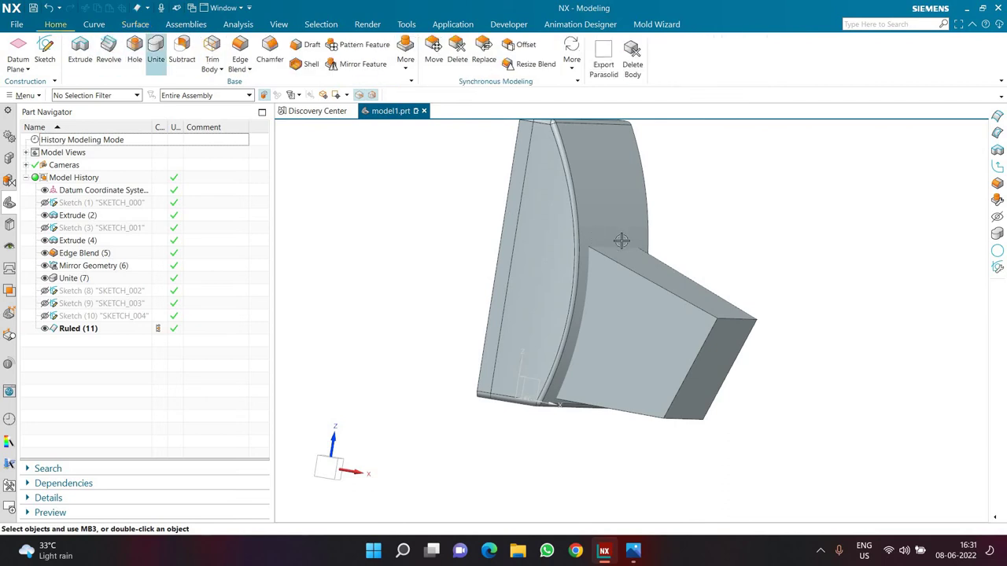
left_click(582, 228)
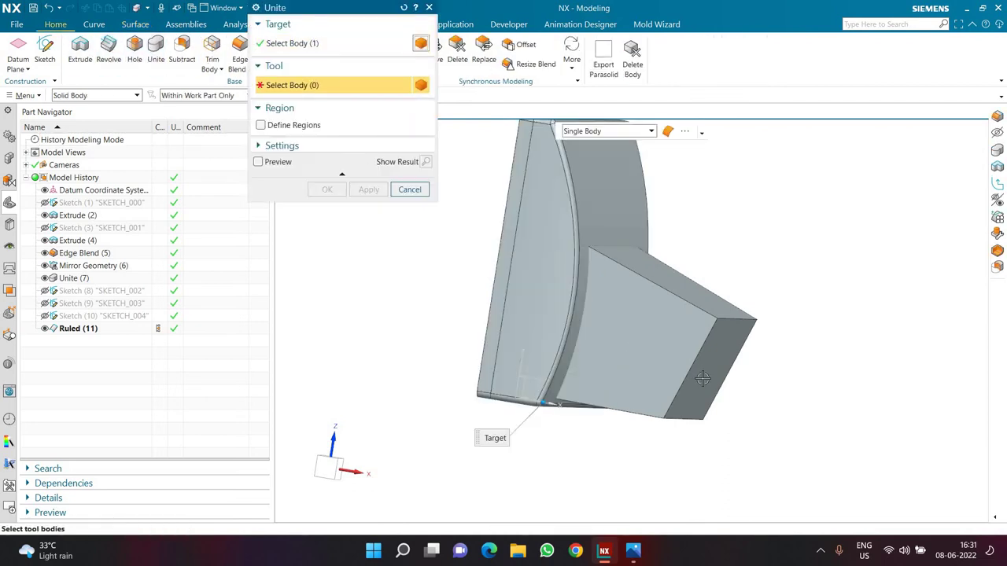
left_click(659, 375)
middle_click(397, 300)
middle_click_drag(382, 308, 349, 181)
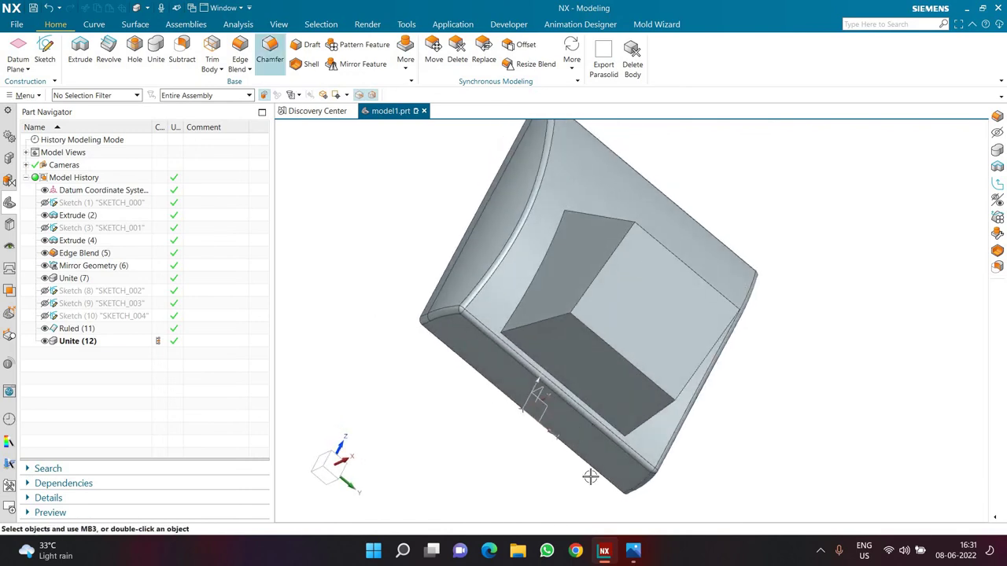
- Check the reference drawing and switch from Shell to a 2 mm Edge Blend
left_click(632, 553)
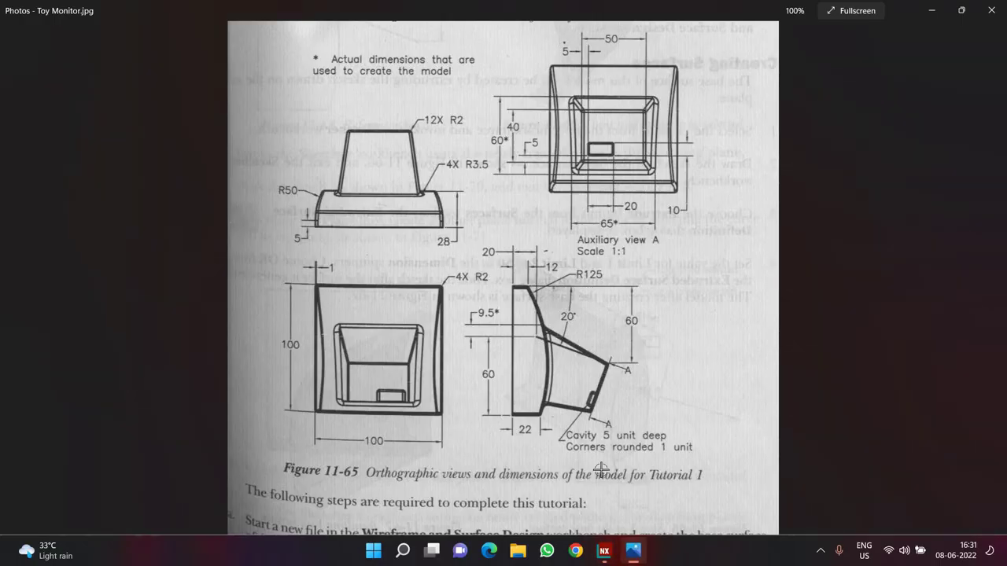
left_click(603, 550)
left_click(304, 65)
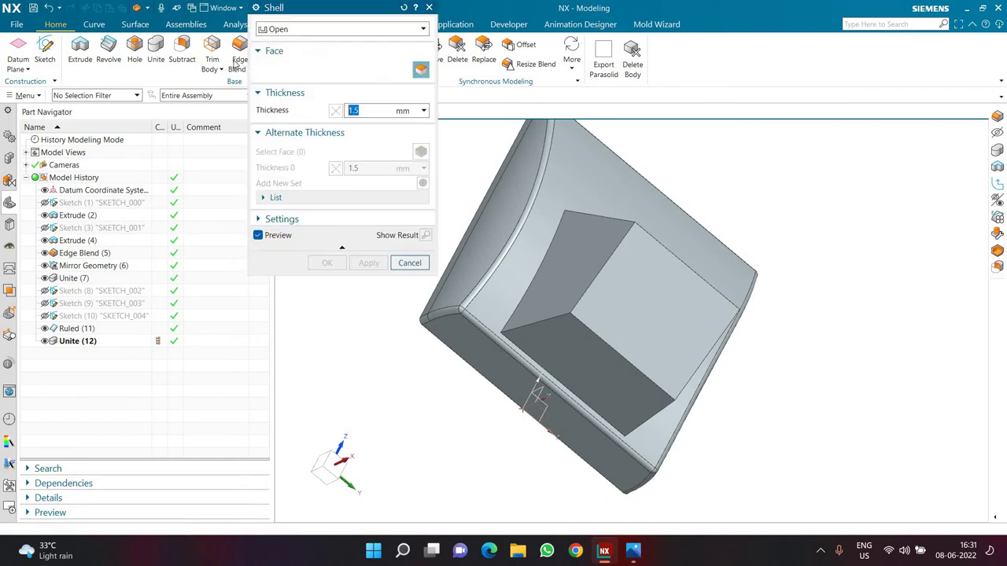
left_click(236, 60)
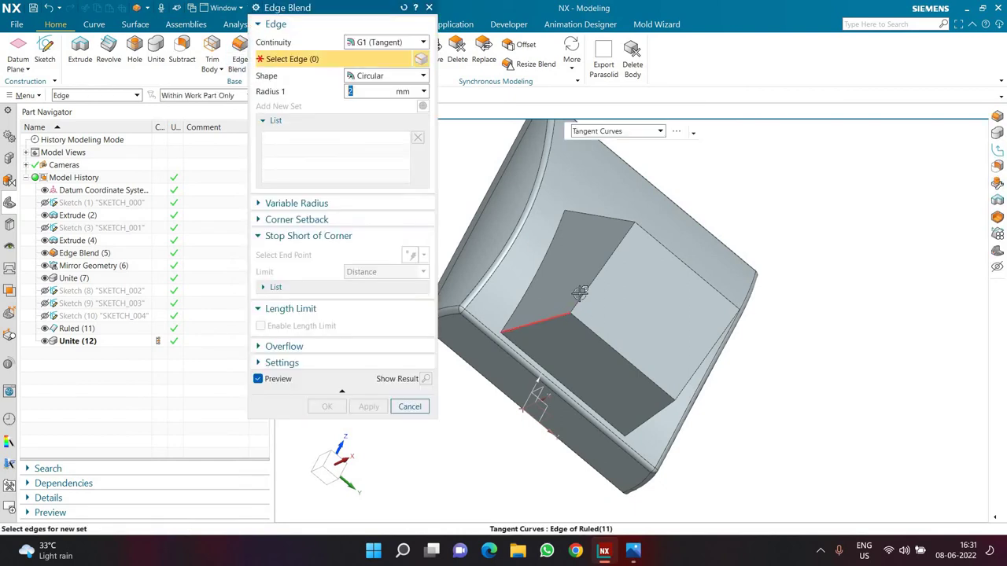
- Select the eight edges of the tapered neck for the 2 mm round
left_click(576, 313)
left_click(604, 268)
left_click(625, 359)
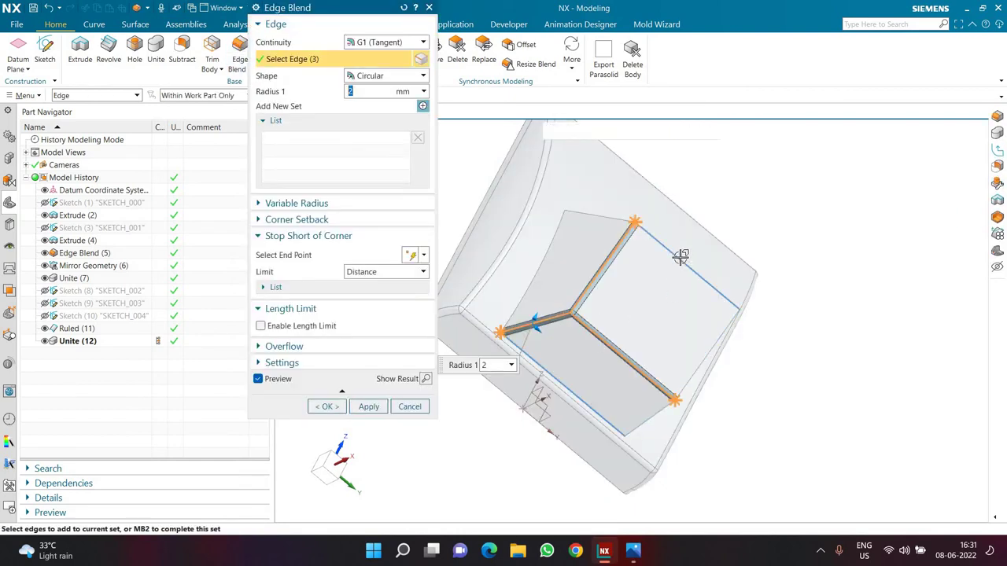
left_click(714, 335)
left_click(710, 319)
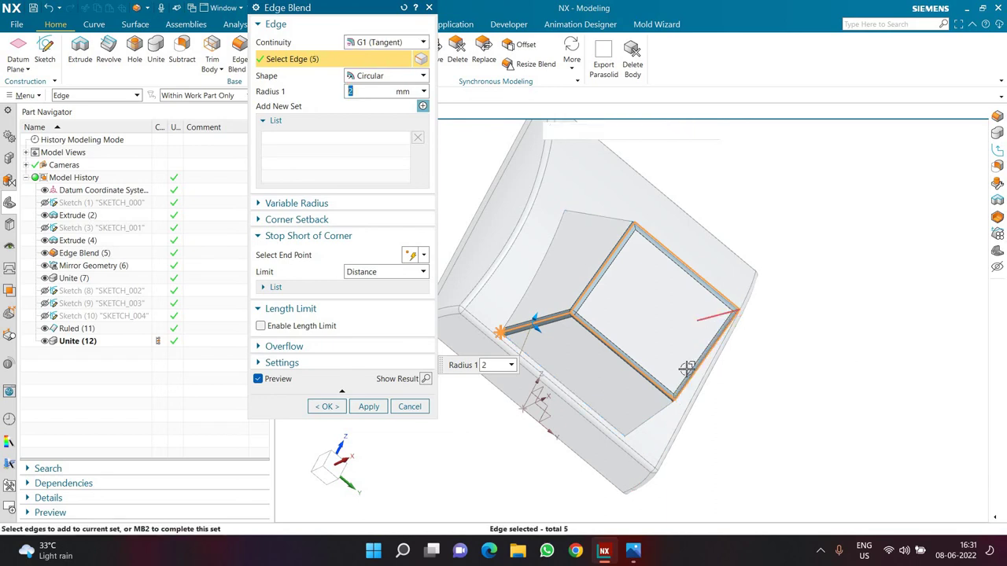
left_click(658, 415)
left_click(597, 219)
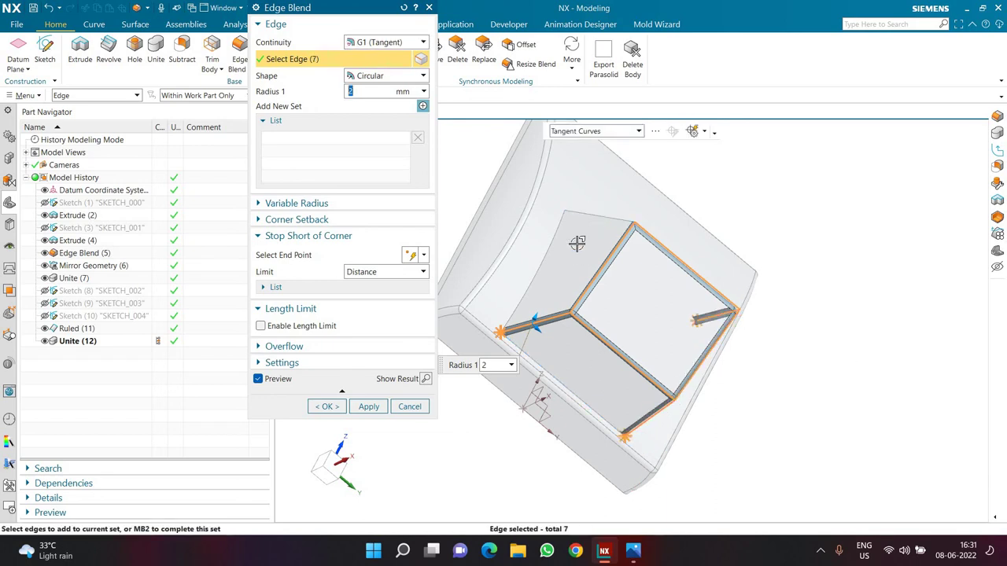
- Apply the 2 mm round to the neck edges
left_click(367, 406)
middle_click_drag(480, 299, 517, 203)
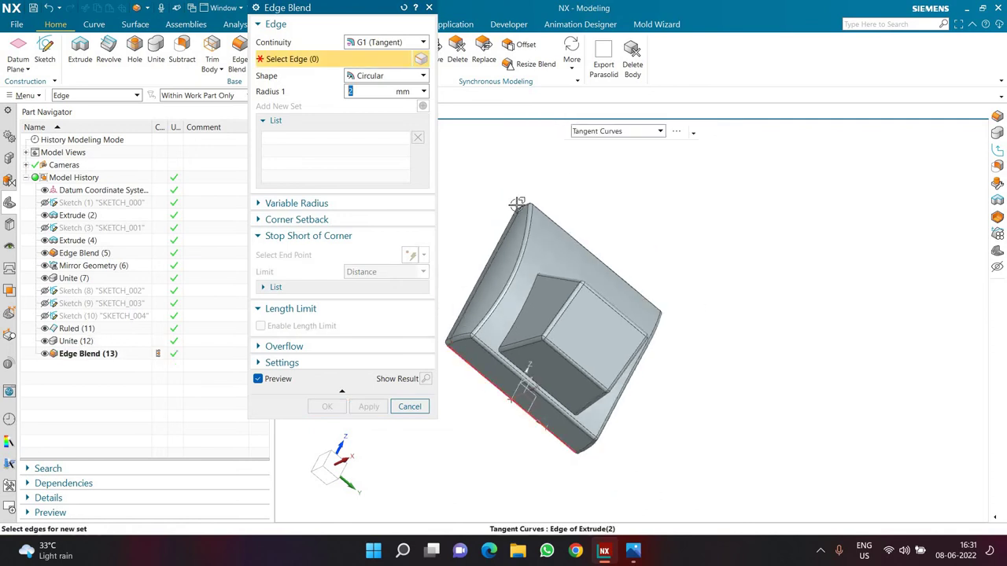
scroll(555, 340, "up", 5)
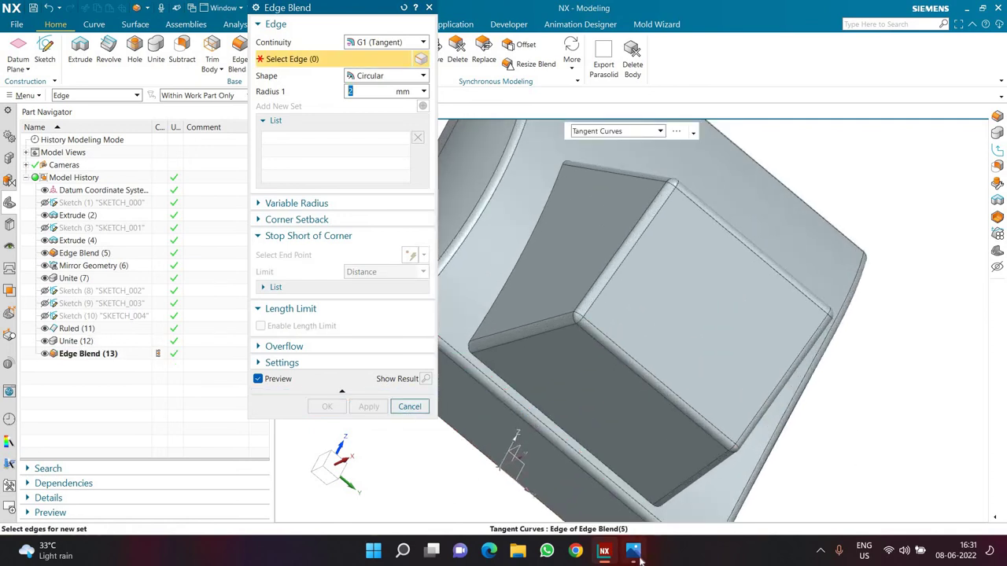
- Round the edge loop where the neck meets the body at 3.5 mm
left_click(633, 551)
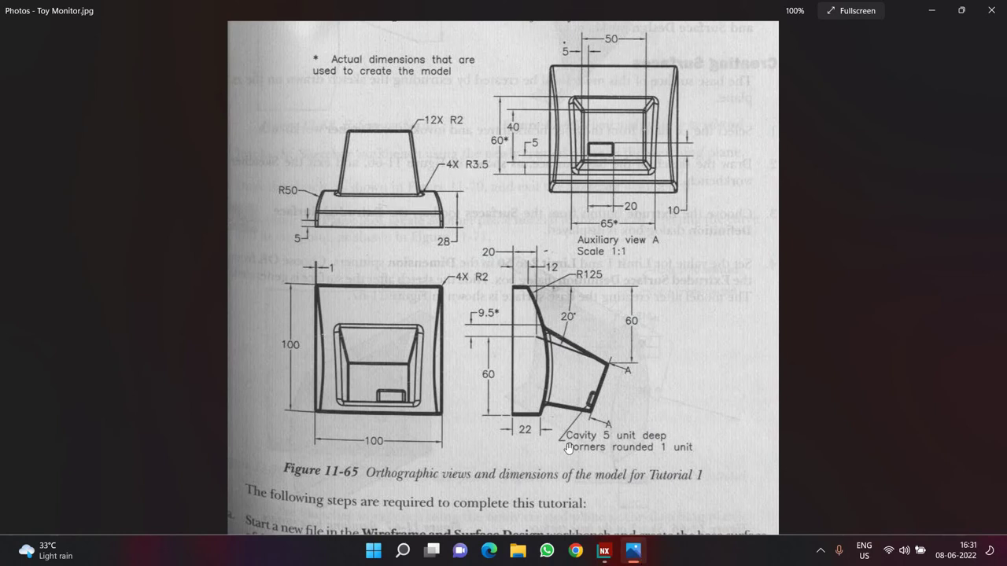
key("alt+Tab")
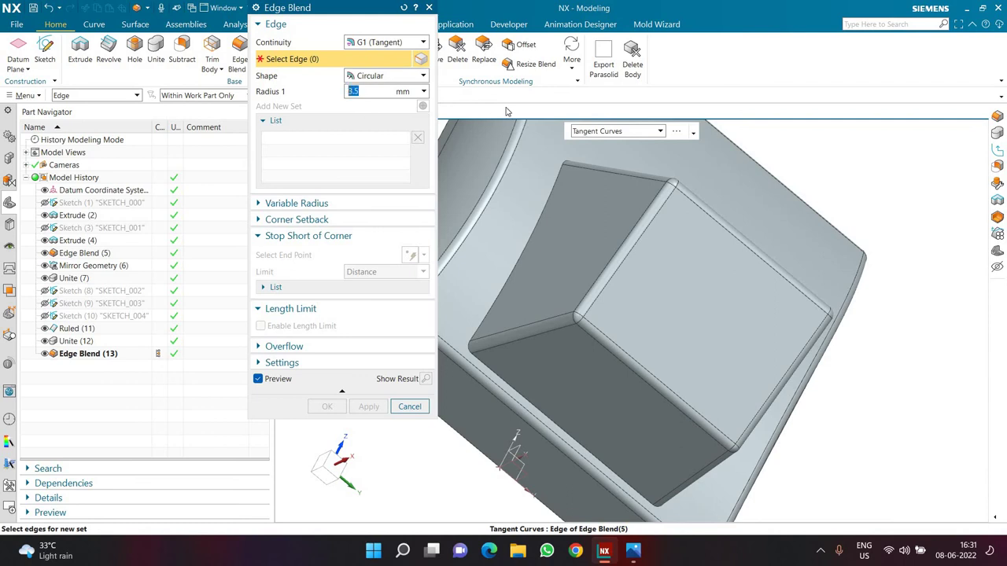
left_click(521, 238)
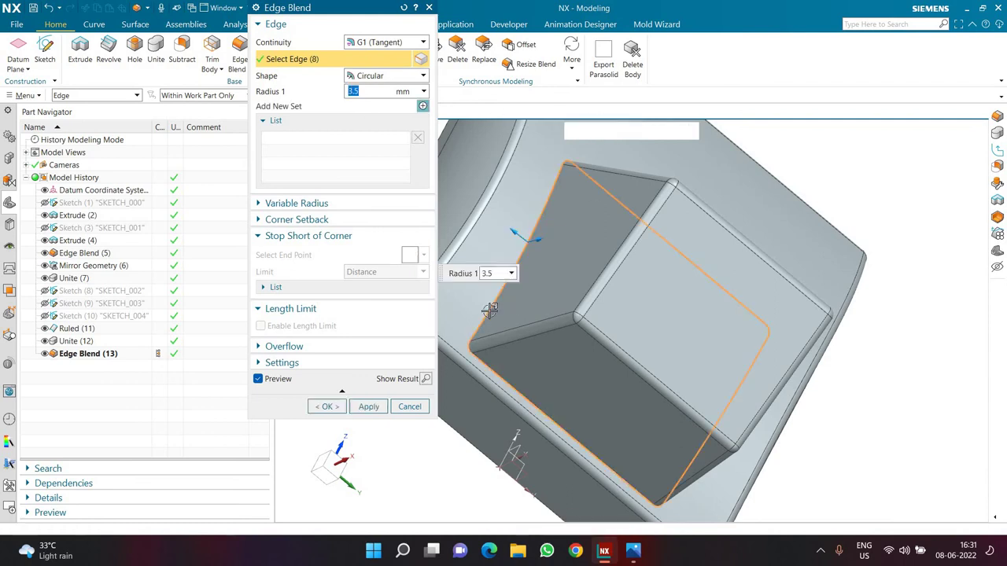
left_click(329, 406)
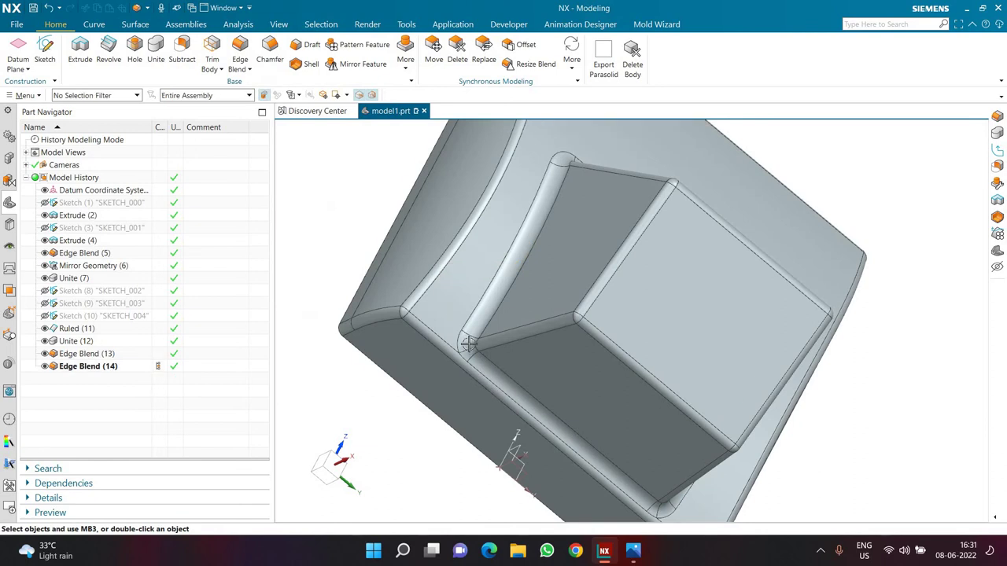
- Compare the rounded model with the reference drawing in Photos, then begin a new sketch
middle_click_drag(456, 317, 566, 472)
left_click(634, 555)
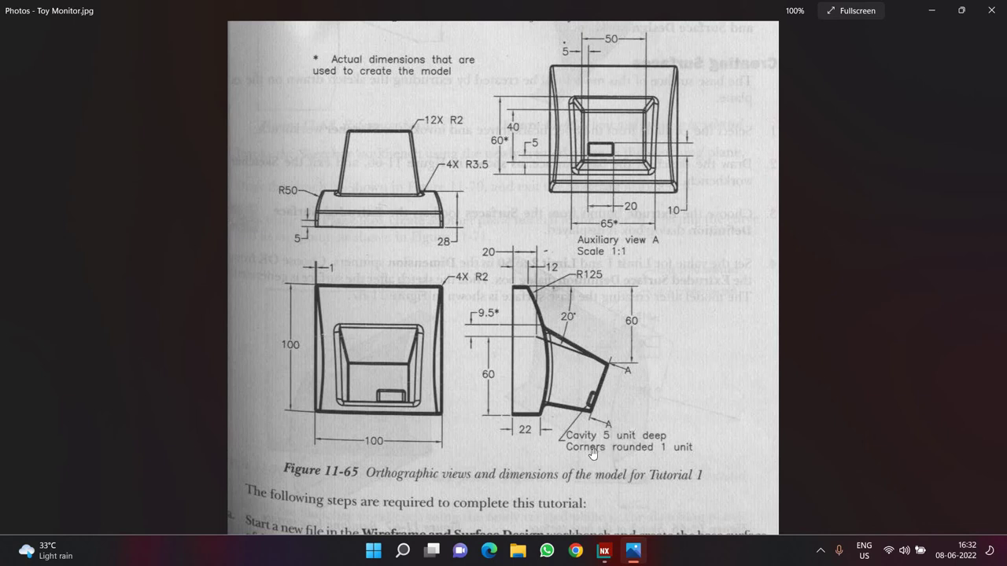
left_click(604, 552)
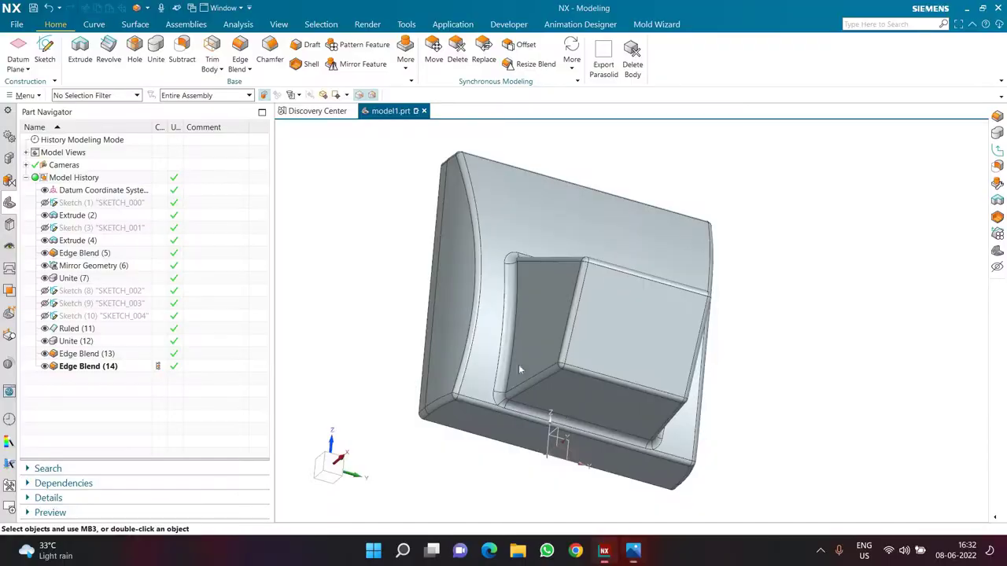
left_click(633, 550)
scroll(583, 161, "up", 10)
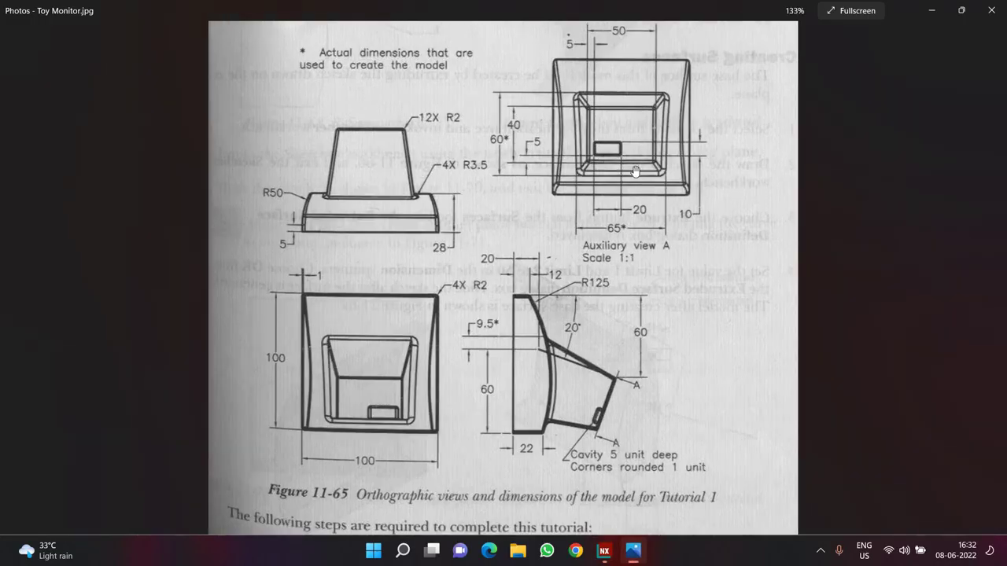
scroll(643, 204, "down", 8)
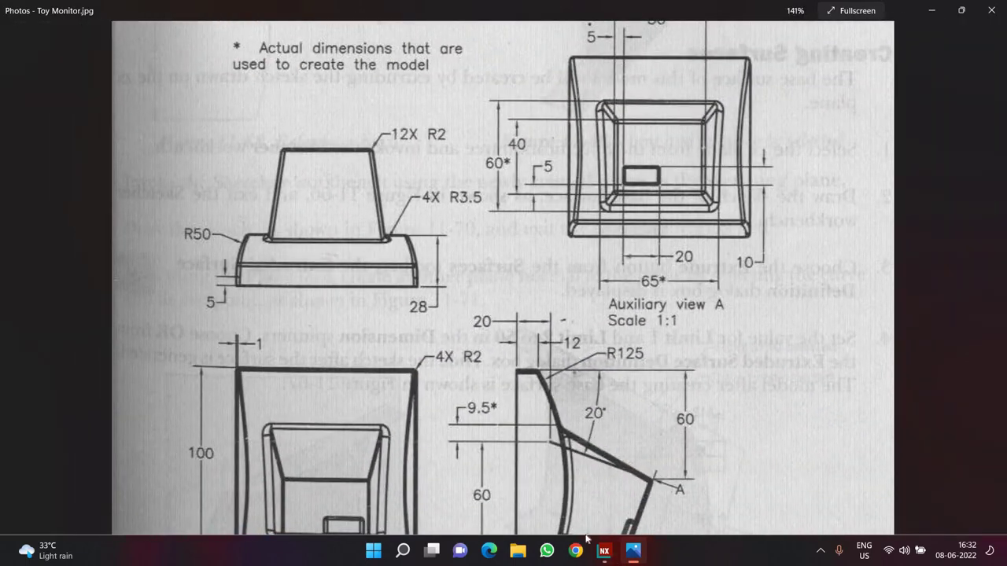
left_click(605, 550)
left_click(45, 48)
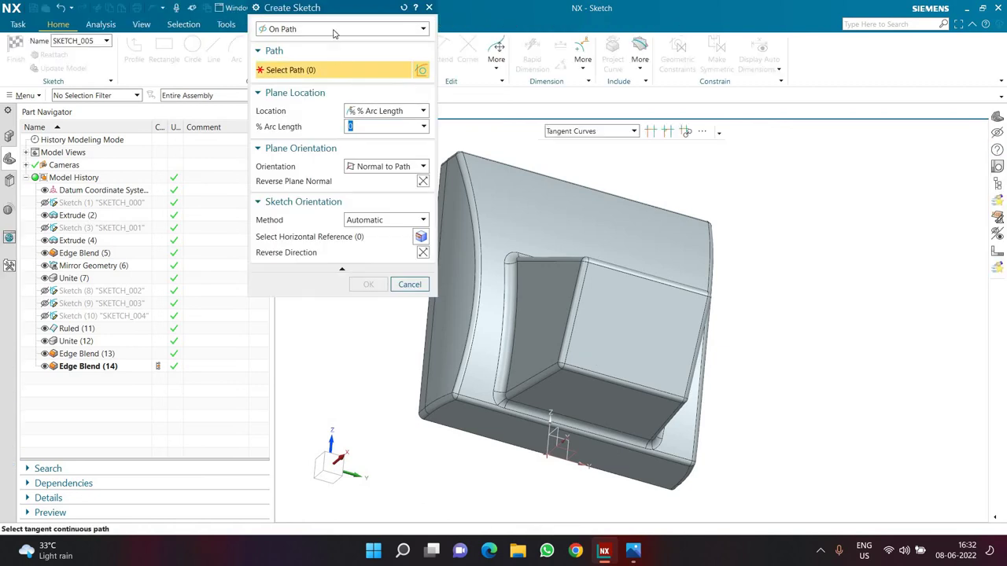
- Place the sketch On Plane on the neck's flat face and draw a 20 × 11.5 rectangle
left_click(334, 29)
left_click(329, 42)
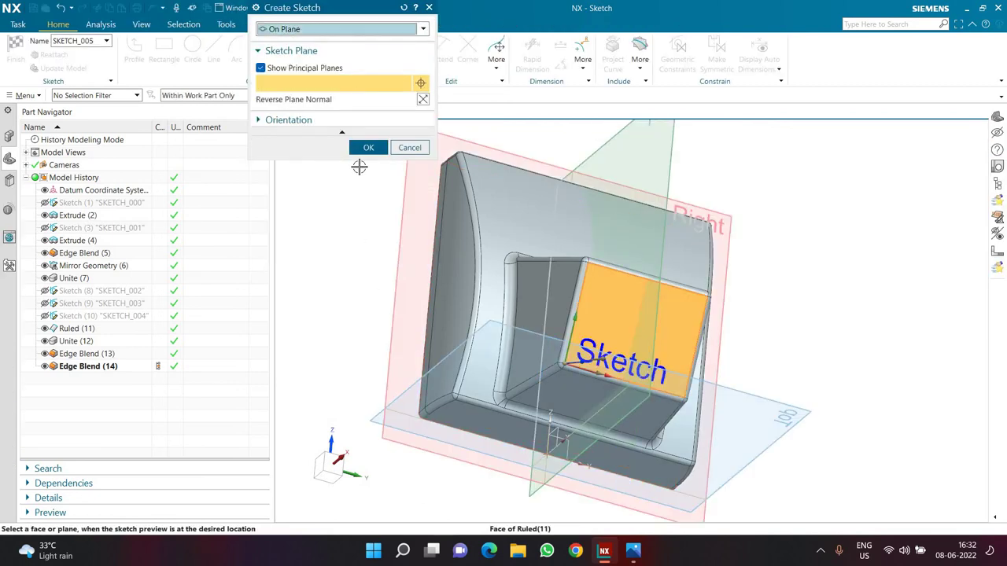
left_click(368, 148)
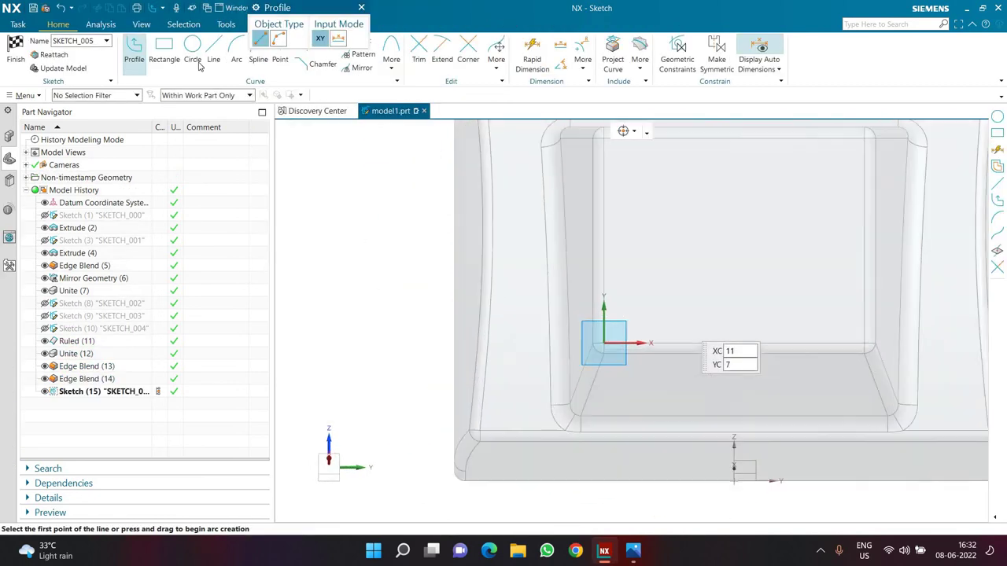
key("r")
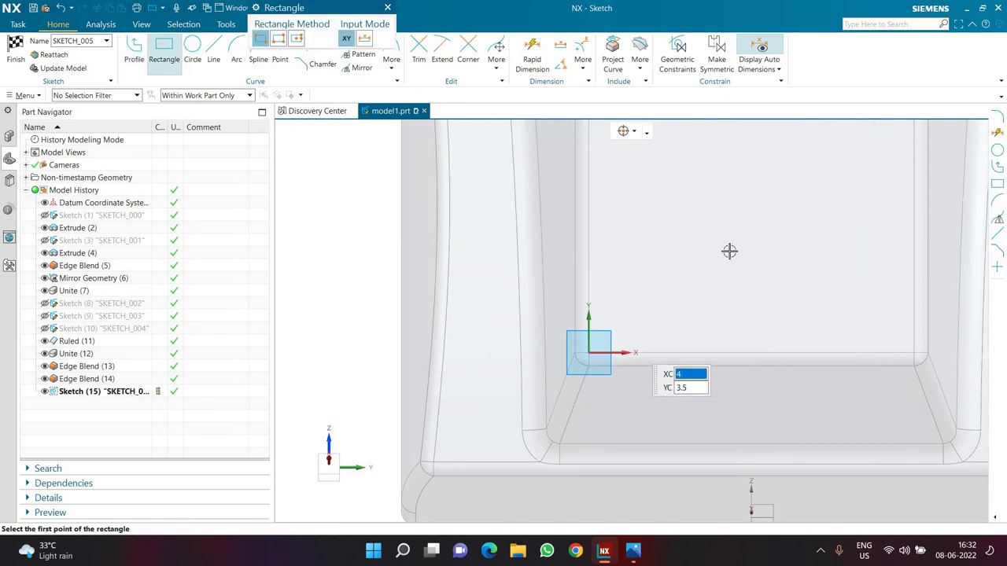
key("Return")
type("20")
key("Return")
key("Escape")
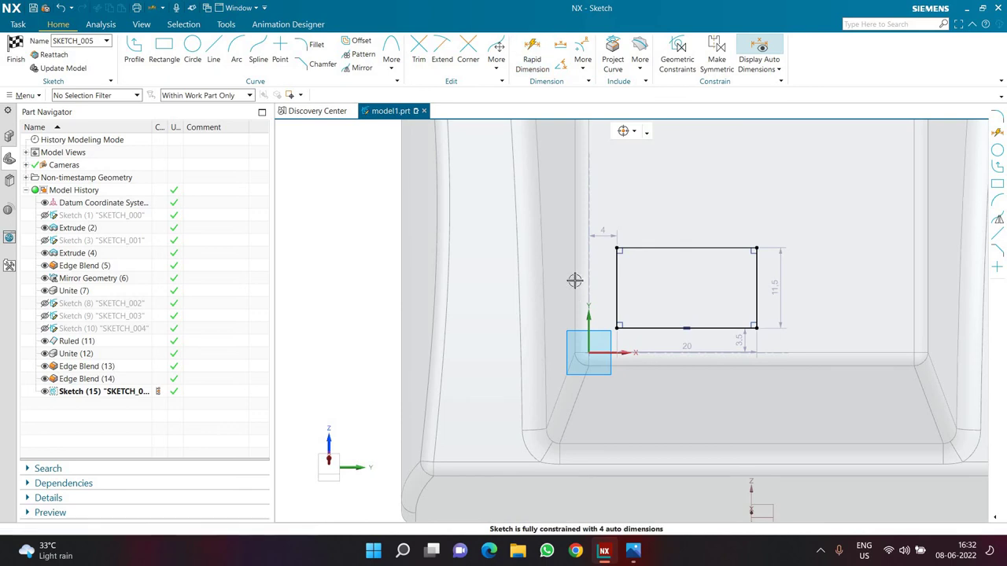
- Dimension the rectangle 5 mm from the side edge and 5 mm from the lower edge
key("d")
left_click(575, 236)
left_click(619, 258)
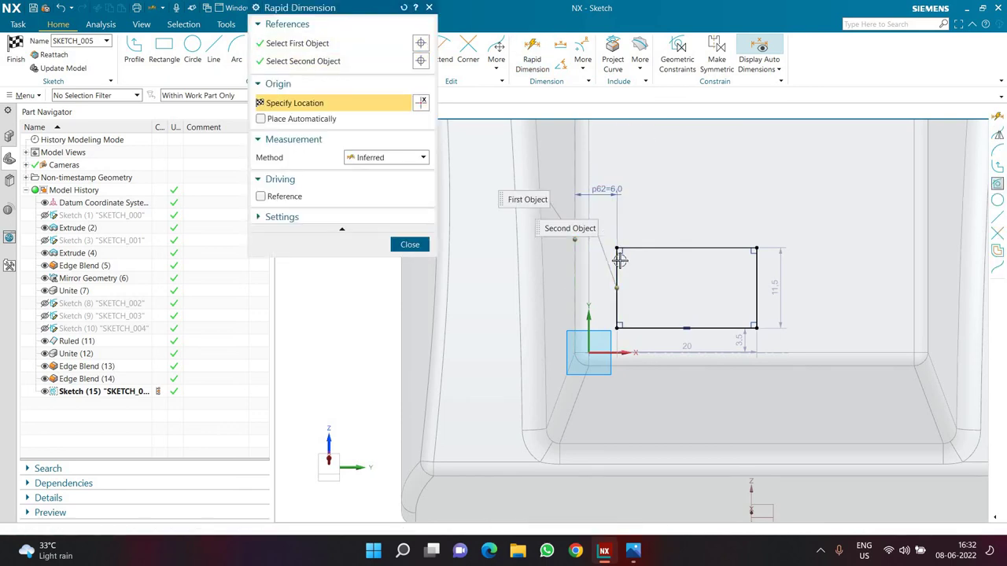
left_click(623, 271)
type("5")
key("Return")
left_click(632, 330)
left_click(639, 358)
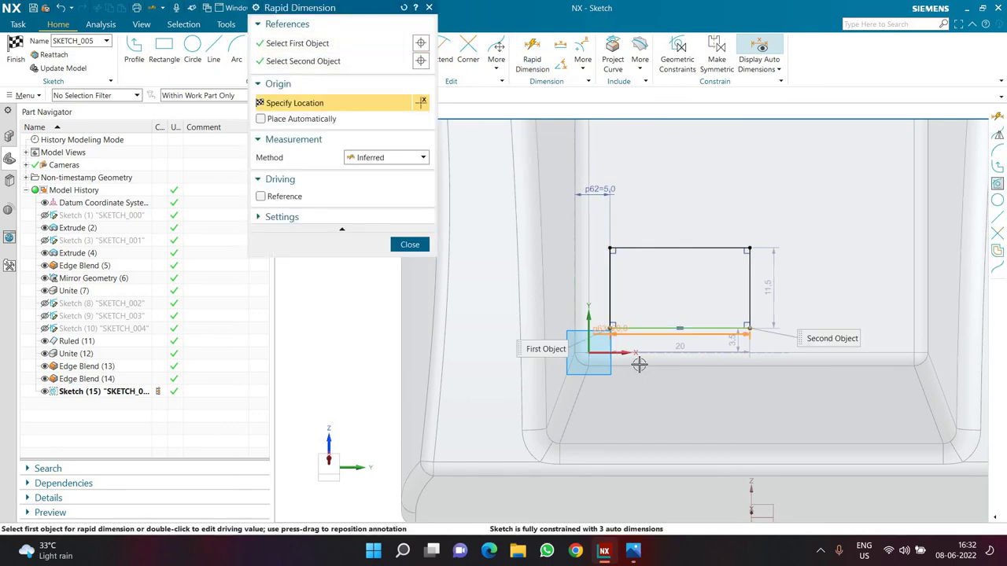
left_click(639, 363, "shift")
left_click(708, 401)
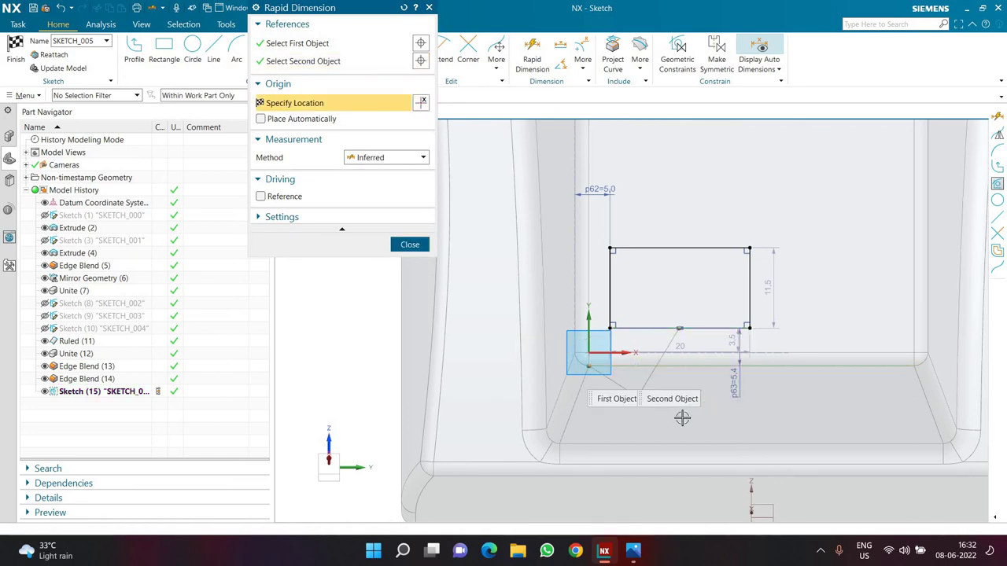
left_click(696, 402)
type("5")
key("Return")
- Fix the 20 mm width, change the rectangle height to 10 mm, and finish the sketch
left_click(688, 346)
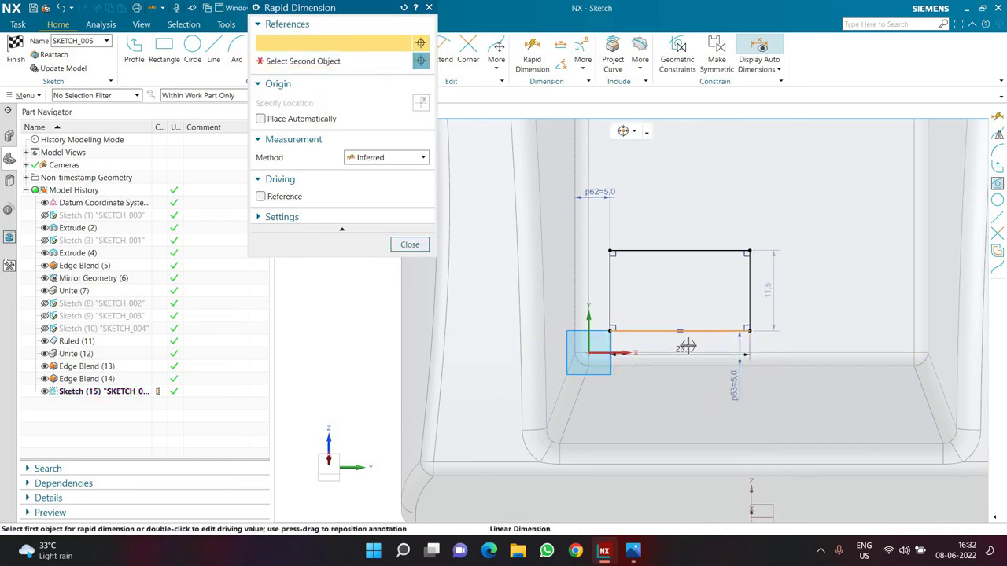
left_click(773, 292)
type("10")
key("Return")
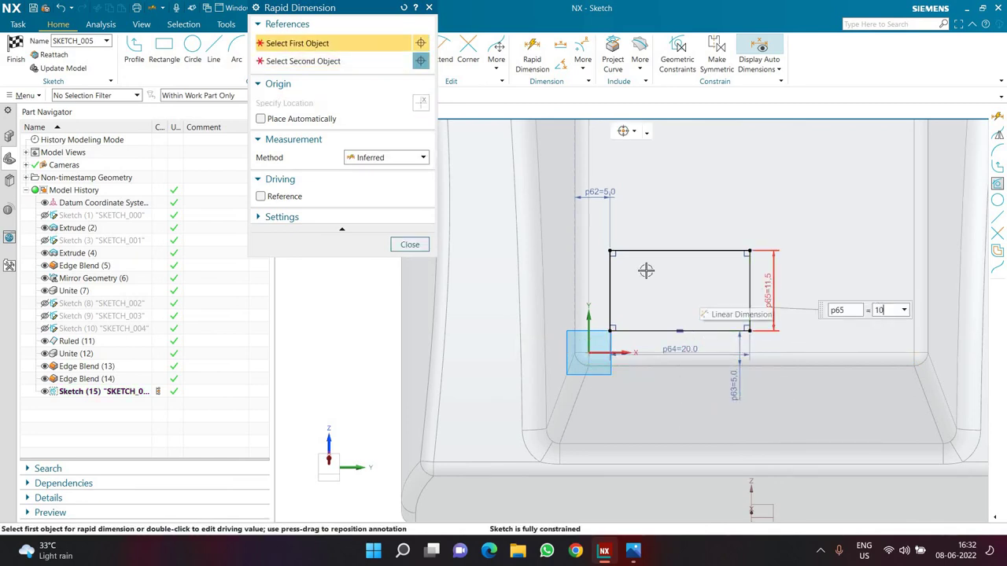
left_click(16, 61)
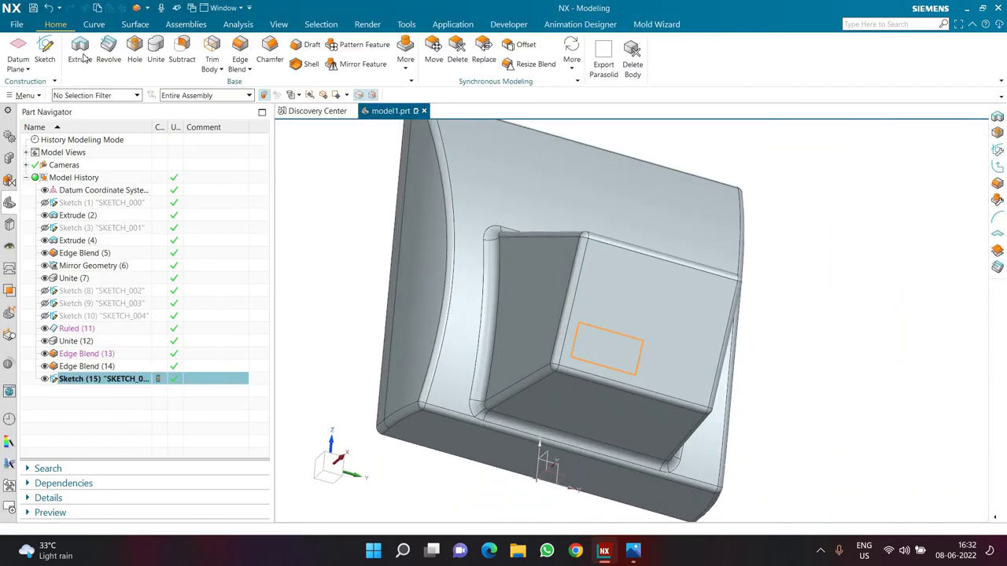
- Extrude the rectangle 5 mm into the body as a subtracted pocket
key("x")
left_click(624, 363)
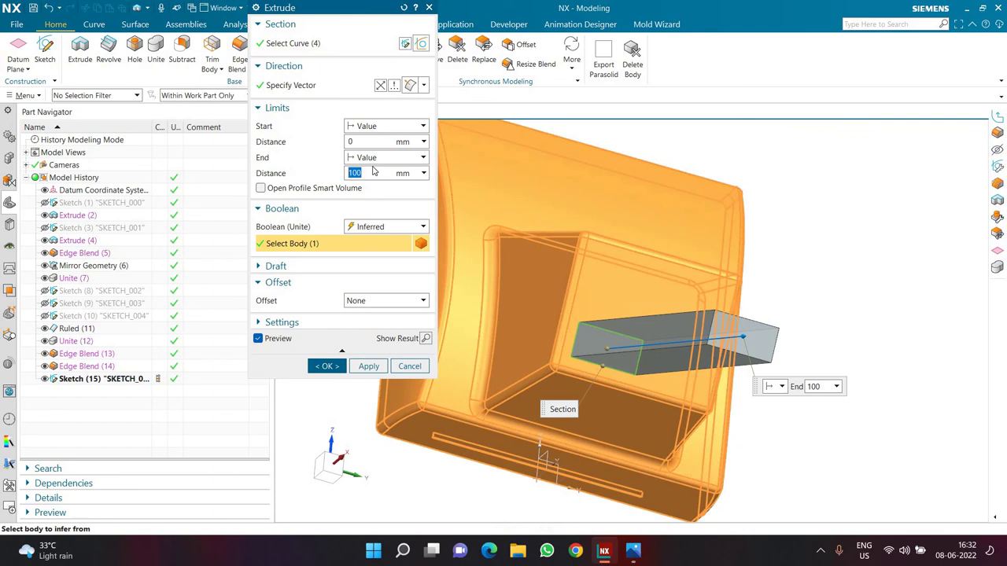
left_click(380, 85)
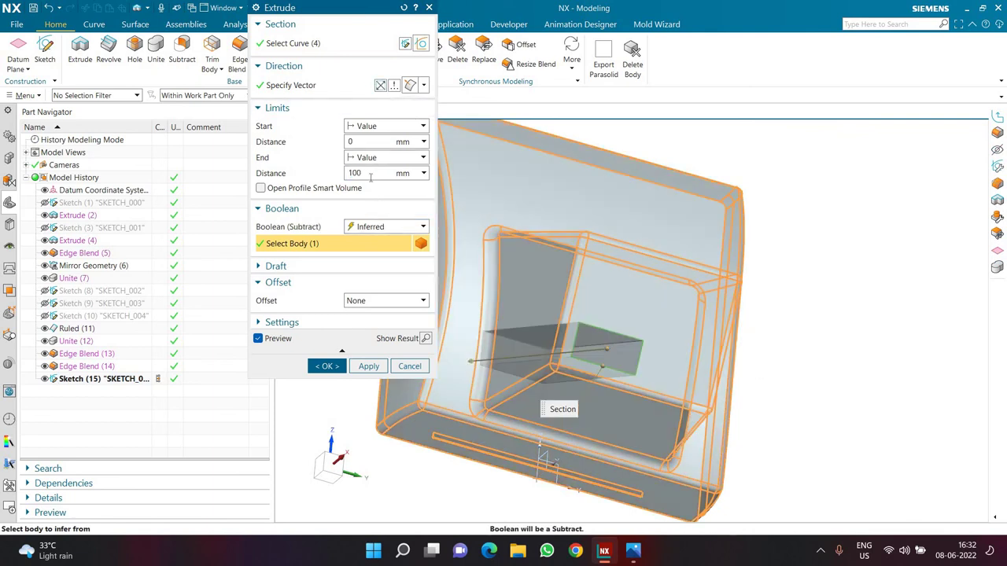
double_click(358, 173)
type("5")
key("Return")
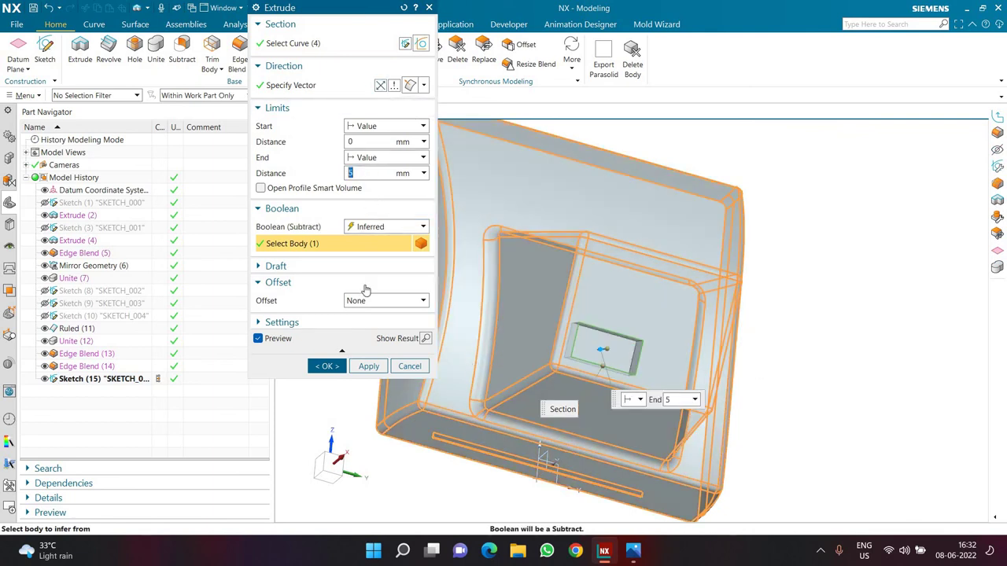
left_click(339, 367)
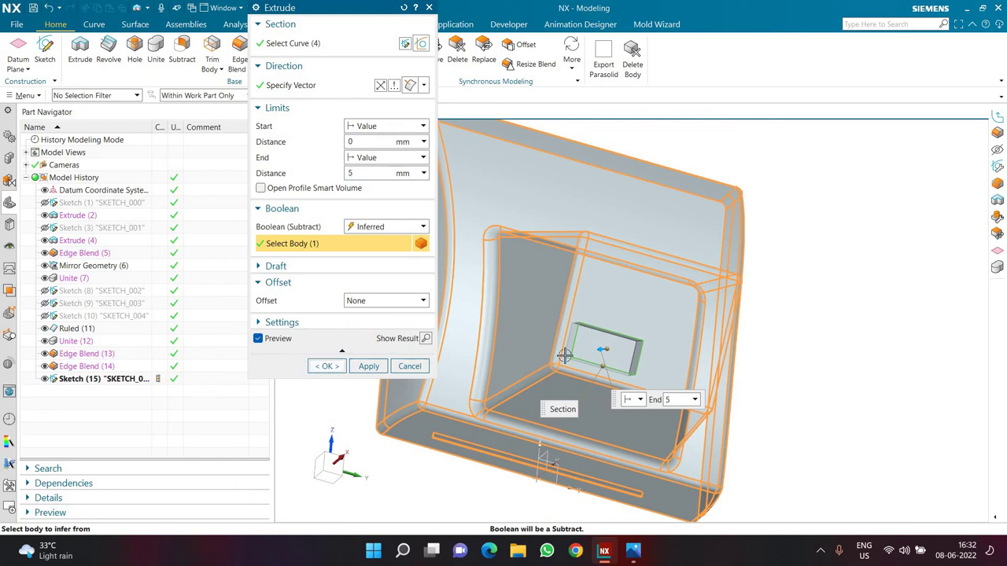
- Begin a 1 mm edge blend on the first pocket edge
middle_click_drag(564, 356, 283, 342)
scroll(283, 341, "up", 5)
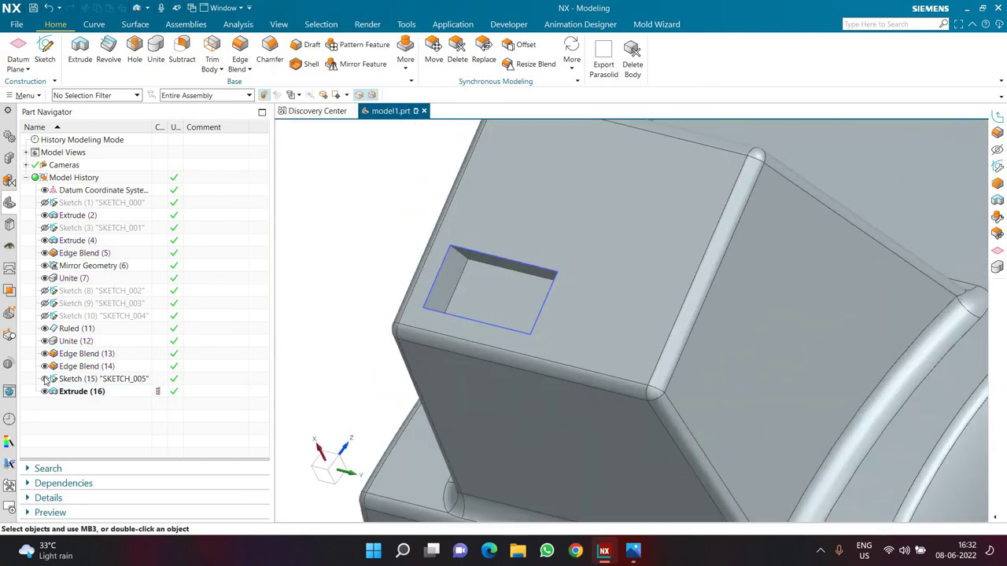
scroll(448, 247, "up", 3)
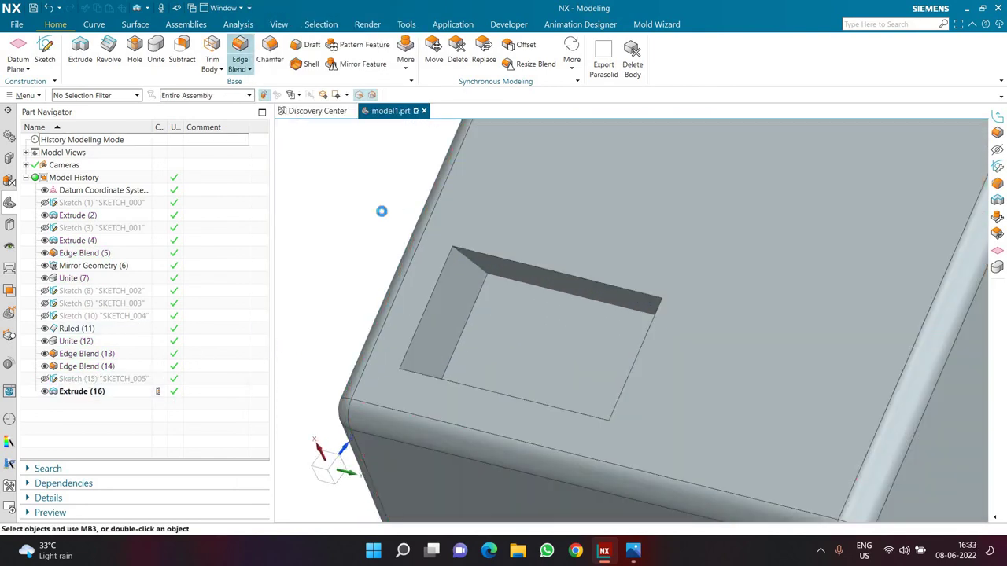
key("b")
left_click(535, 269)
middle_click_drag(535, 270, 603, 295)
type("1")
key("Return")
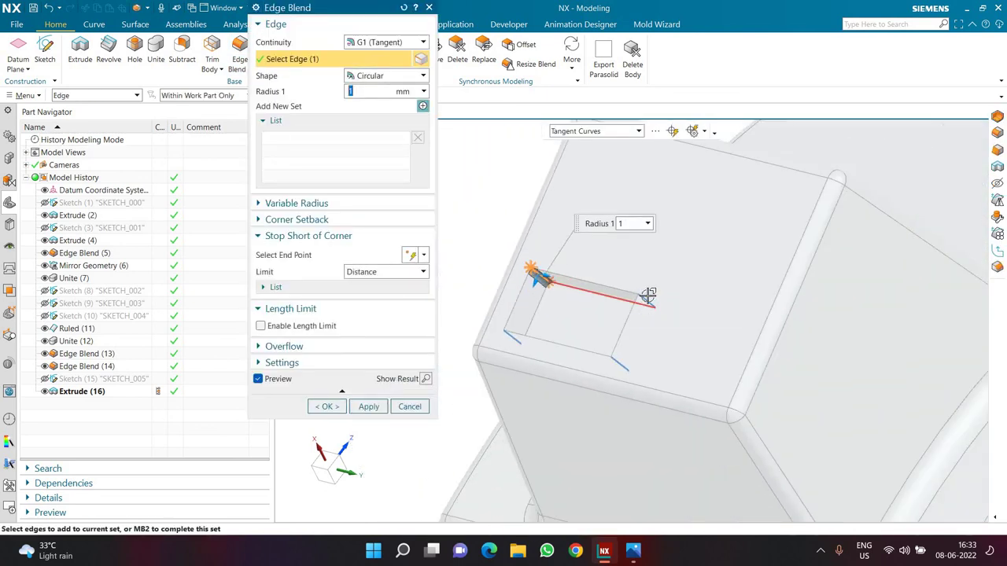
- Add all remaining pocket edges to the 1 mm blend and apply it
left_click(640, 315)
left_click(618, 364)
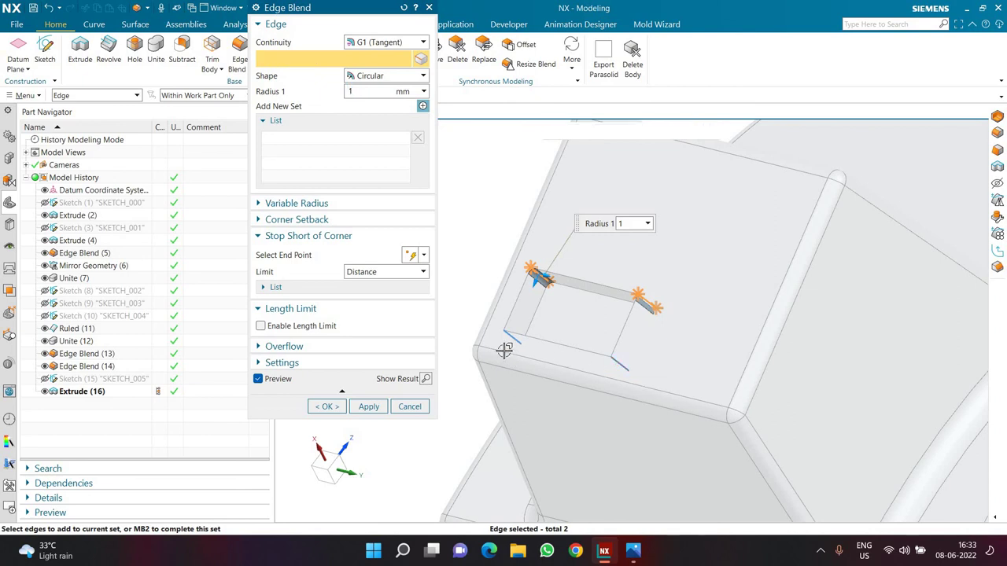
left_click(511, 339)
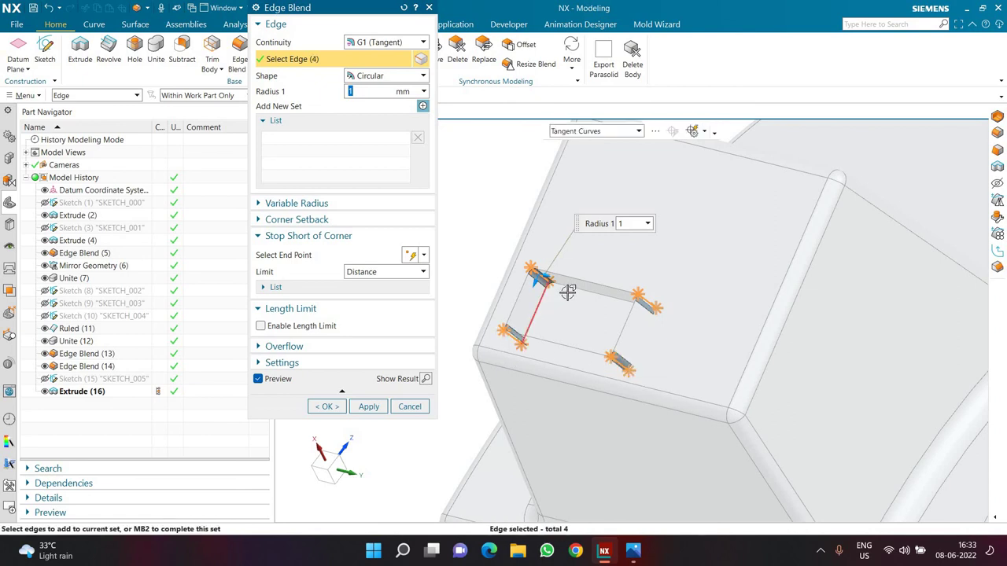
left_click(619, 321)
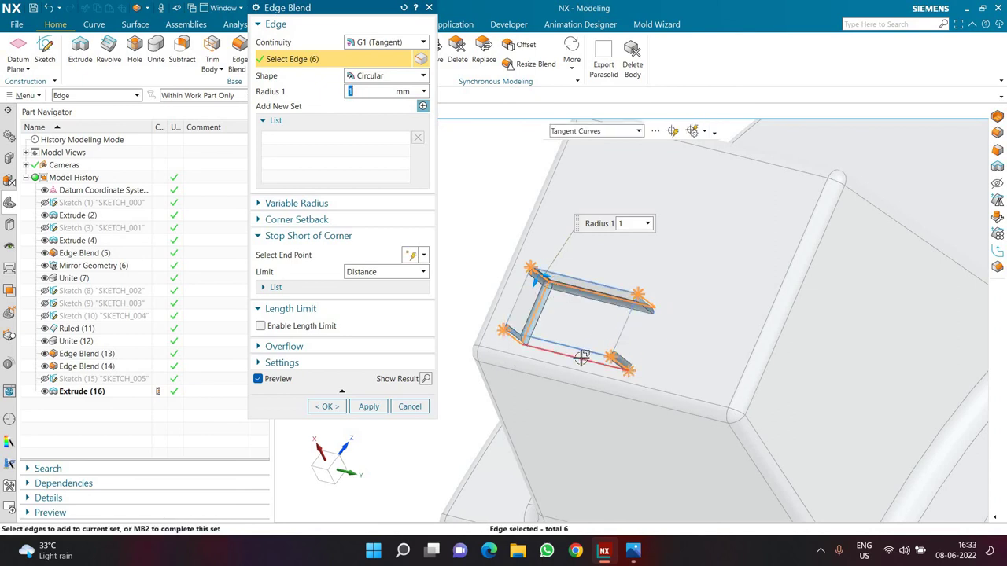
left_click(579, 355)
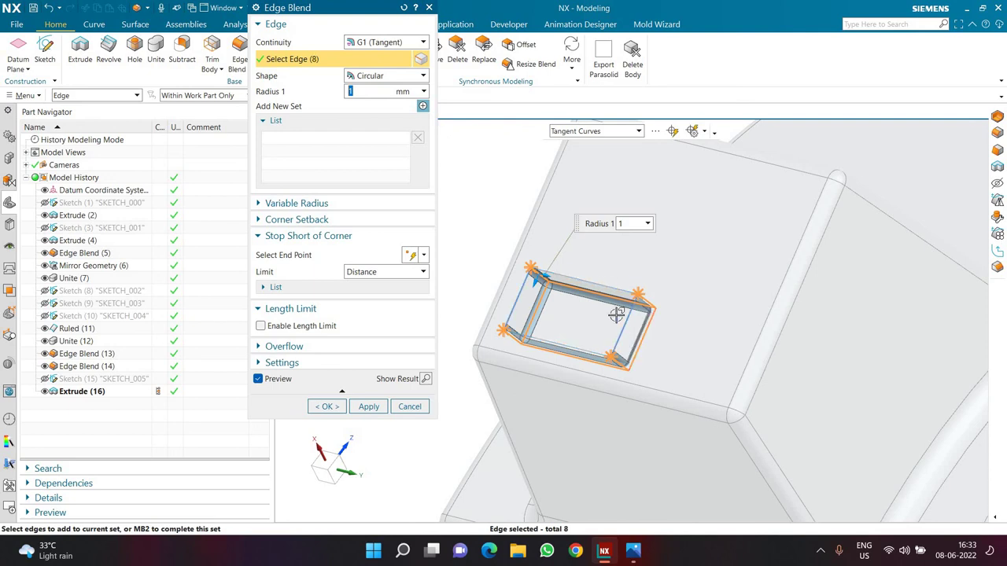
left_click(612, 287)
left_click(566, 347)
left_click(521, 302)
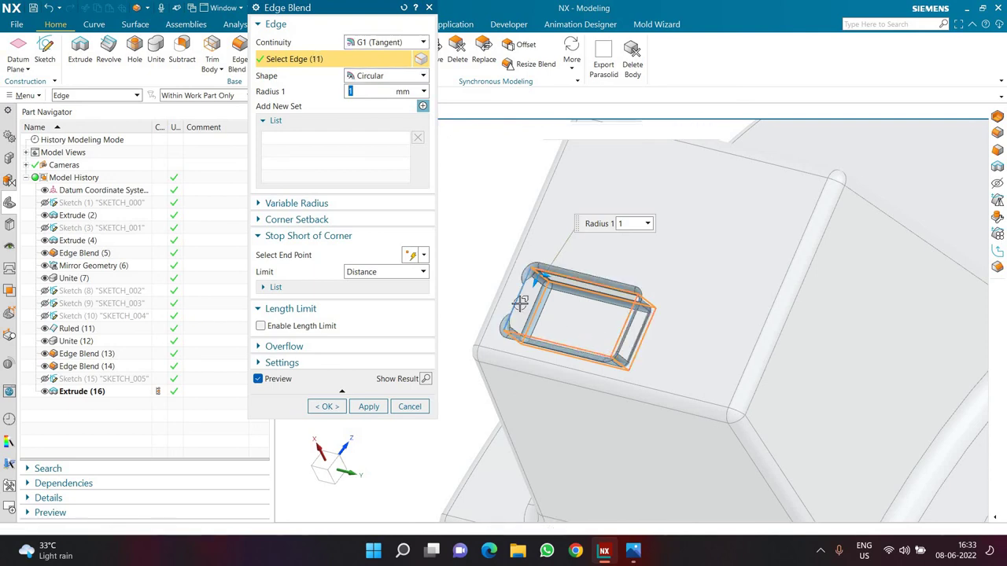
left_click(507, 318)
middle_click(488, 350)
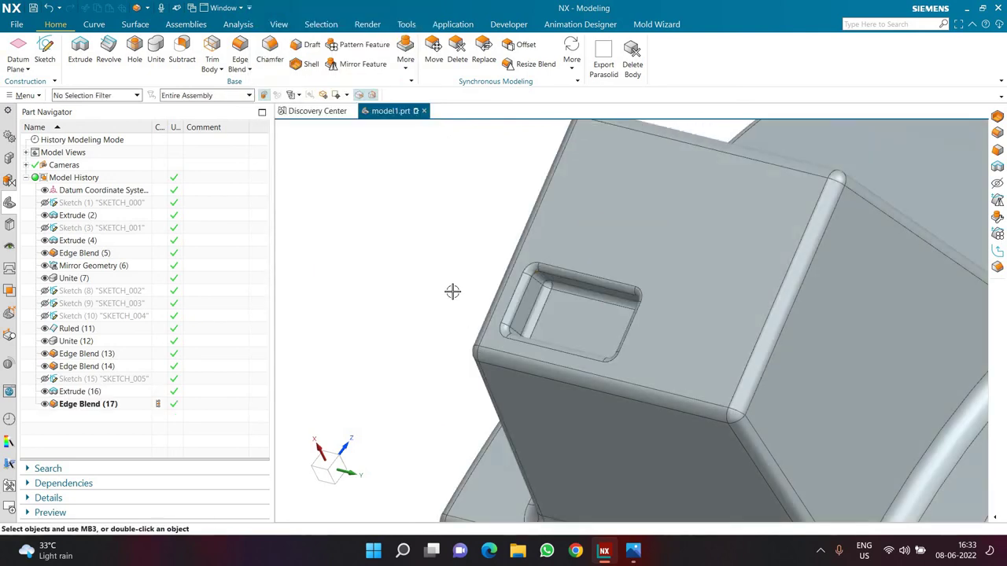
middle_click_drag(451, 290, 440, 173)
- Abandon the shell attempt that produced multiple bodies
left_click(630, 338)
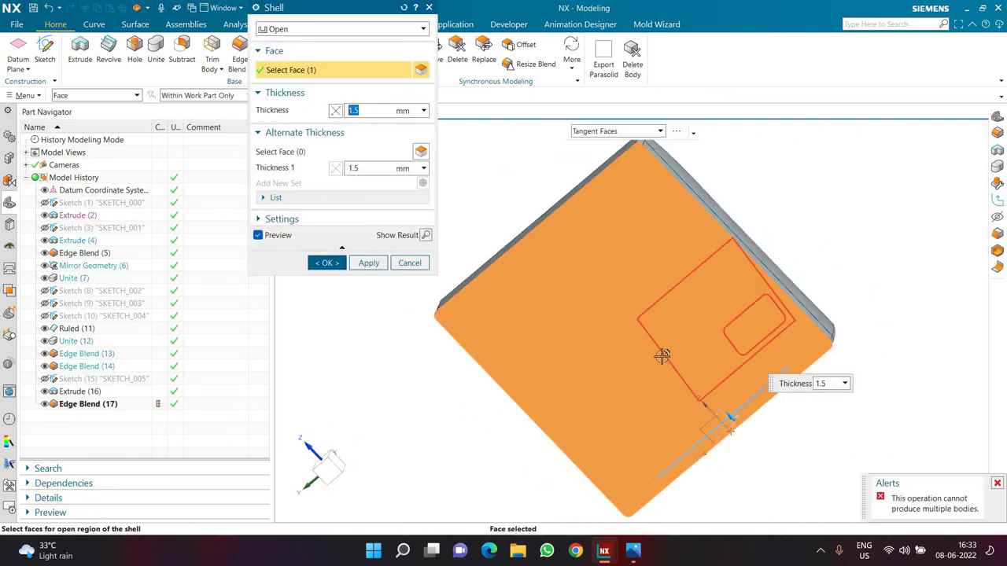
key("Escape")
middle_click_drag(763, 434, 751, 266)
scroll(751, 266, "up", 4)
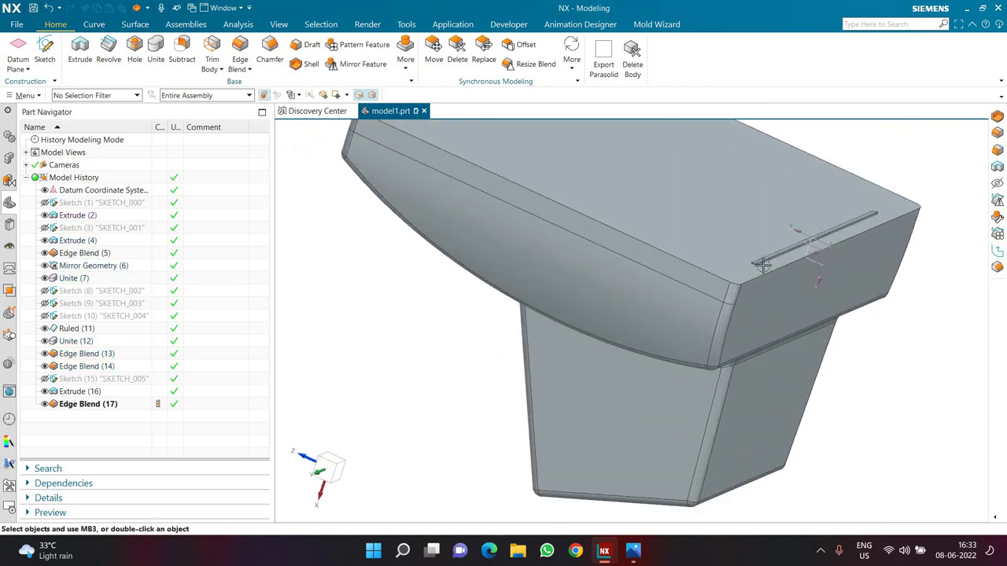
scroll(728, 352, "down", 2)
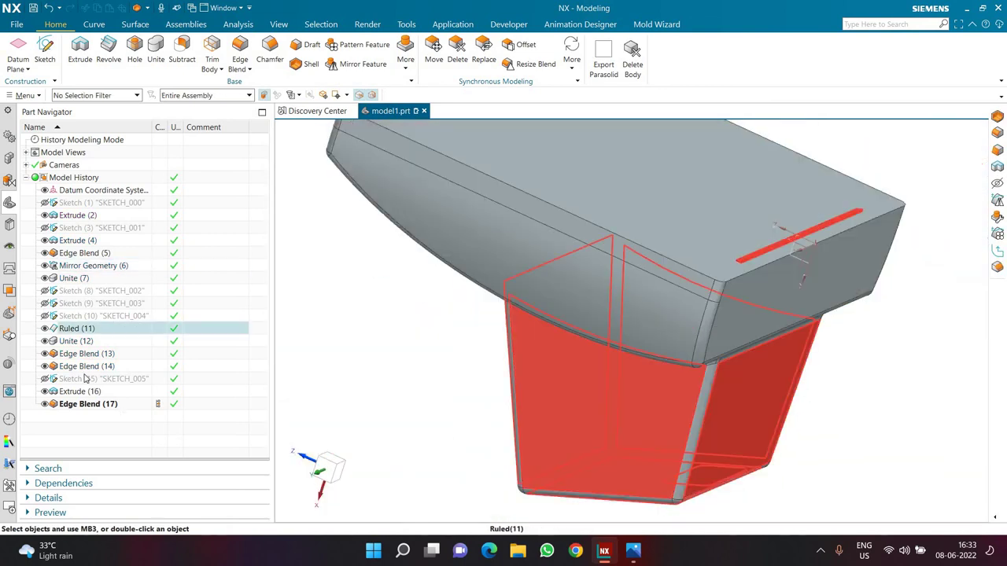
- Redefine Unite (12) with Define Regions set to Remove, dropping the thin strip
double_click(81, 343)
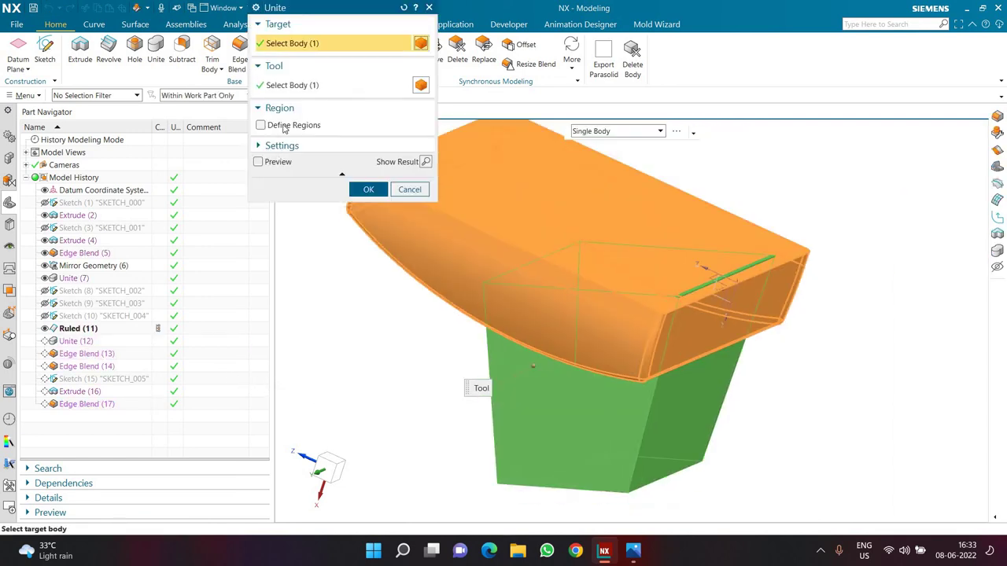
left_click(284, 127)
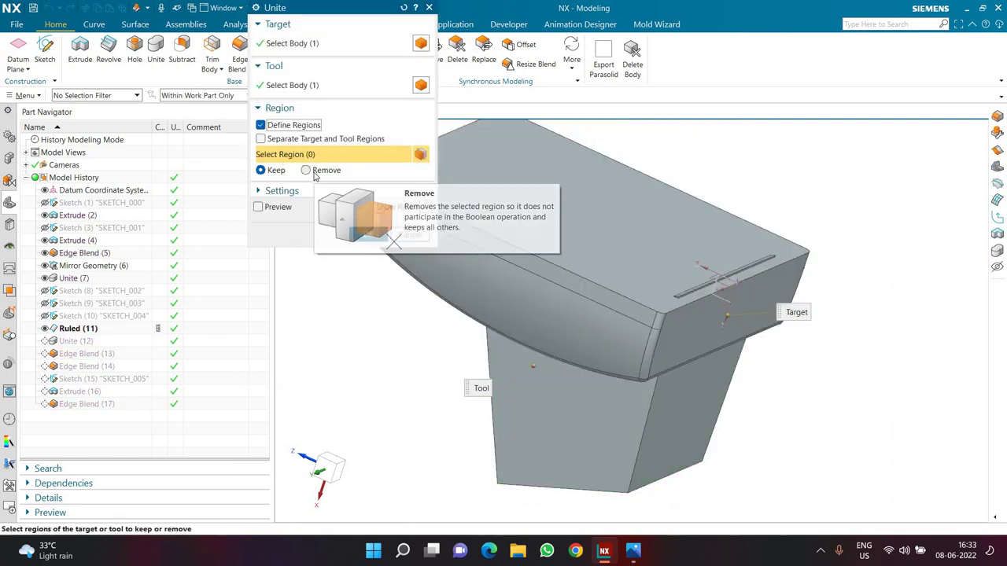
left_click(315, 174)
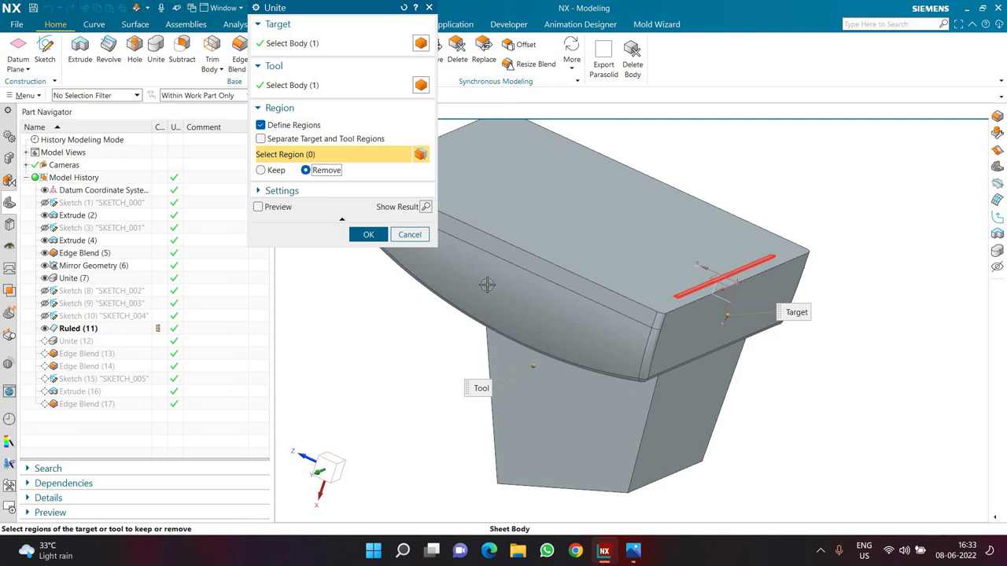
left_click(367, 234)
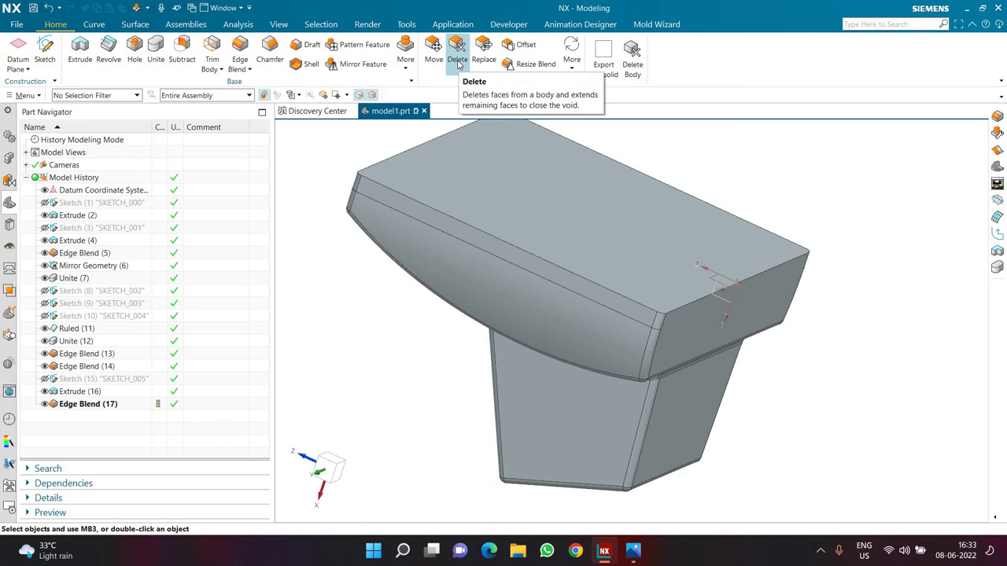
- Shell the body to 1 mm thickness, leaving the large top face open
left_click(303, 64)
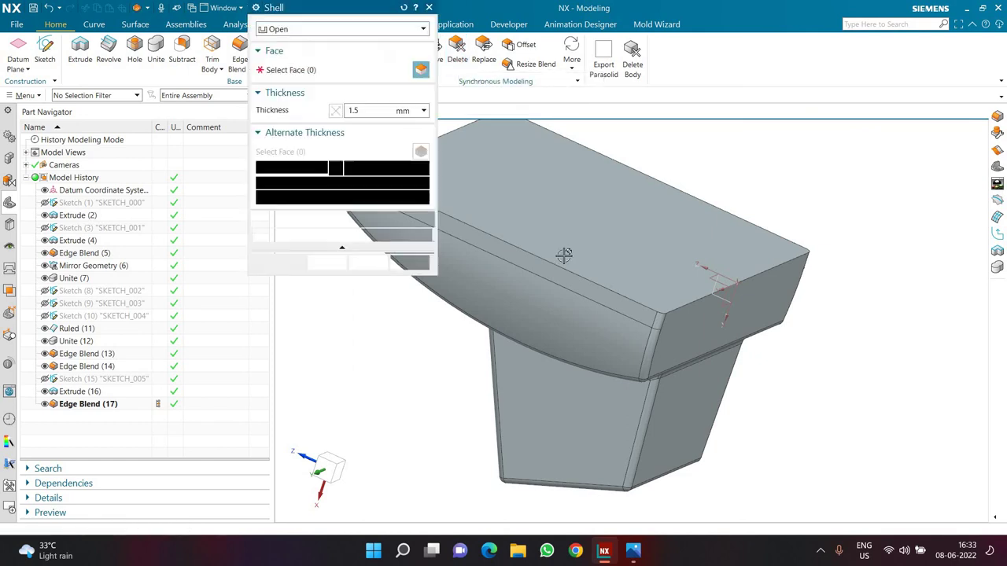
type("1")
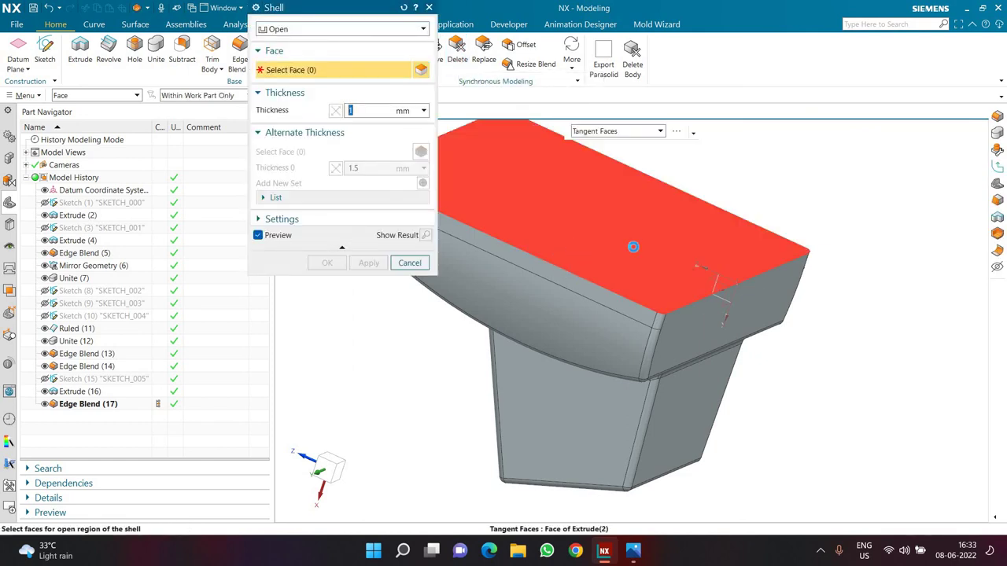
left_click(633, 247)
left_click(327, 263)
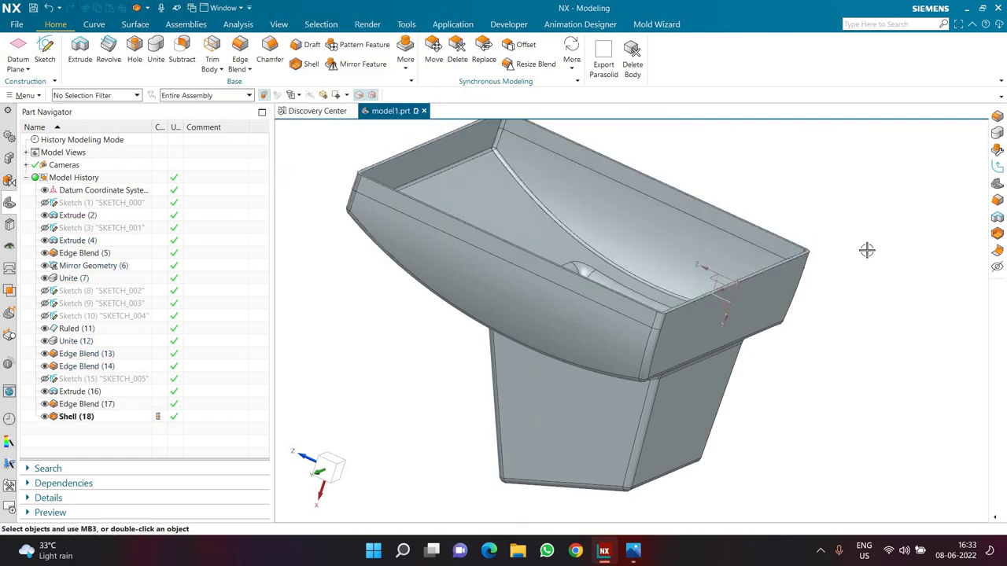
middle_click_drag(867, 237, 613, 455)
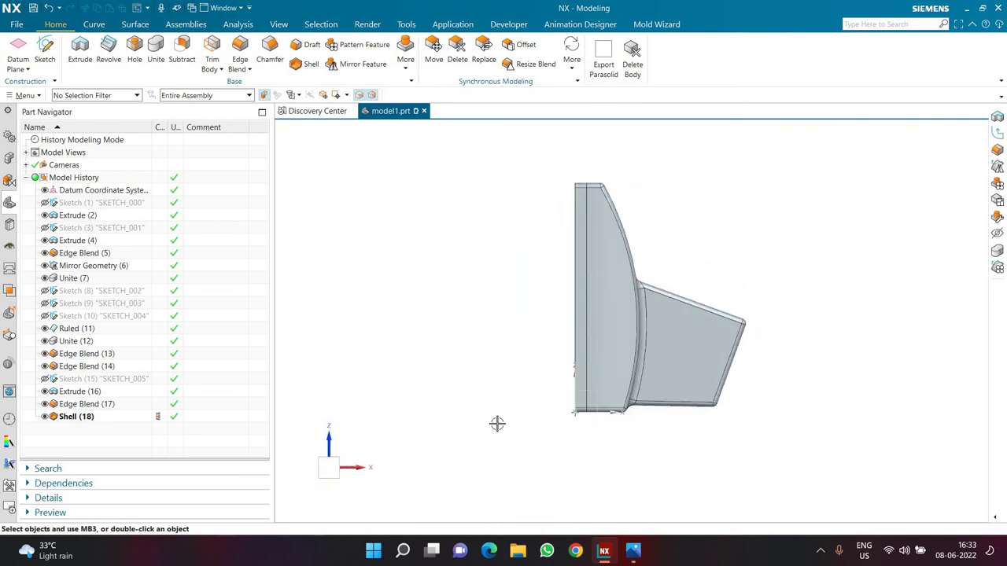
middle_click_drag(515, 314, 549, 334)
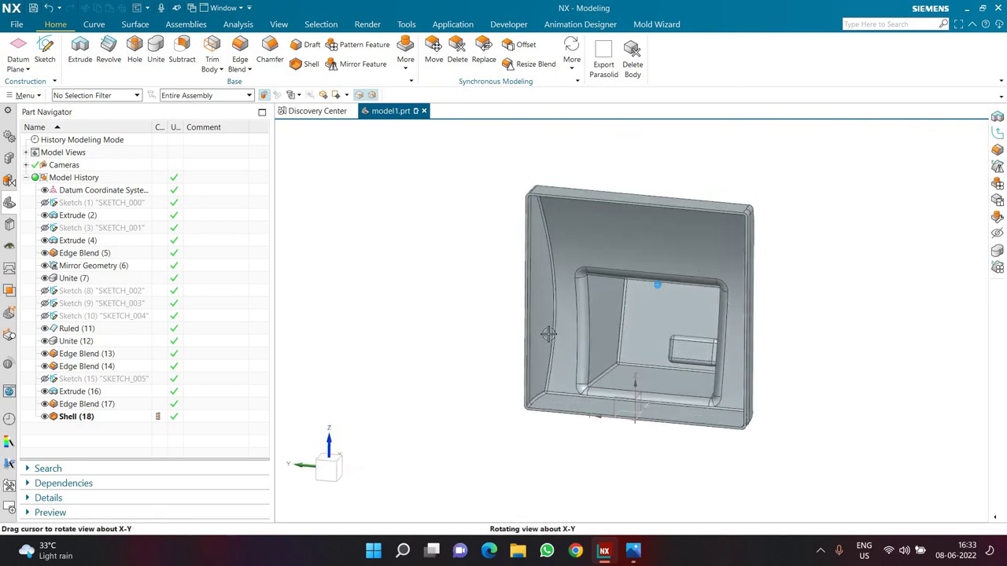
scroll(456, 299, "up", 2)
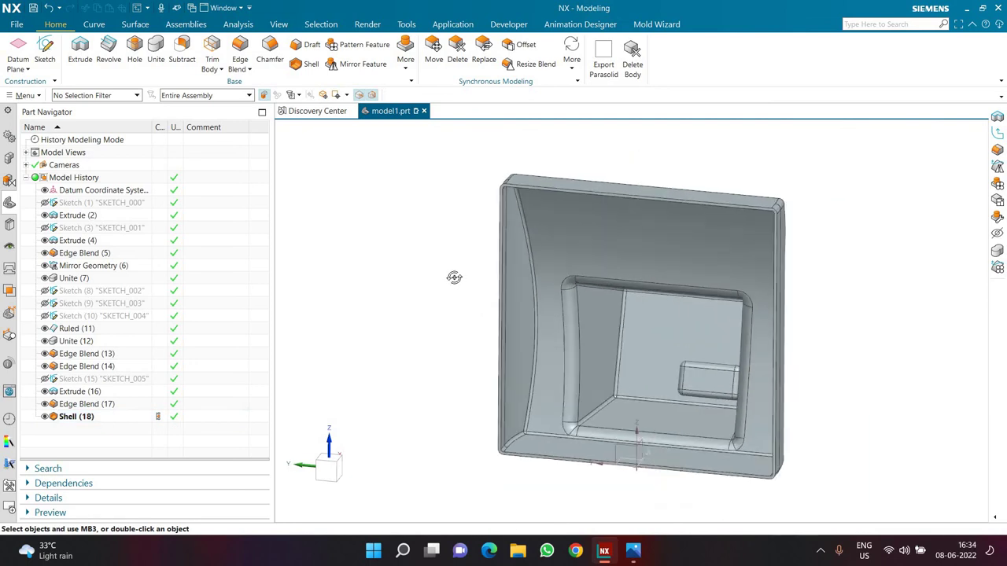
middle_click_drag(454, 276, 440, 311)
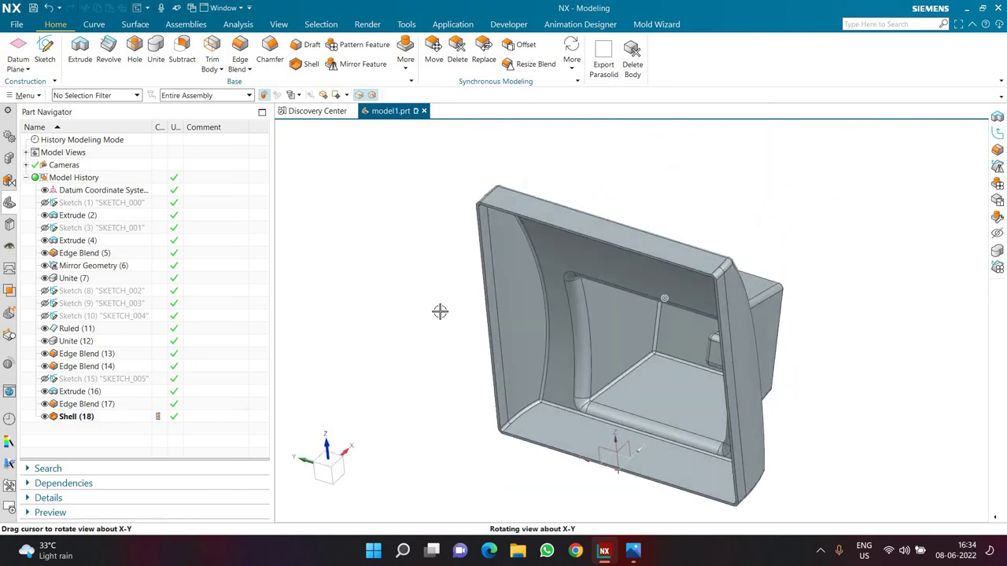